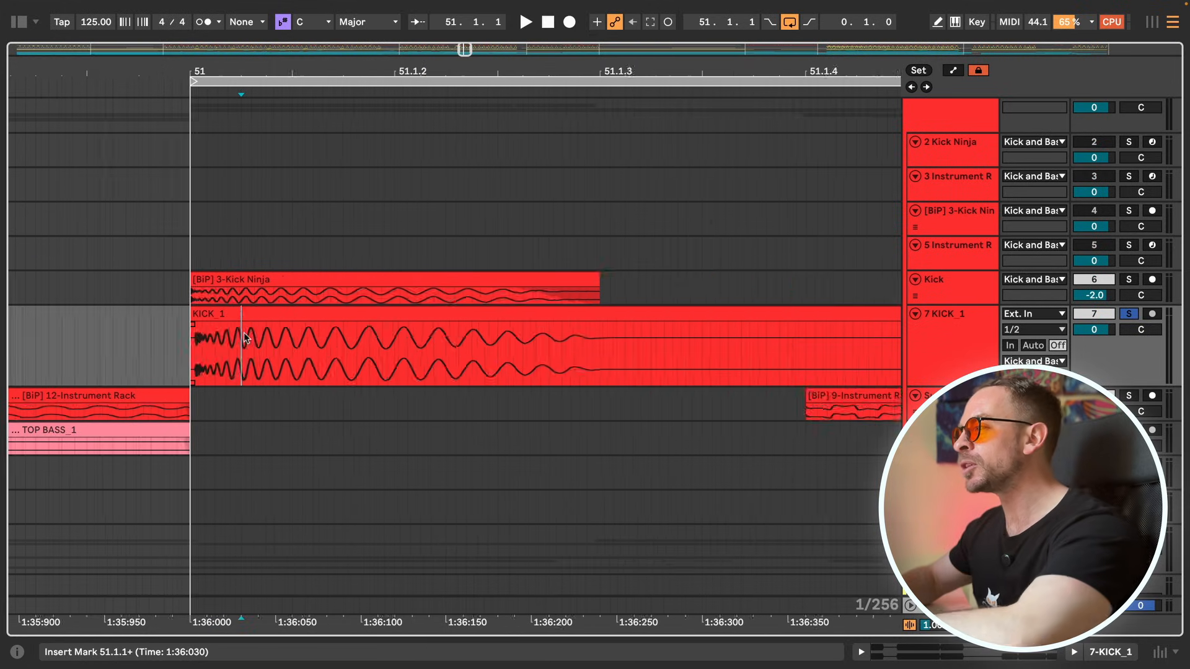
Audition the KICK_1 clip and the Kick Ninja clip at bar 51 to compare the two kicks.
left_click(243, 281)
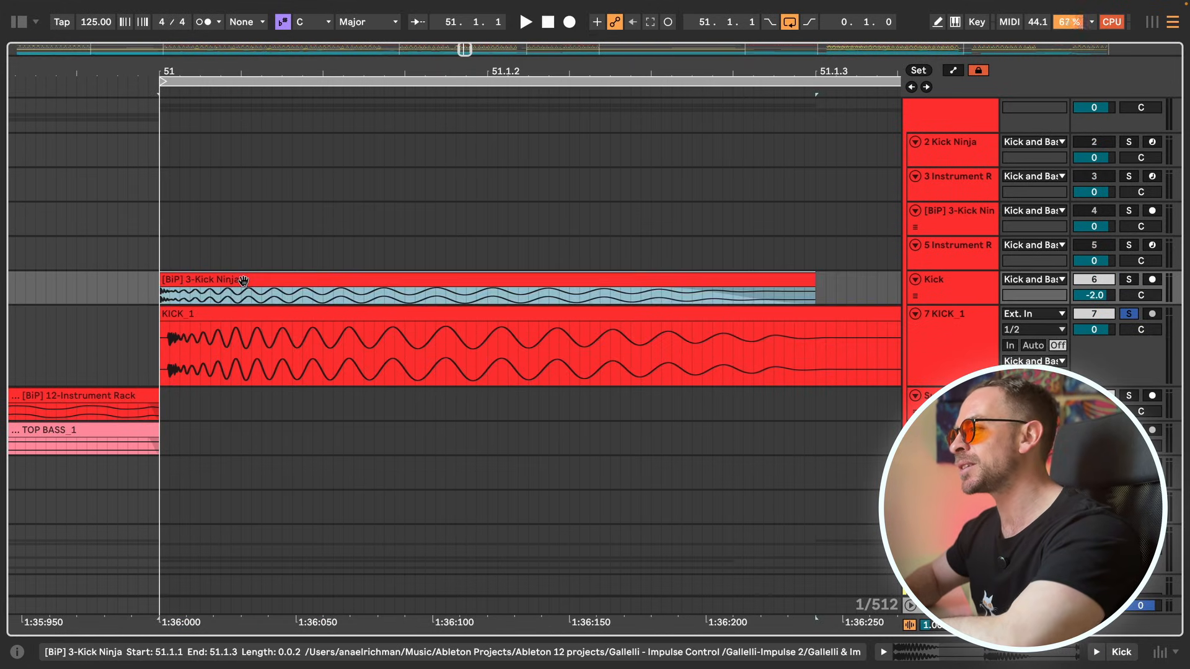
left_click(241, 316)
key("space")
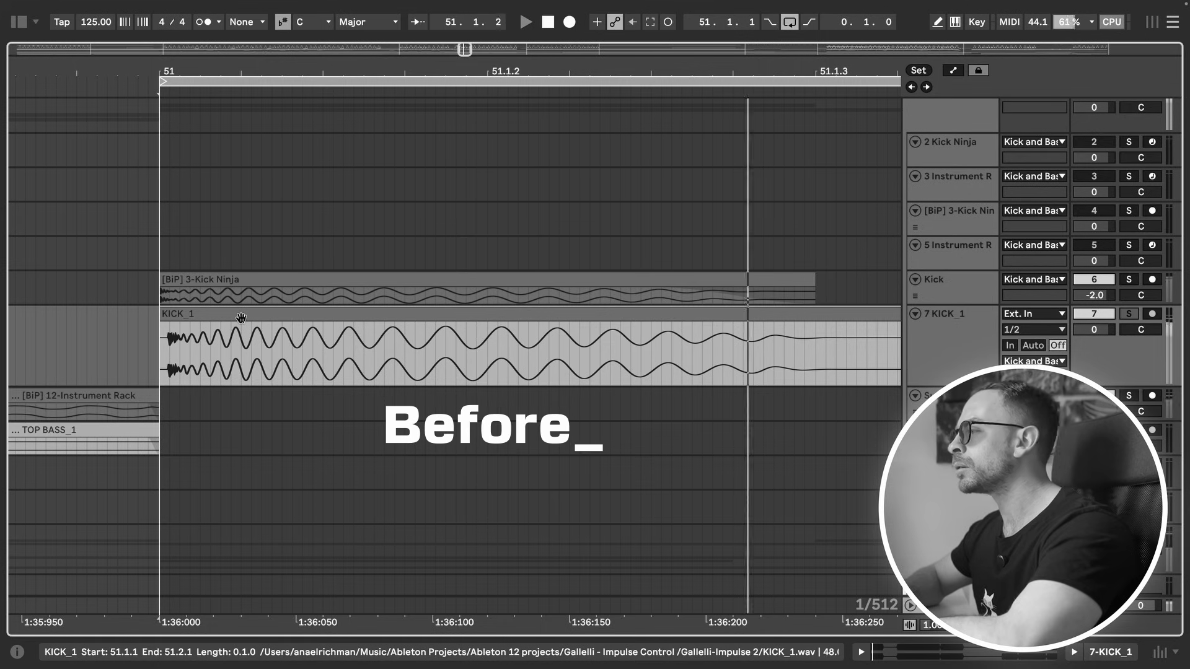
left_click(259, 283)
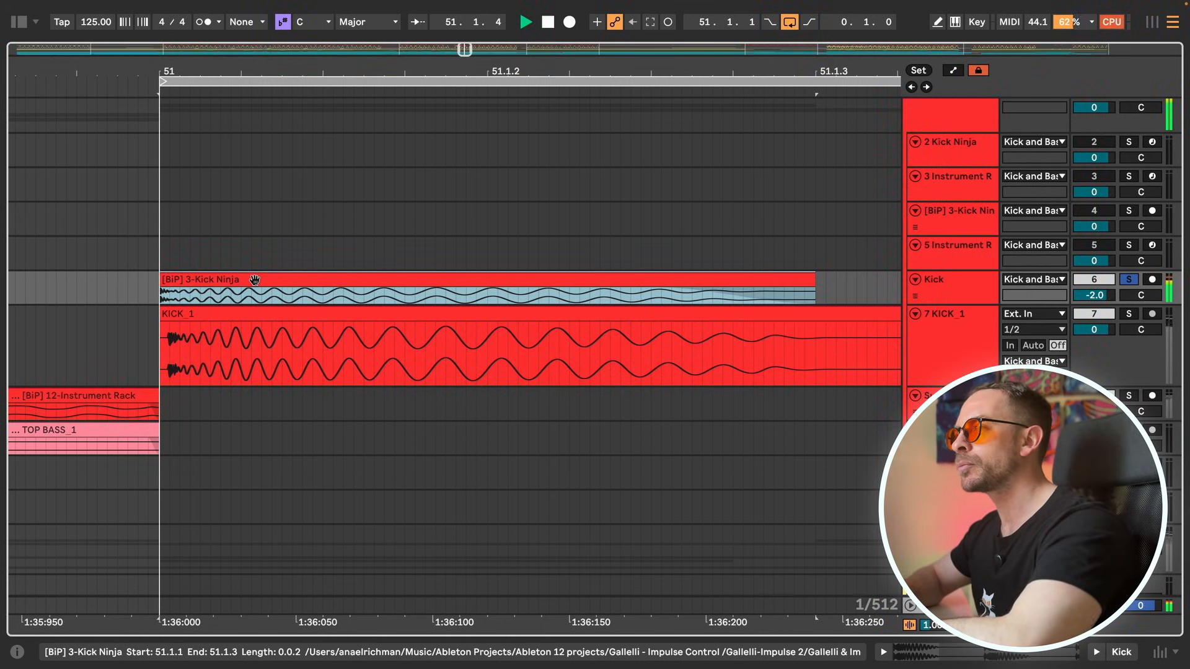
key("space")
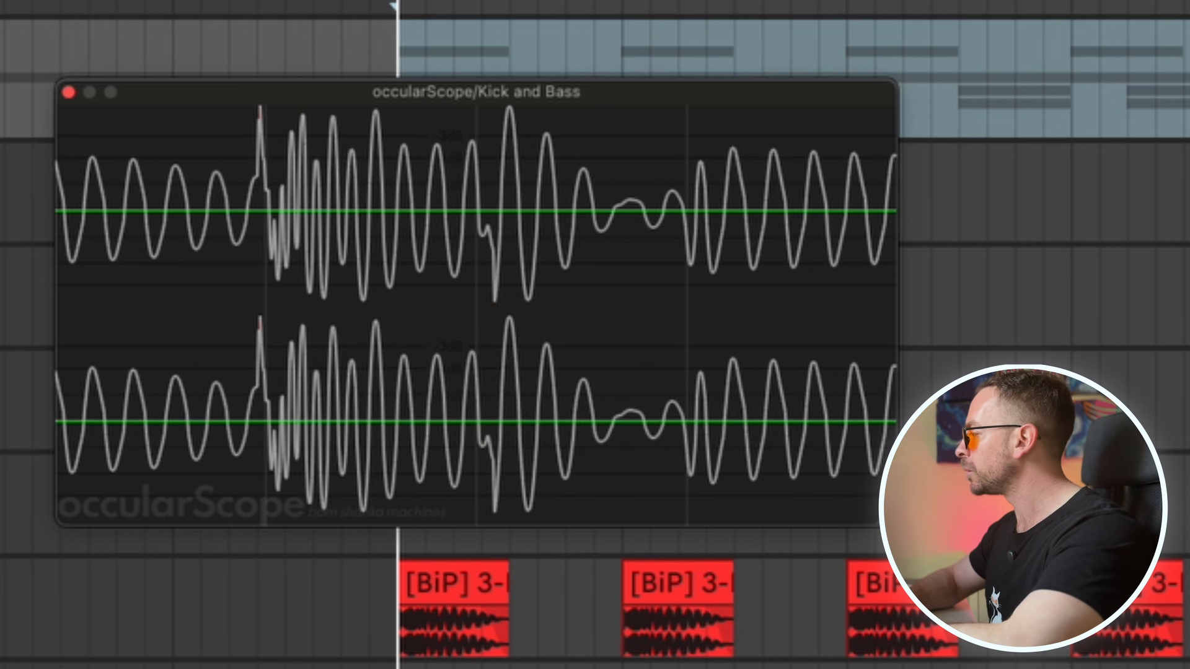
Deactivate the SUB BASS_1 clip spanning bars 50 and 51, and play the bar 50 Sub bass clips with the SUB BASS_1 track unsoloed.
key("space")
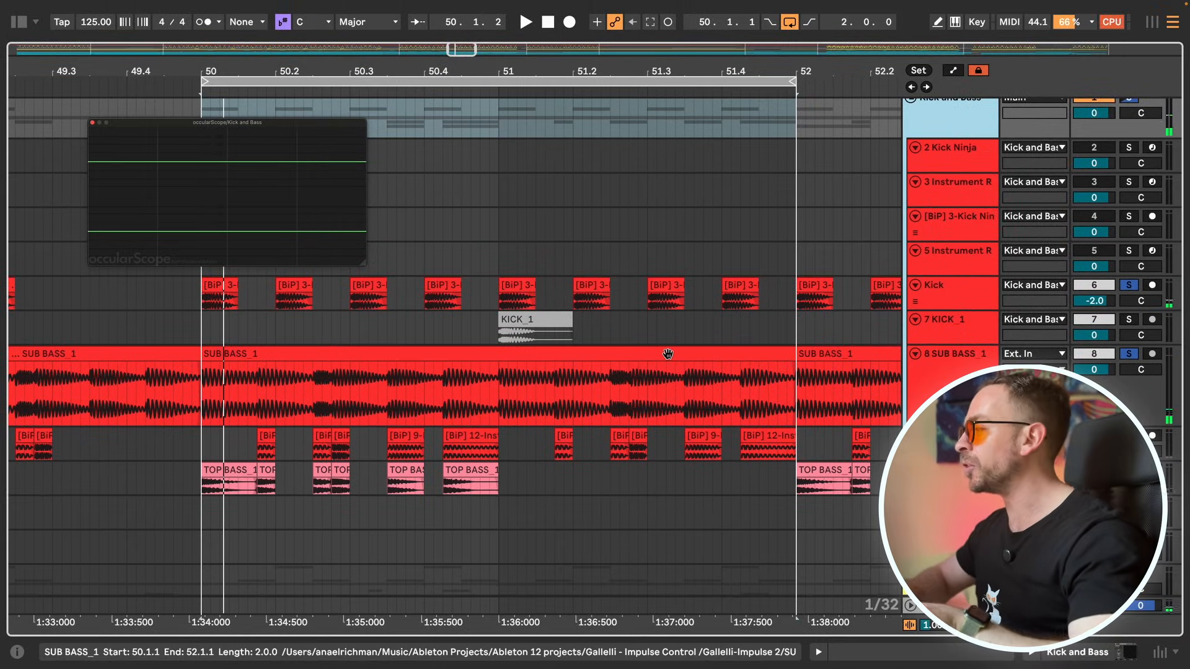
left_click(672, 358)
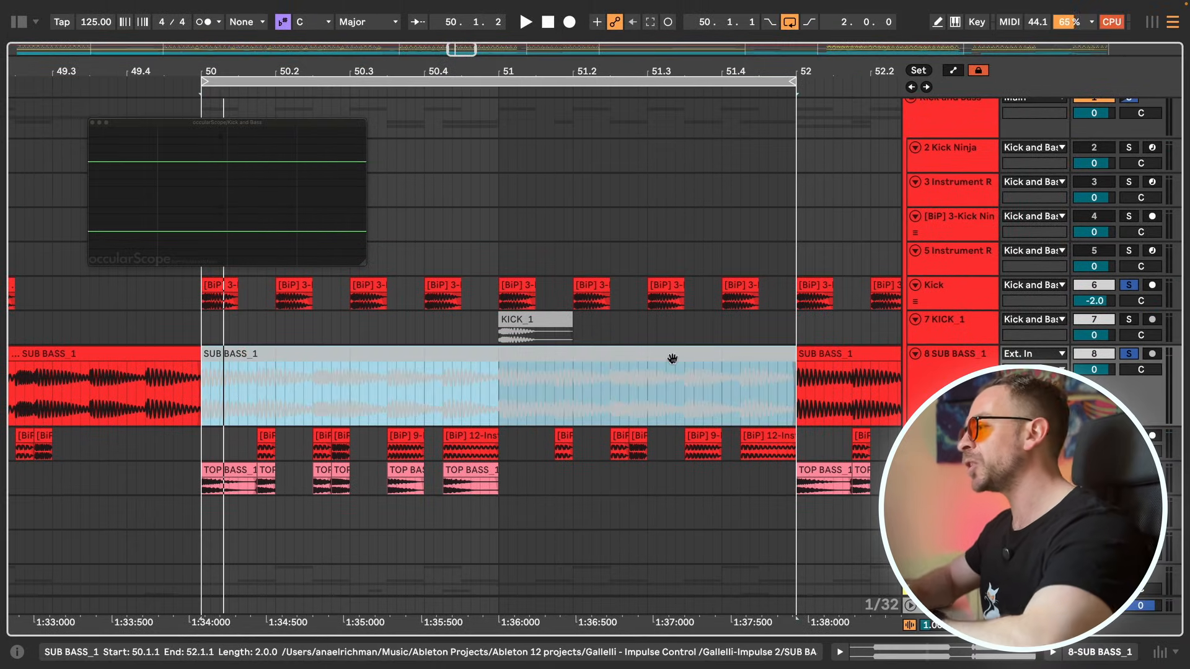
left_click(272, 441)
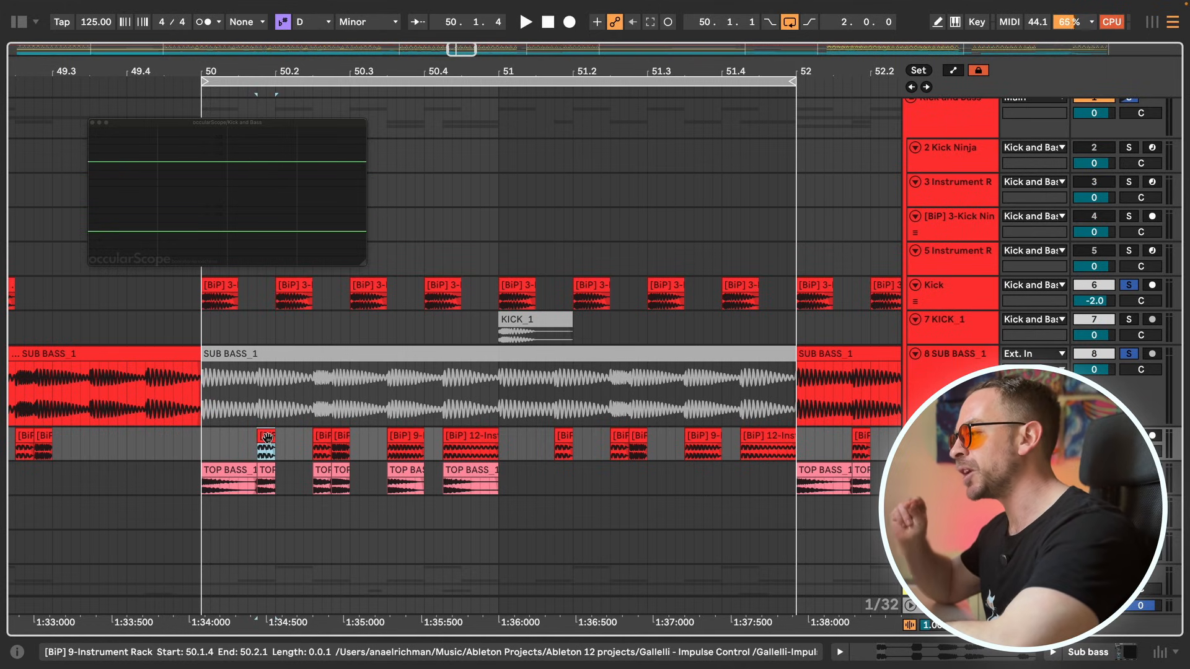
left_click_drag(201, 443, 494, 446)
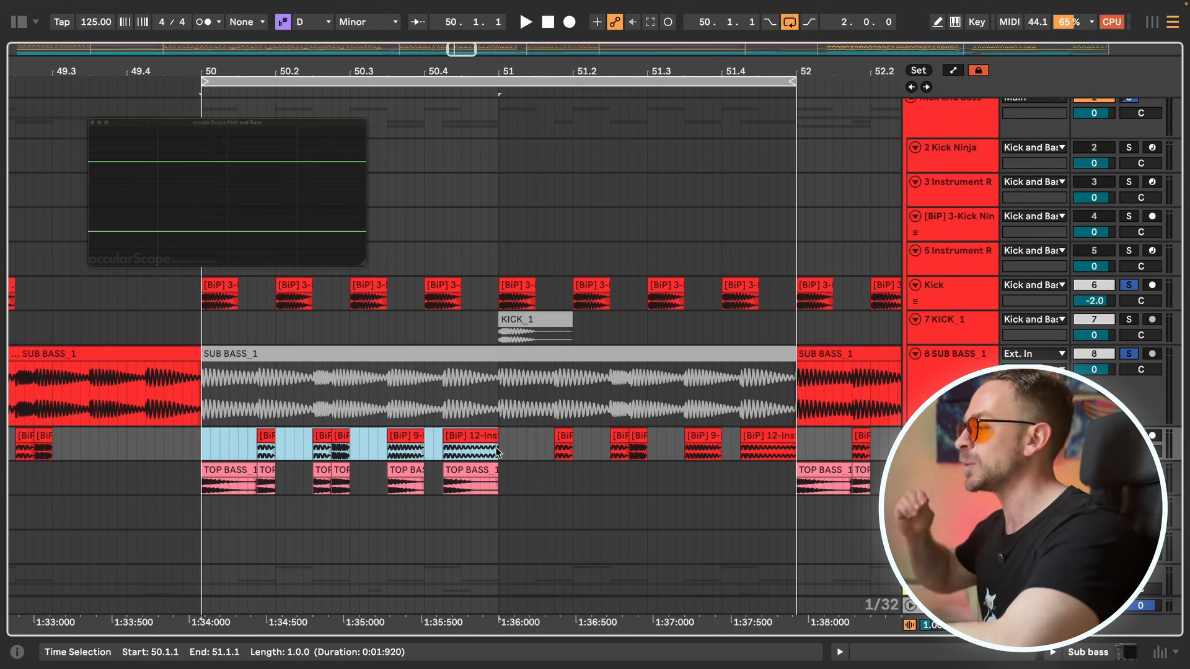
left_click(1129, 353)
key("space")
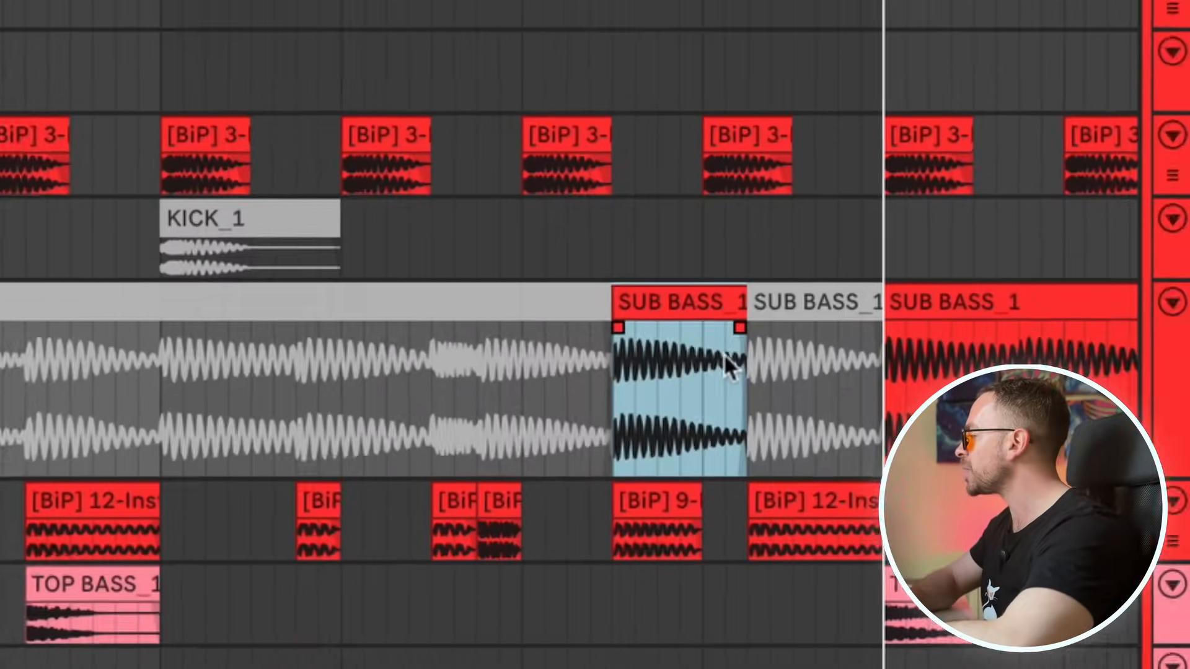
Compare the active SUB BASS_1 segment near bar 51.3 with the kick and Sub bass clips, and deactivate that segment.
mouse_move(718, 372)
left_mouse_down()
mouse_move(735, 376)
mouse_move(748, 357)
left_mouse_up()
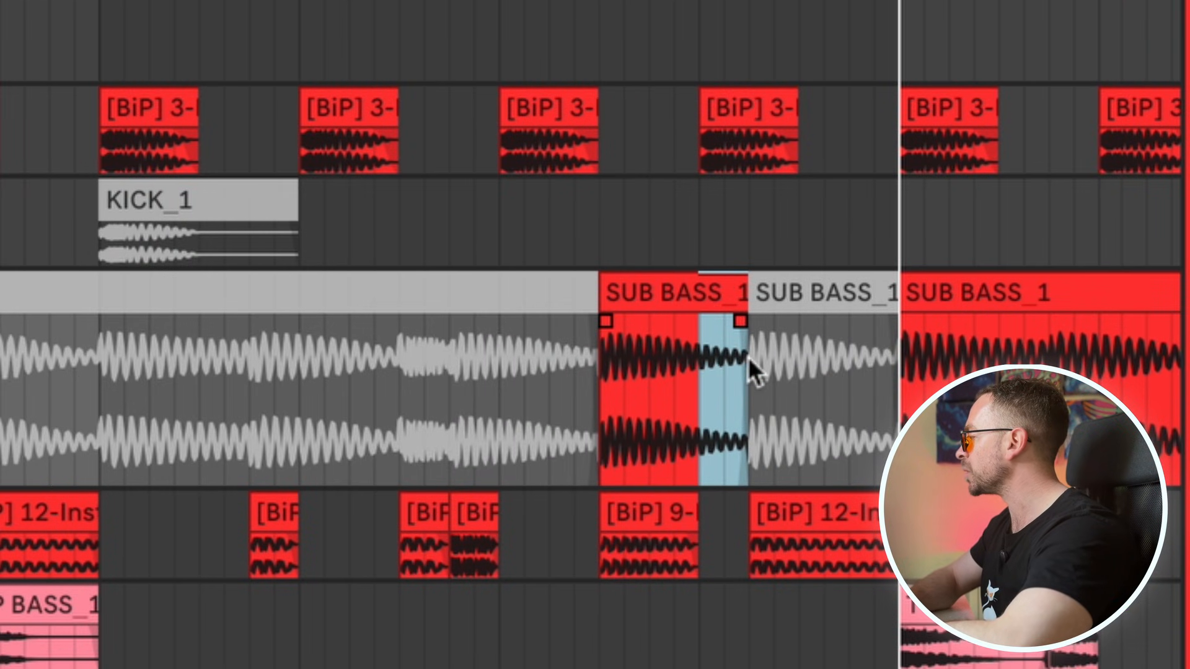
left_click(701, 135)
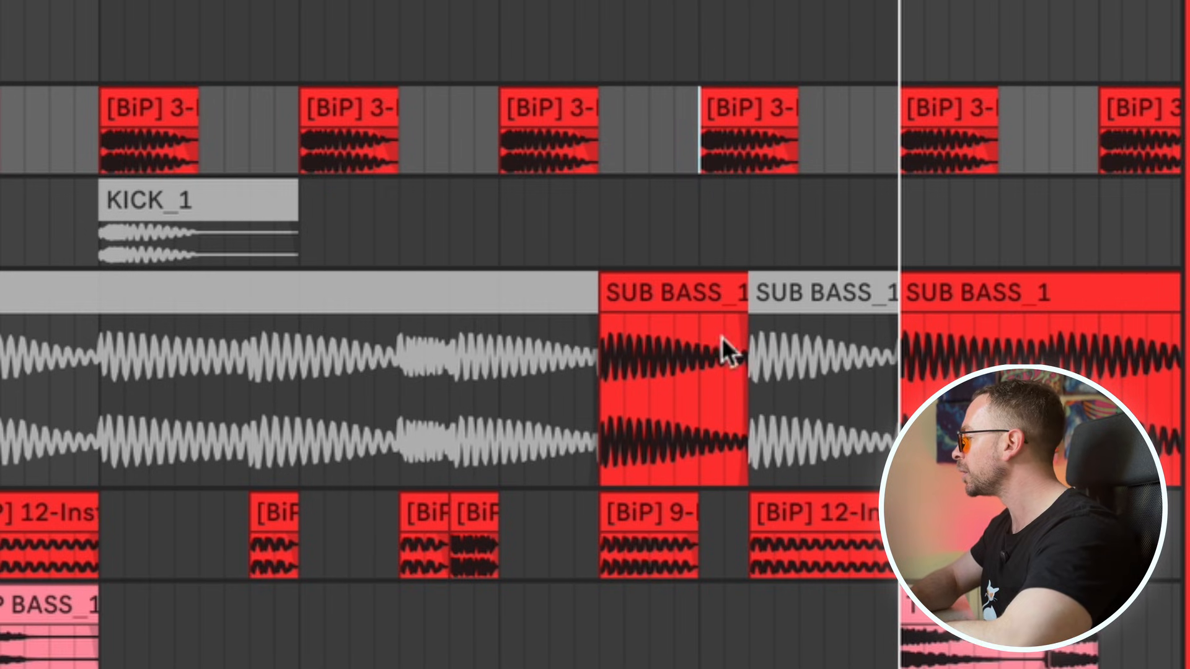
left_click(649, 517)
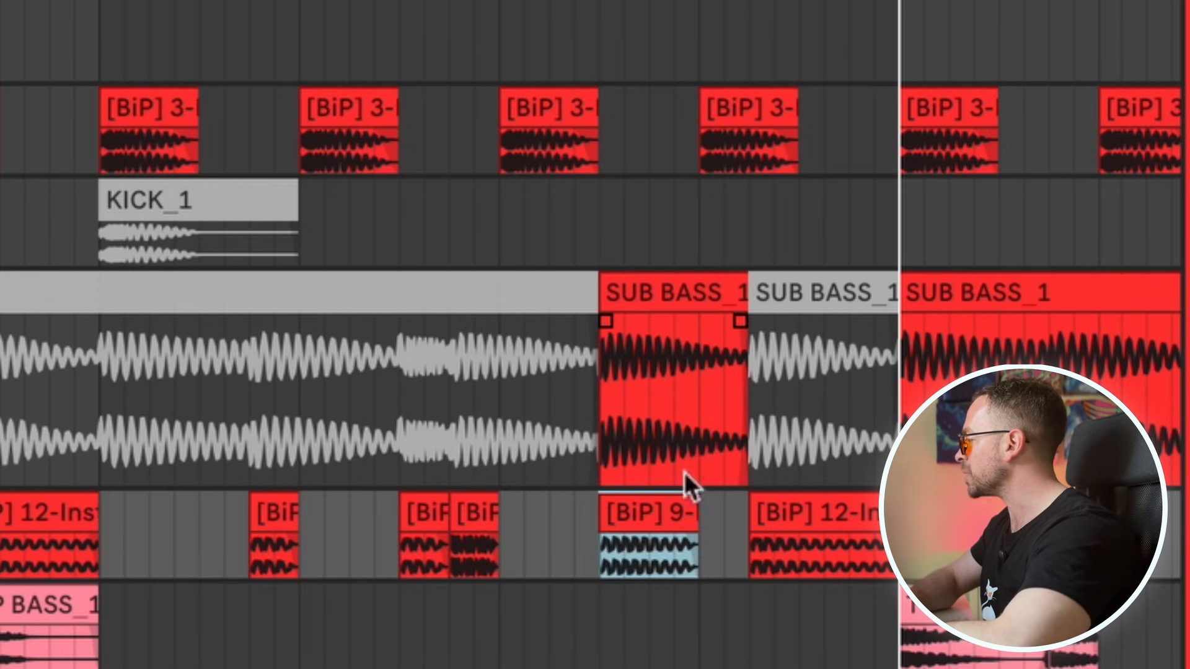
left_click(699, 174)
left_click(732, 301)
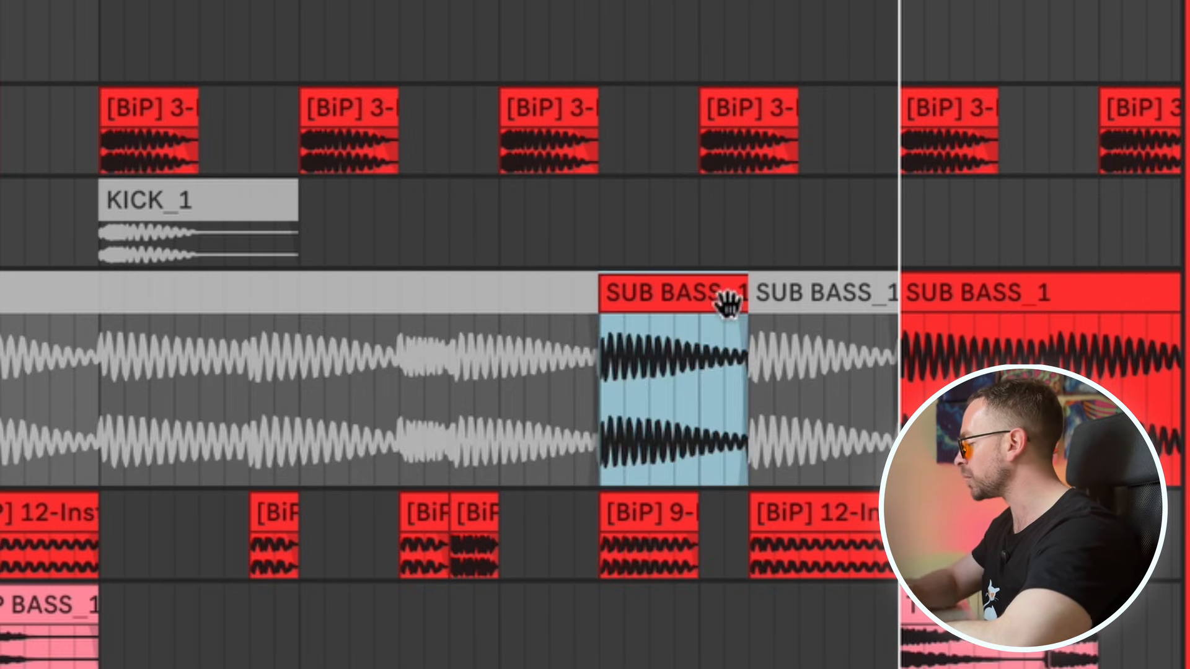
key("0")
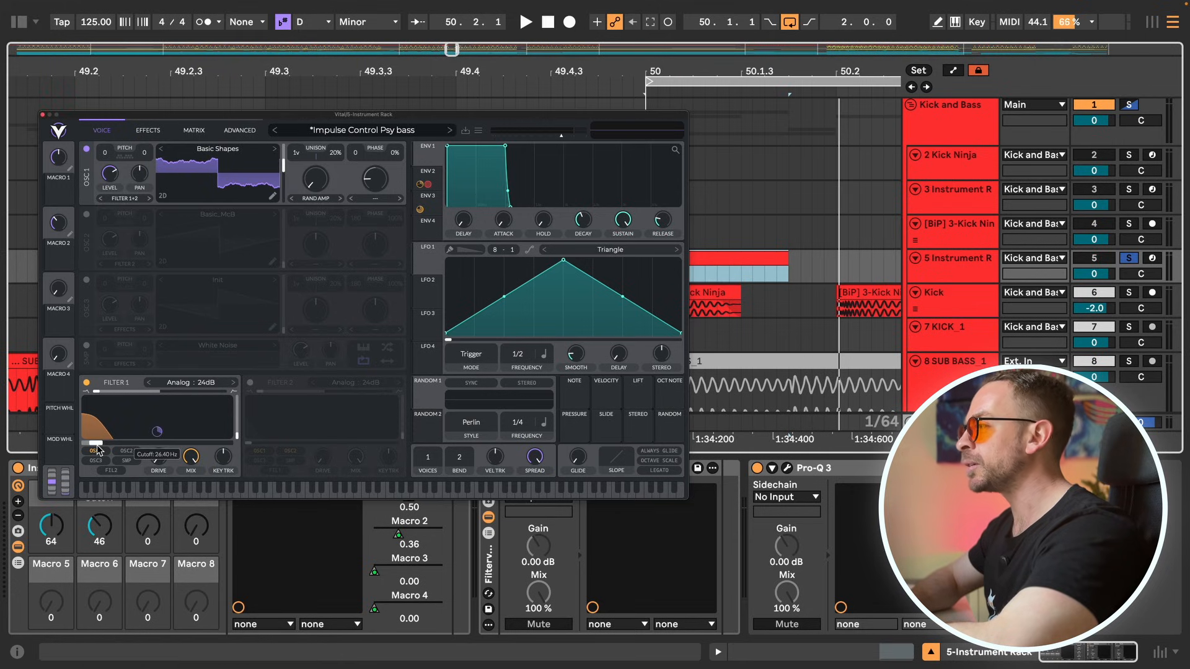
Examine envelope 2 in Vital, the bass MIDI note and the effects on the 5 Instrument Rack track.
left_click(435, 175)
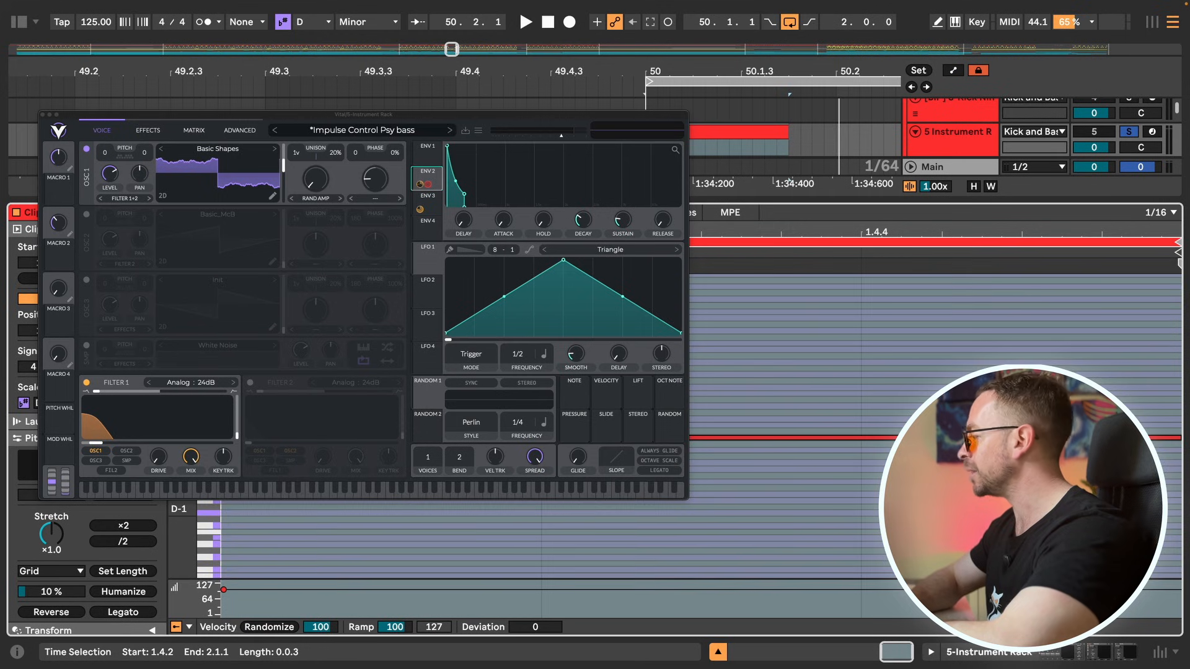
scroll(540, 539, "up", 4)
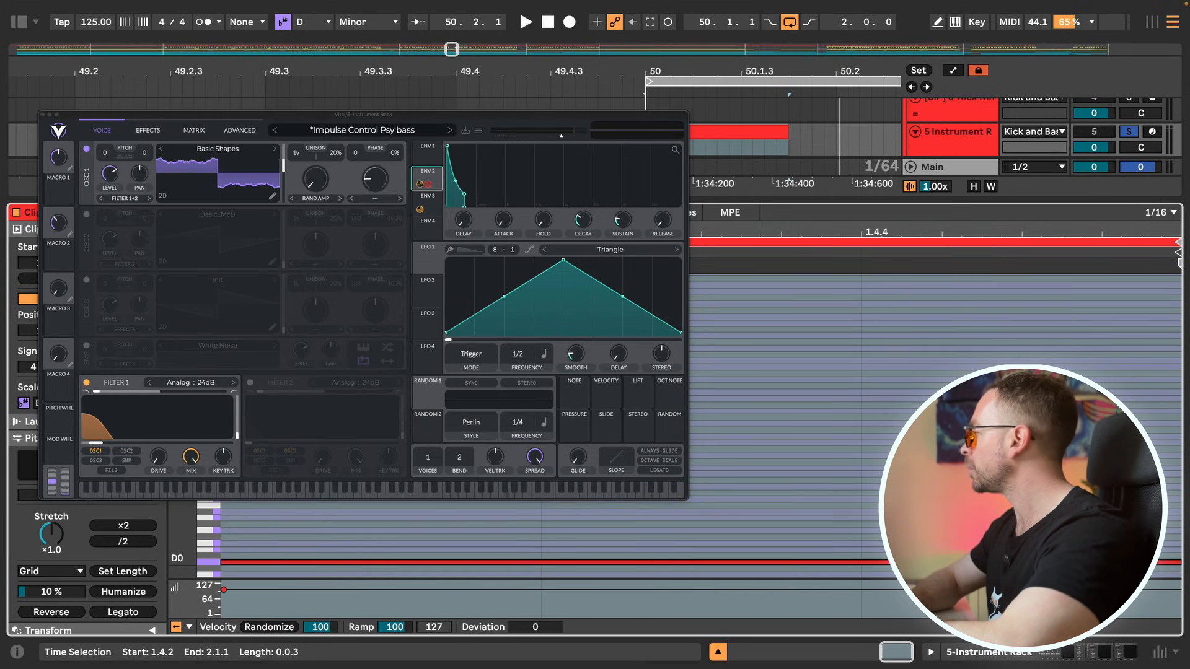
key("space")
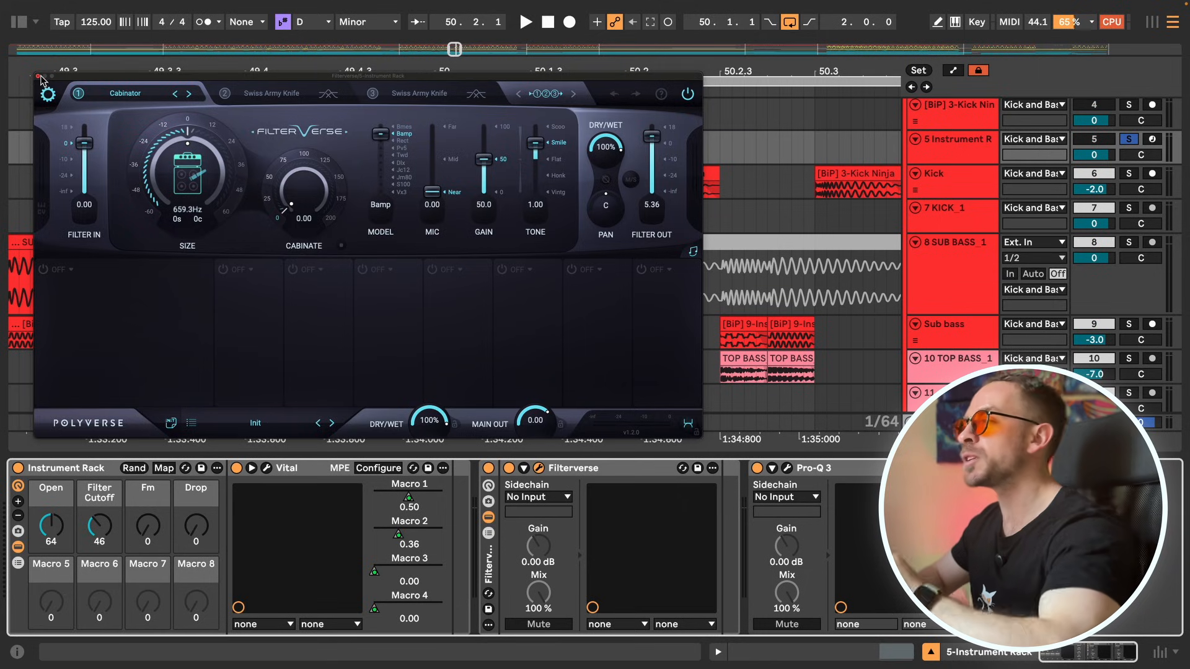
left_click(38, 76)
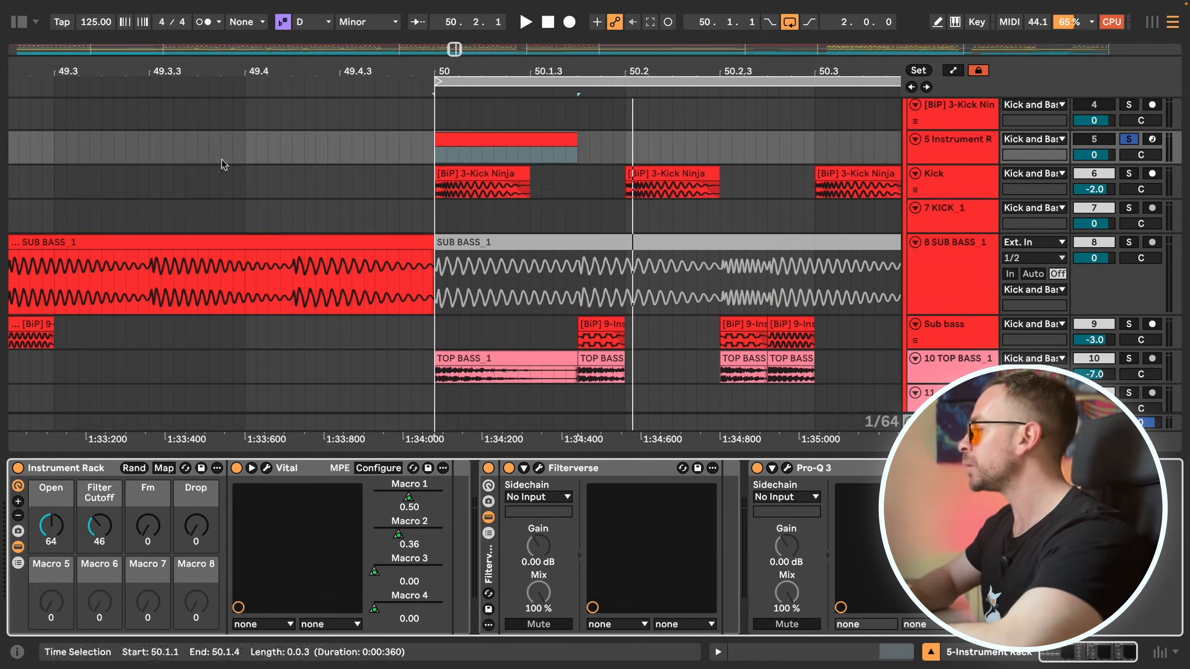
left_click(787, 469)
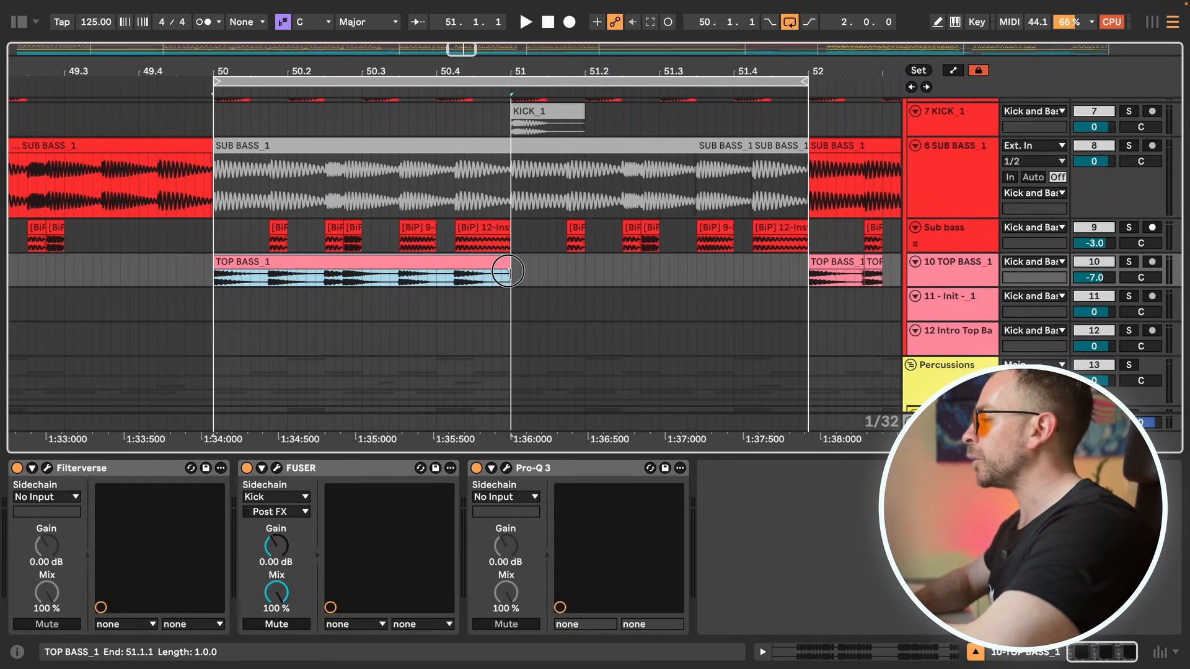
Try extending the first TOP BASS_1 clip to bar 51 and marking its section from 50.2.1 to 50.2.3, and undo the clip edits.
left_click(509, 272)
scroll(361, 283, "up", 3)
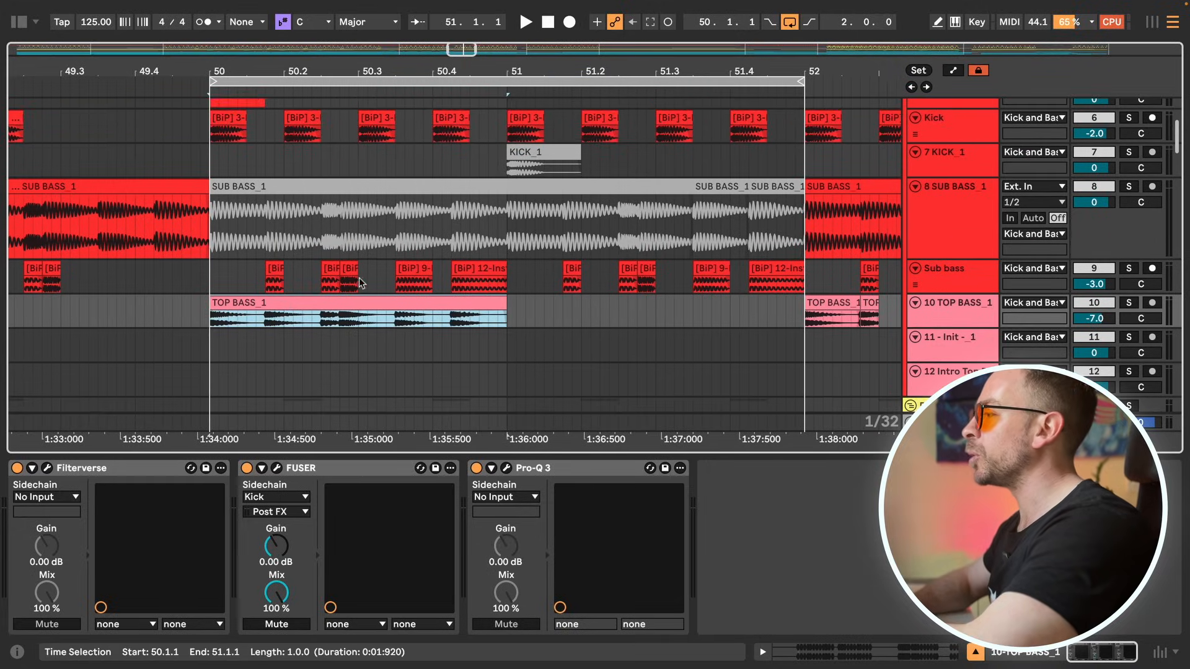
left_click_drag(287, 323, 321, 319)
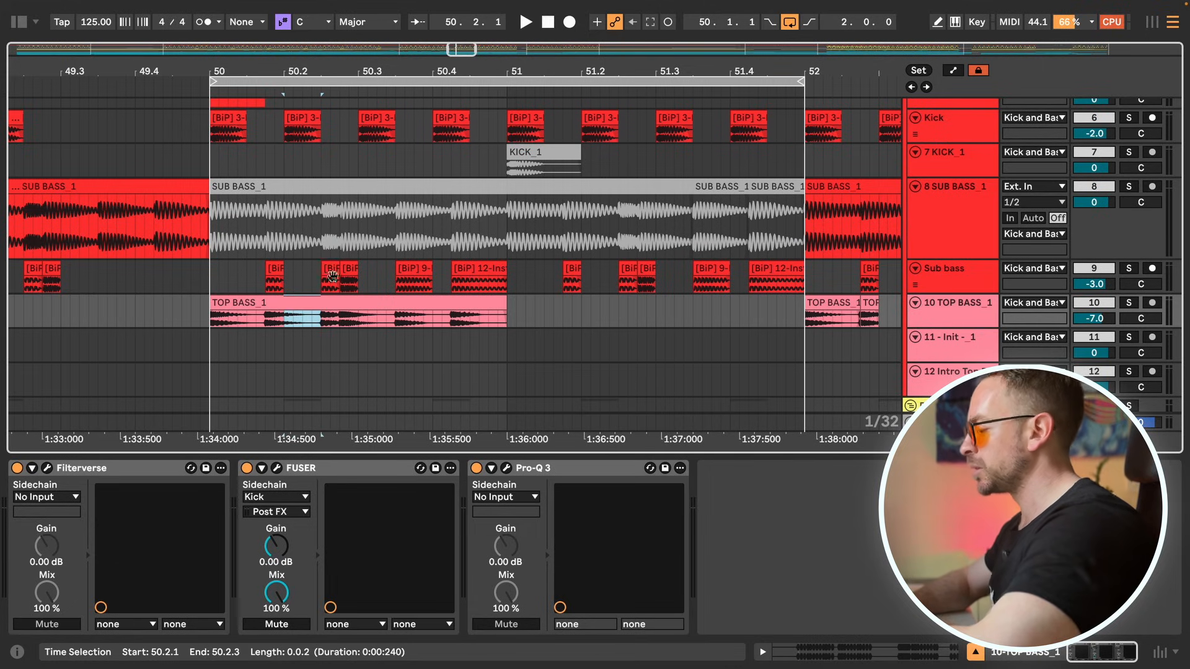
key("super+z")
key("super+z")
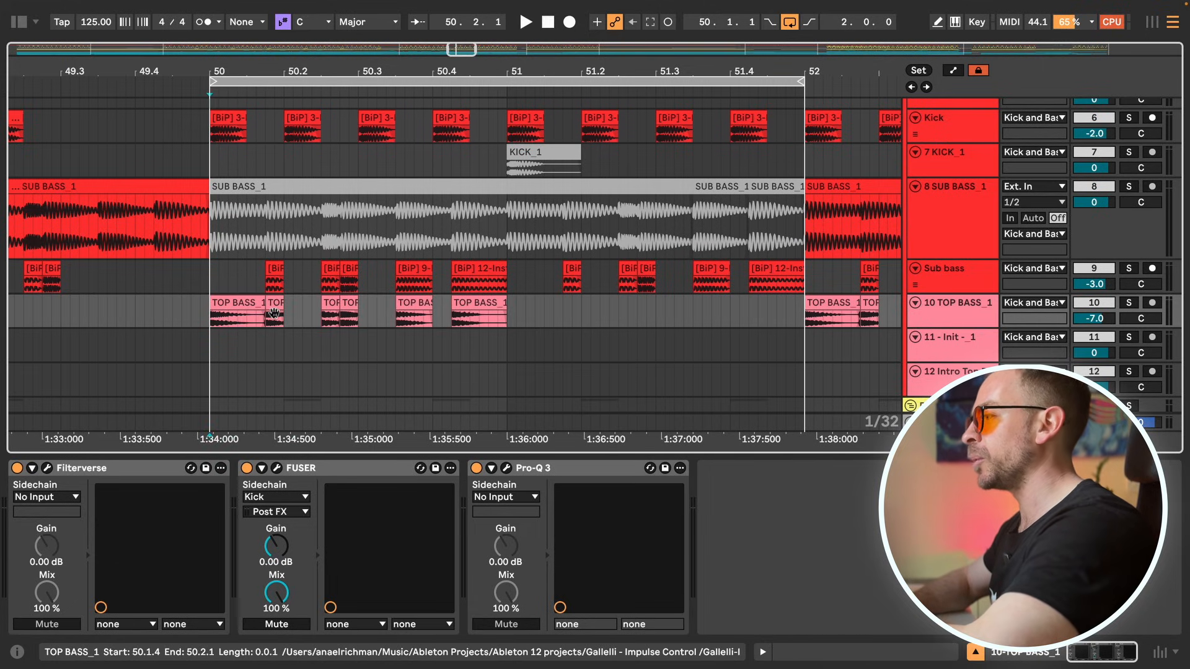
Play the kick and the top bass with its effects bypassed, checking their waveforms in occularScope.
left_click(250, 308)
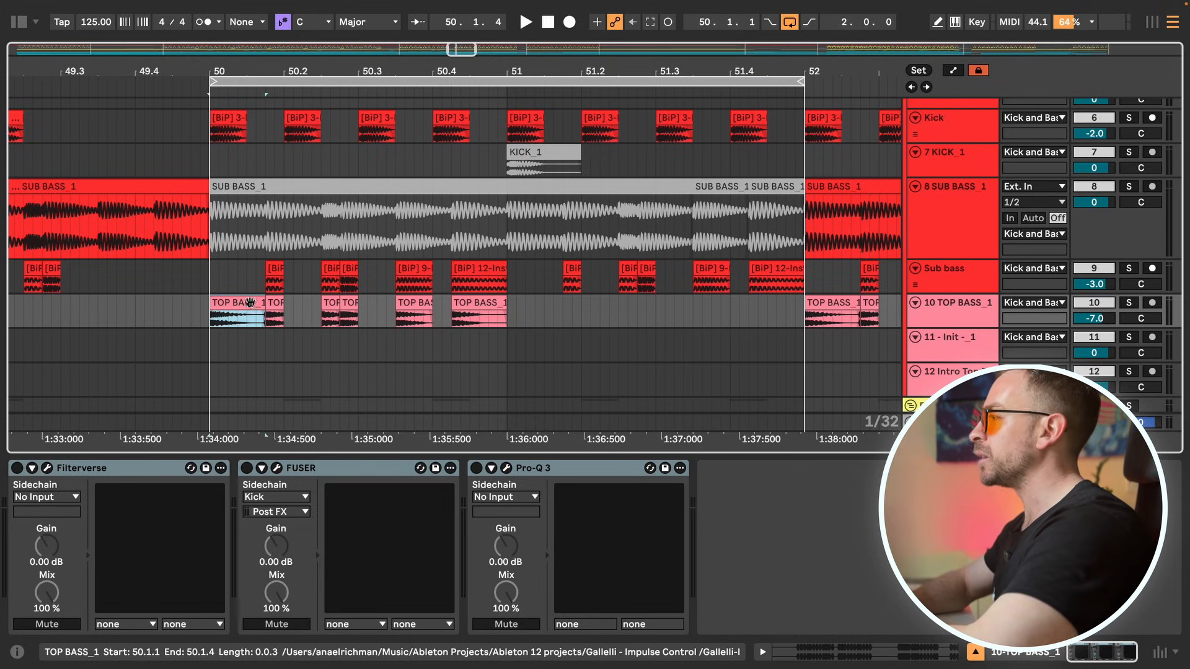
left_click(227, 131)
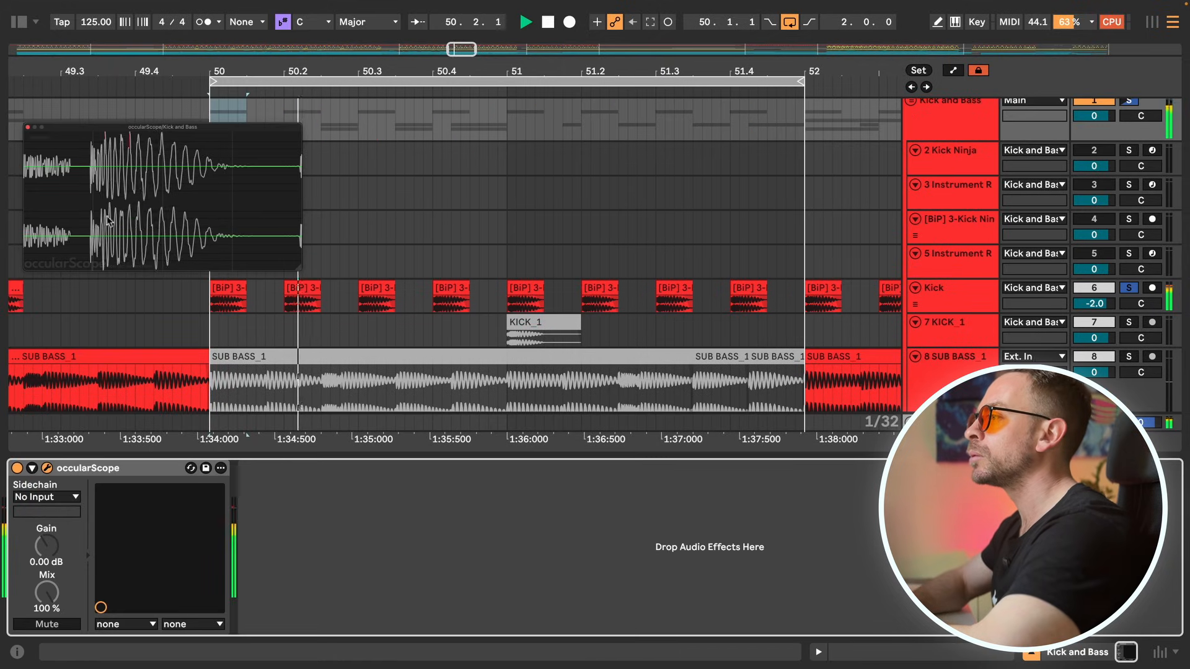
key("space")
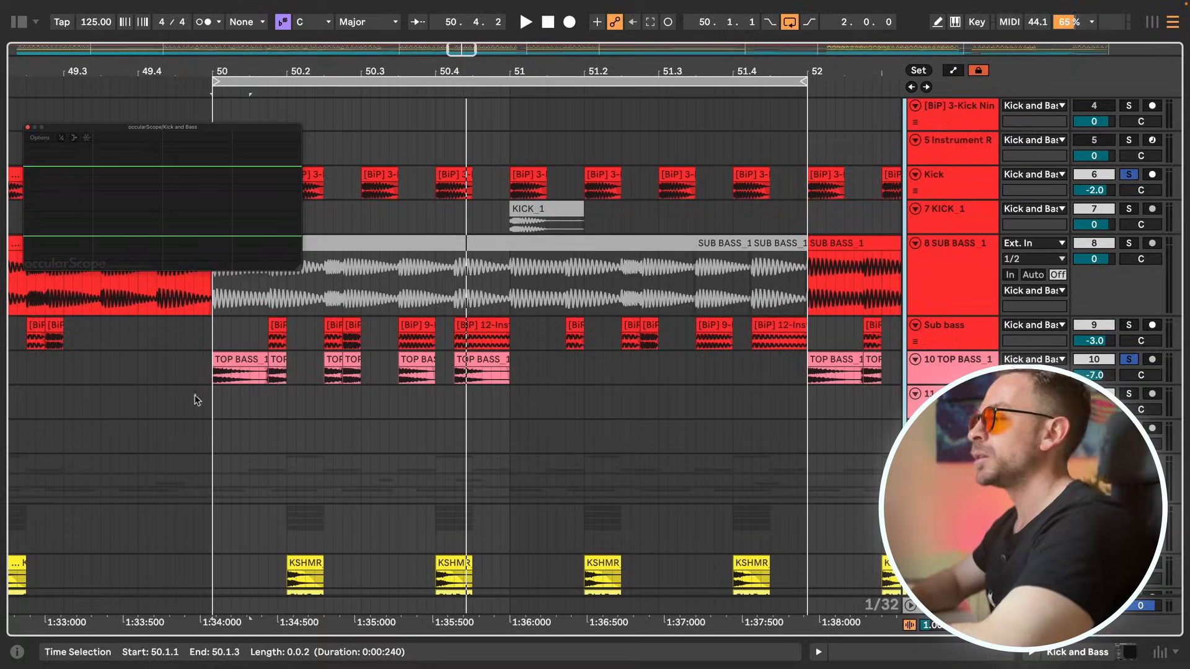
Enable Filterverse on the TOP BASS_1 track and review its Cabinator and Clear Glass filter settings.
double_click(964, 368)
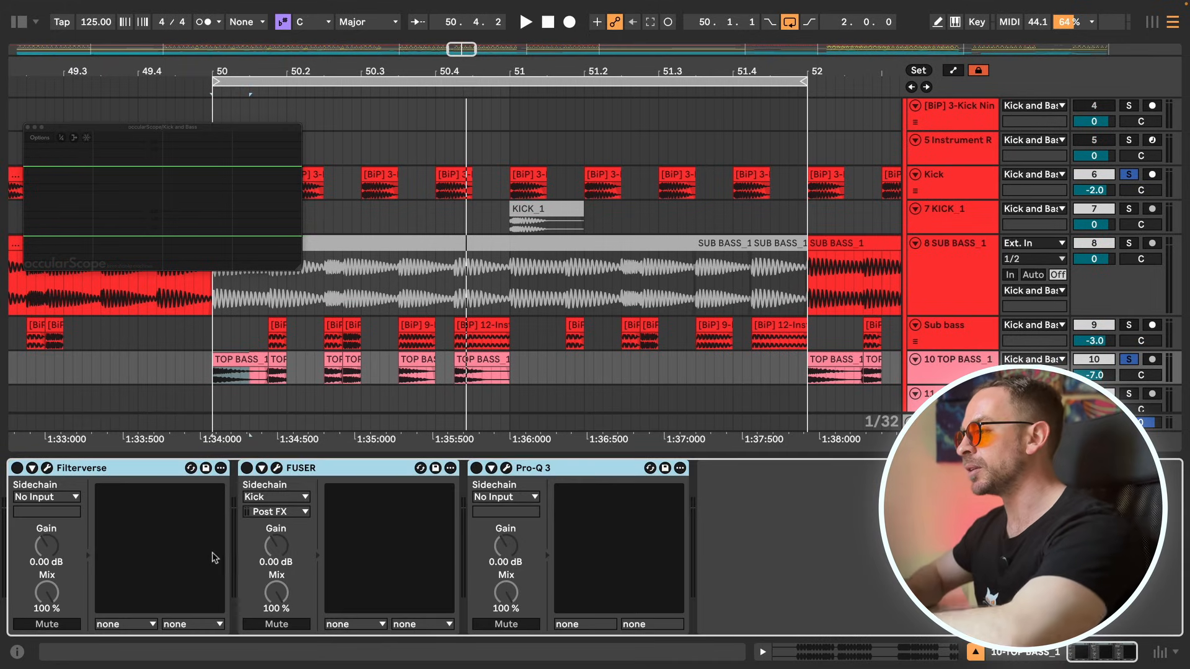
left_click(46, 468)
left_click_drag(413, 84, 415, 115)
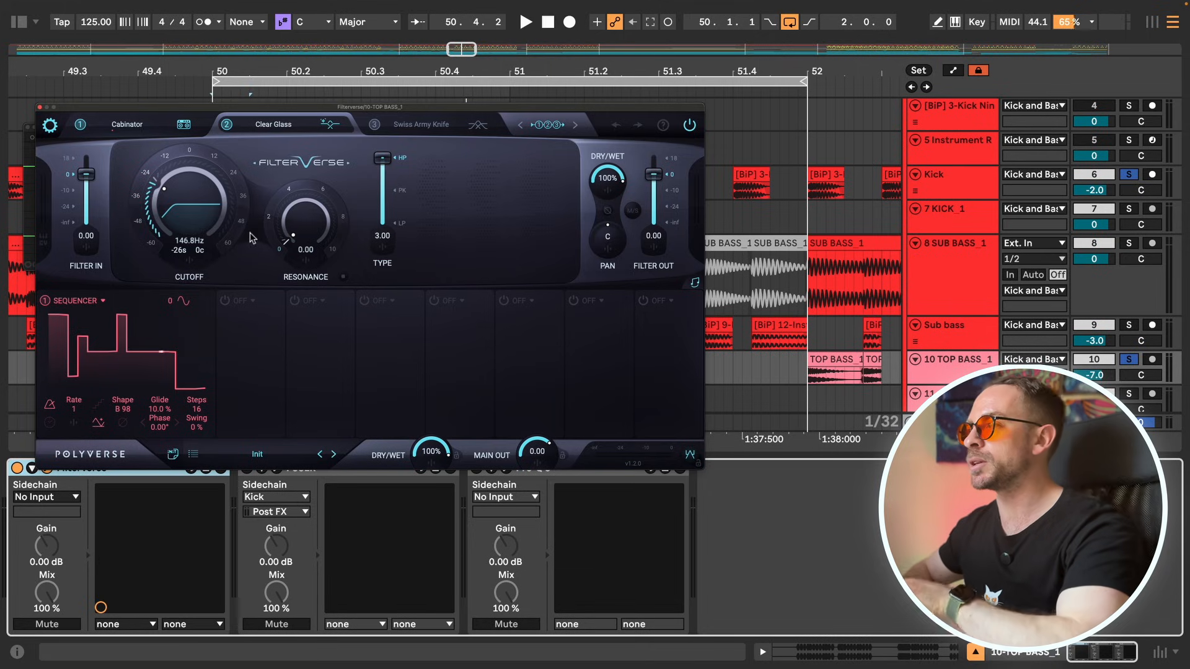
left_click(134, 128)
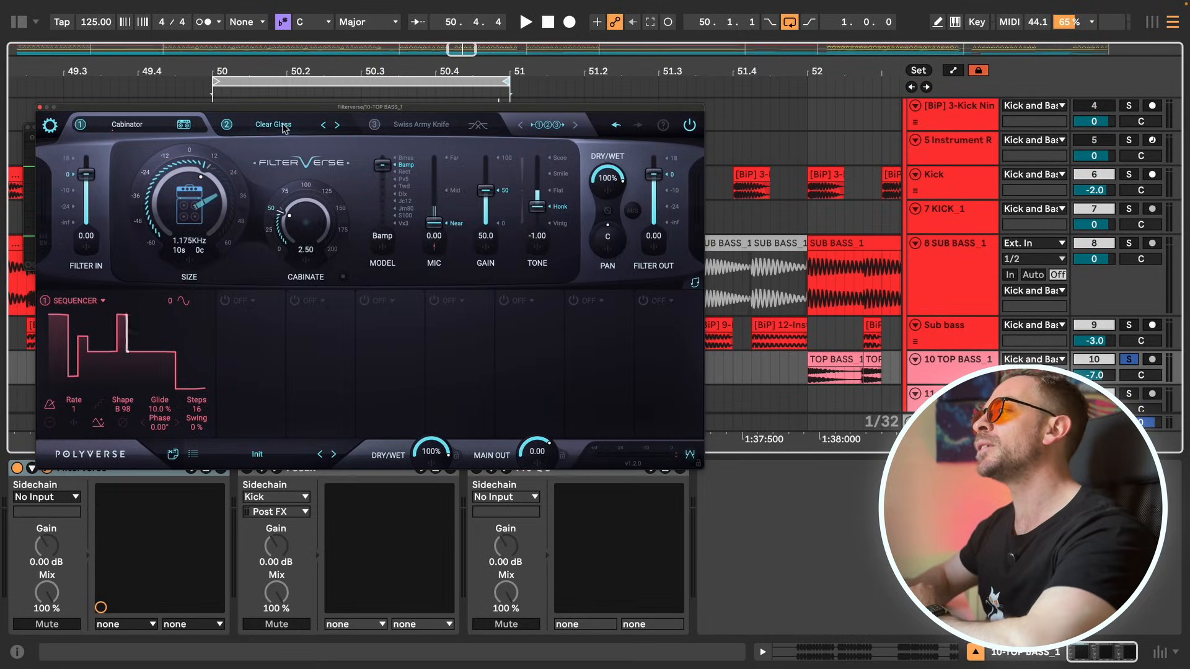
left_click(283, 126)
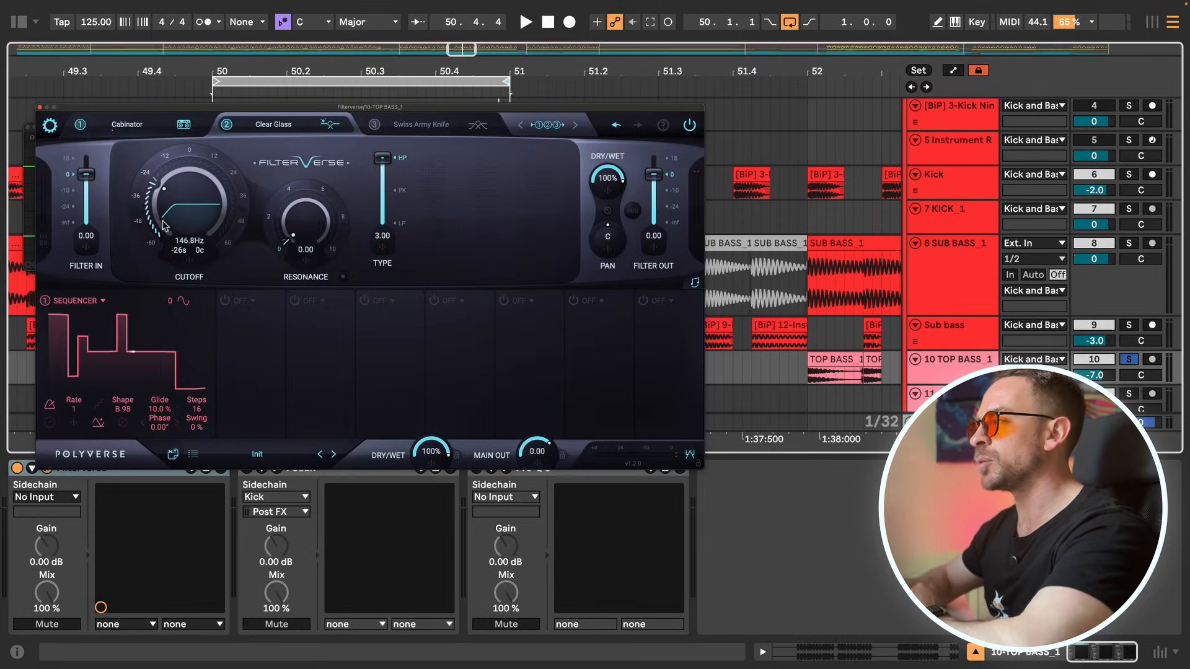
left_click(39, 108)
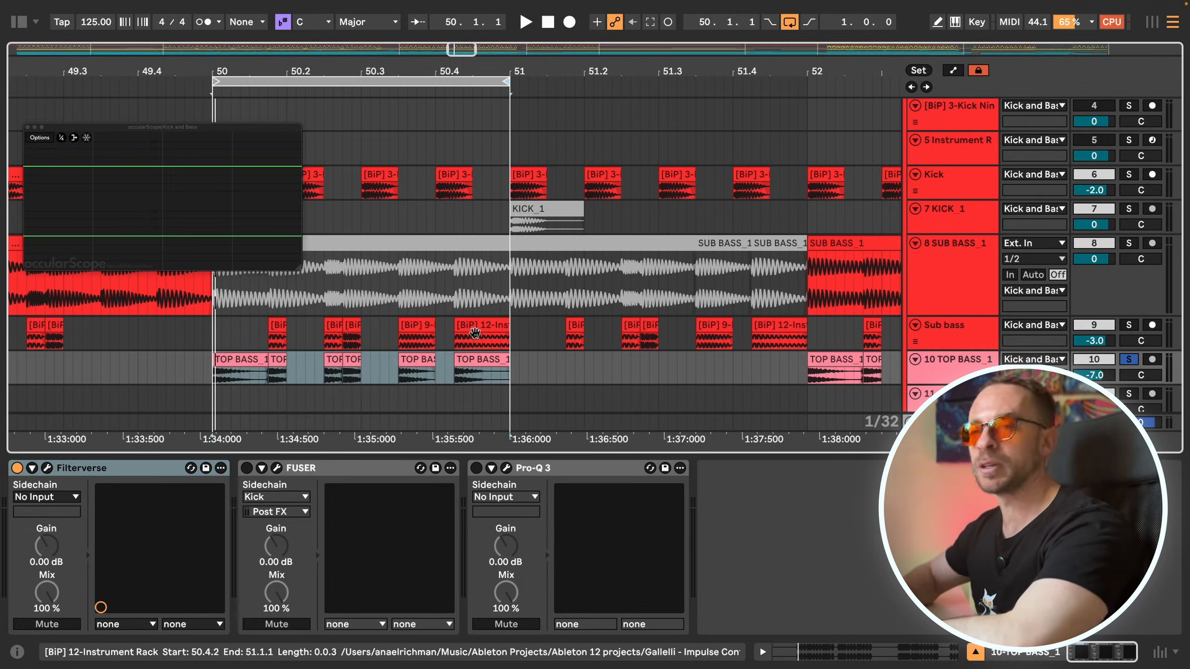
Enable FUSER on the TOP BASS_1 track and play the loop to check its ducking against the kick.
left_click(246, 469)
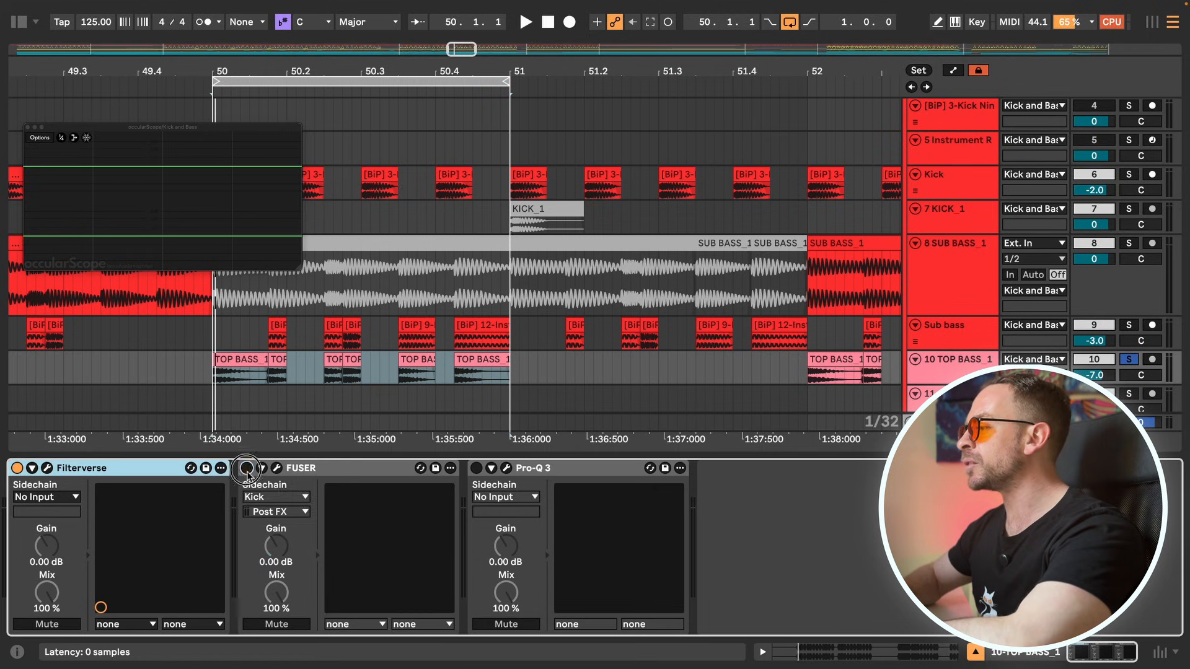
left_click(277, 468)
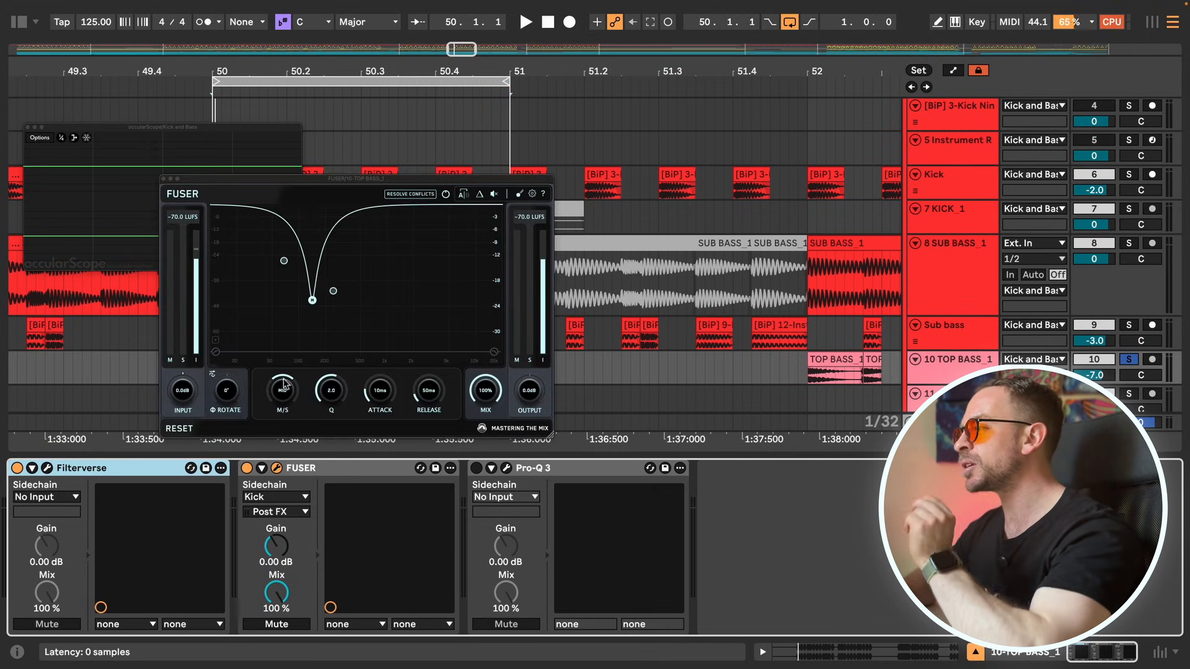
left_click_drag(326, 182, 174, 220)
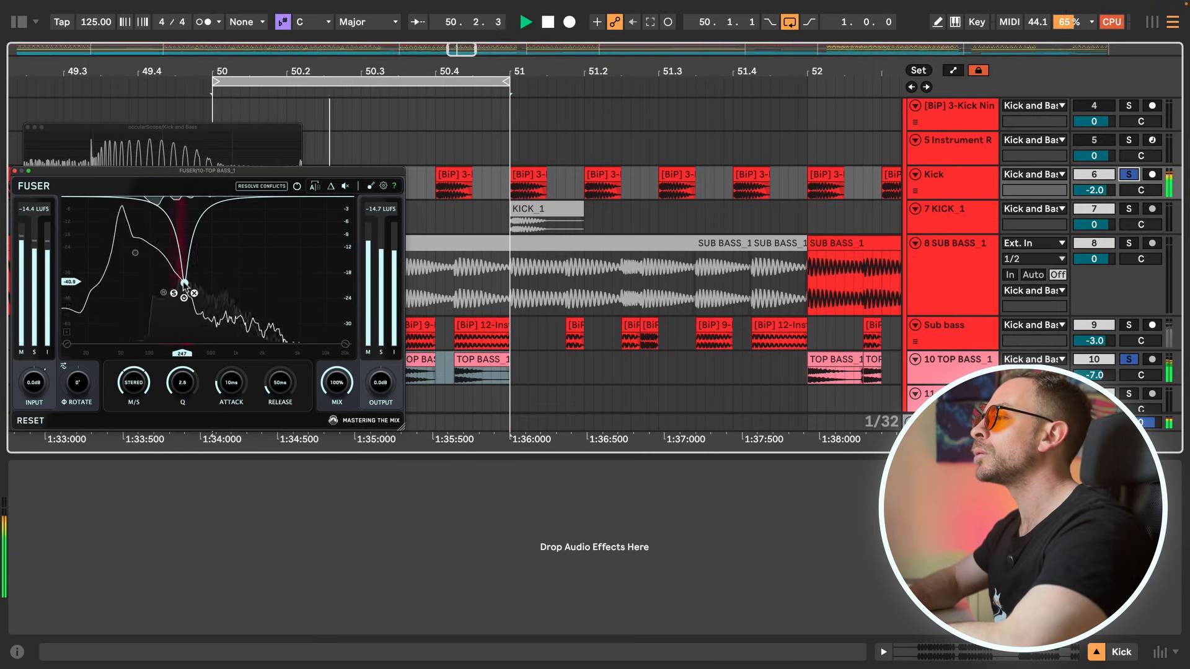
key("space")
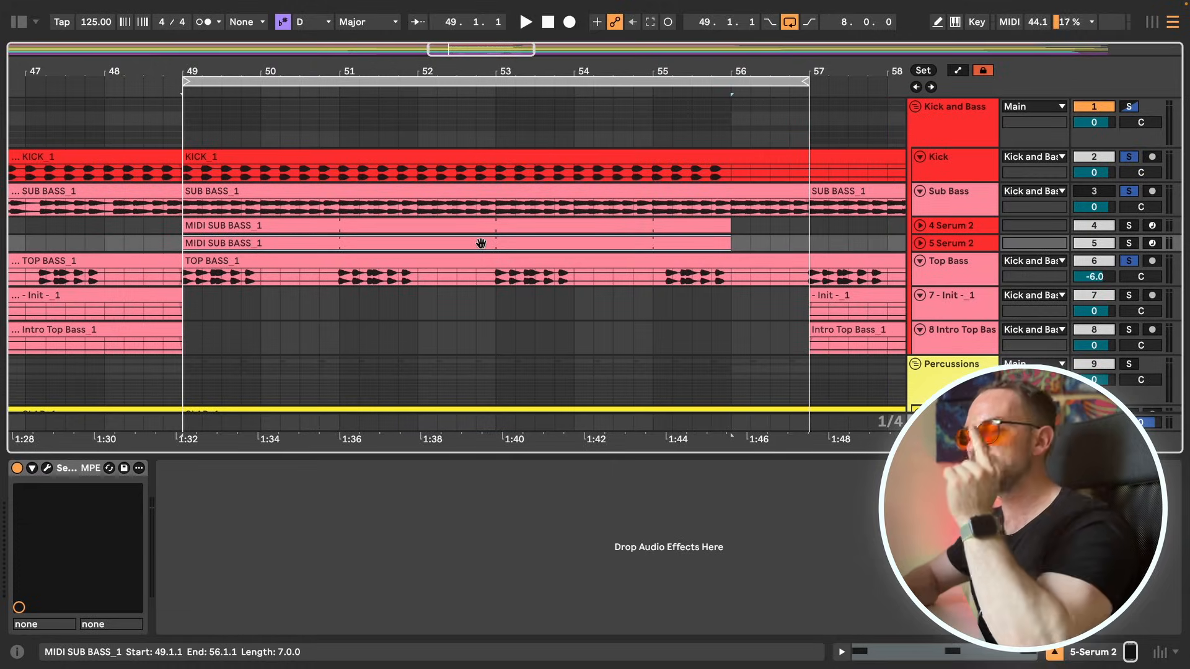
Play the soloed Kick, Sub Bass and Top Bass tracks from bar 49.
key("space")
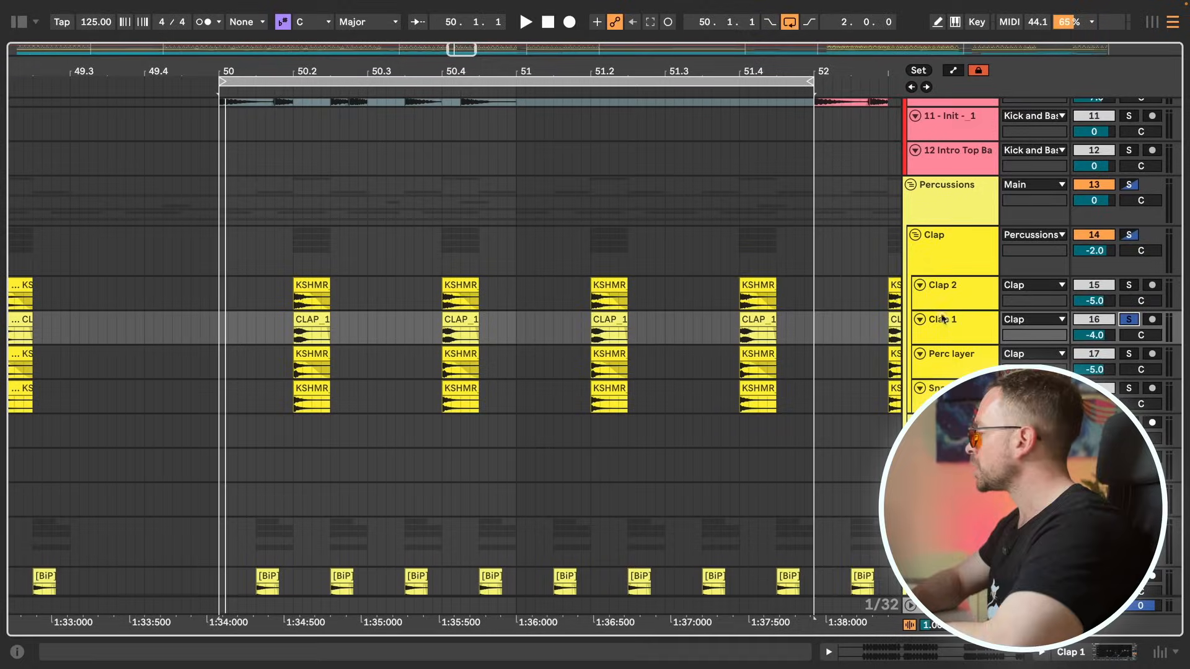
Enable EQ Eight on the soloed Clap 1 track and play the loop to hear its low cut.
left_click(313, 322)
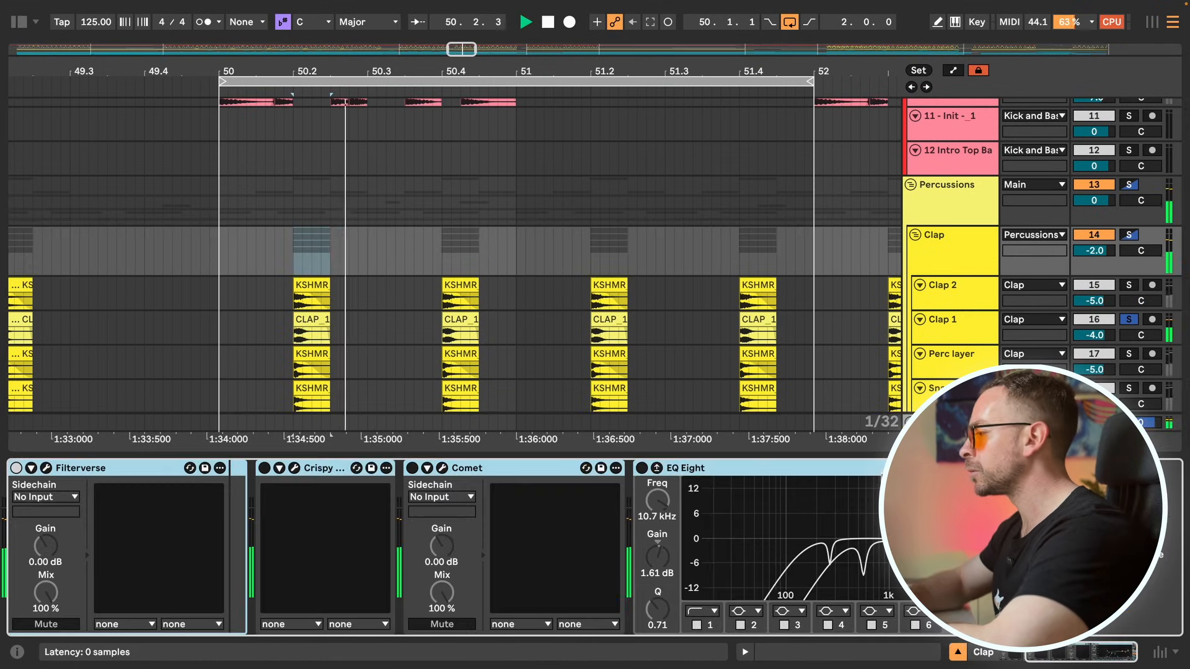
scroll(771, 328, "down", 3)
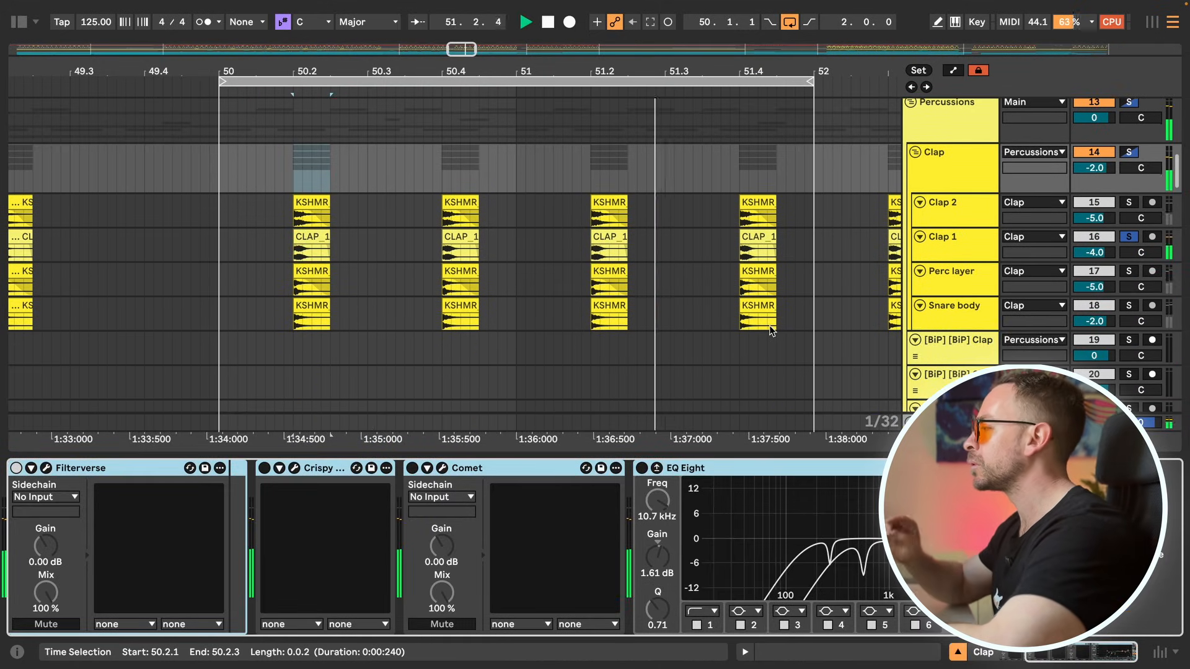
left_click(980, 261)
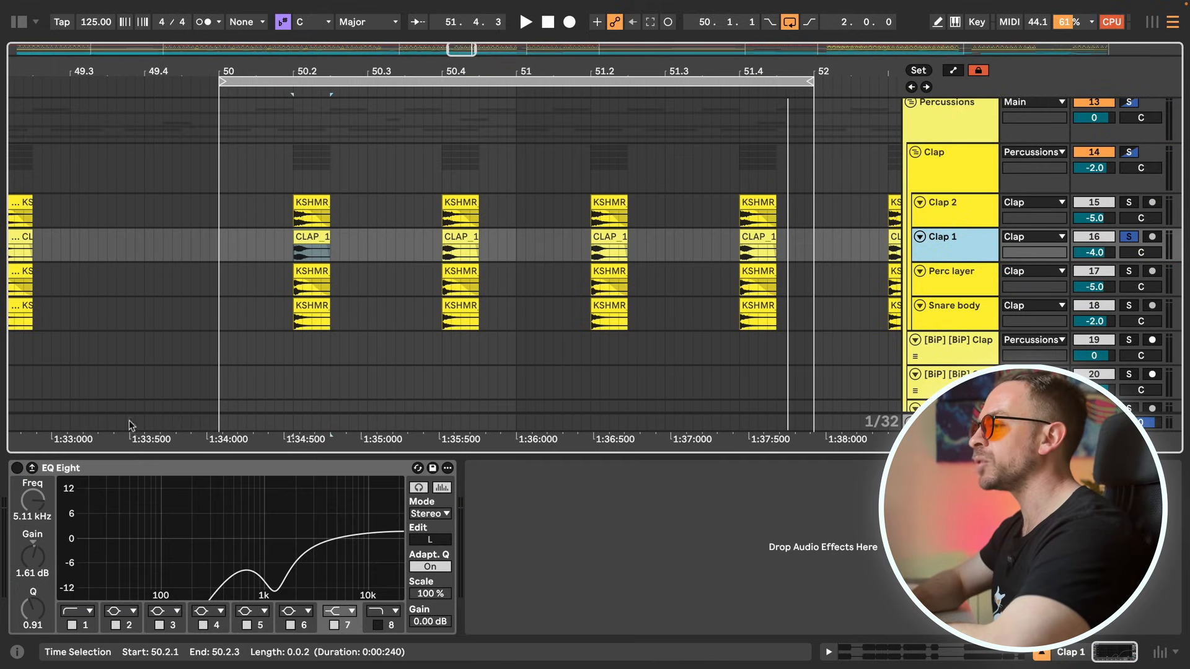
left_click(18, 467)
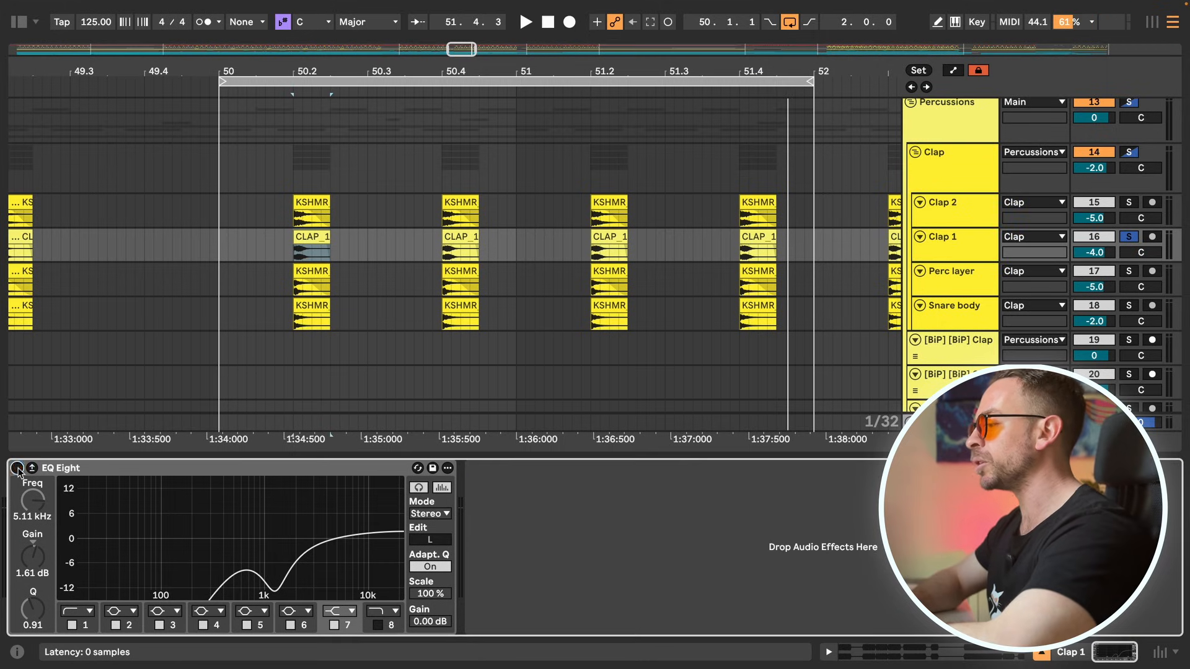
key("space")
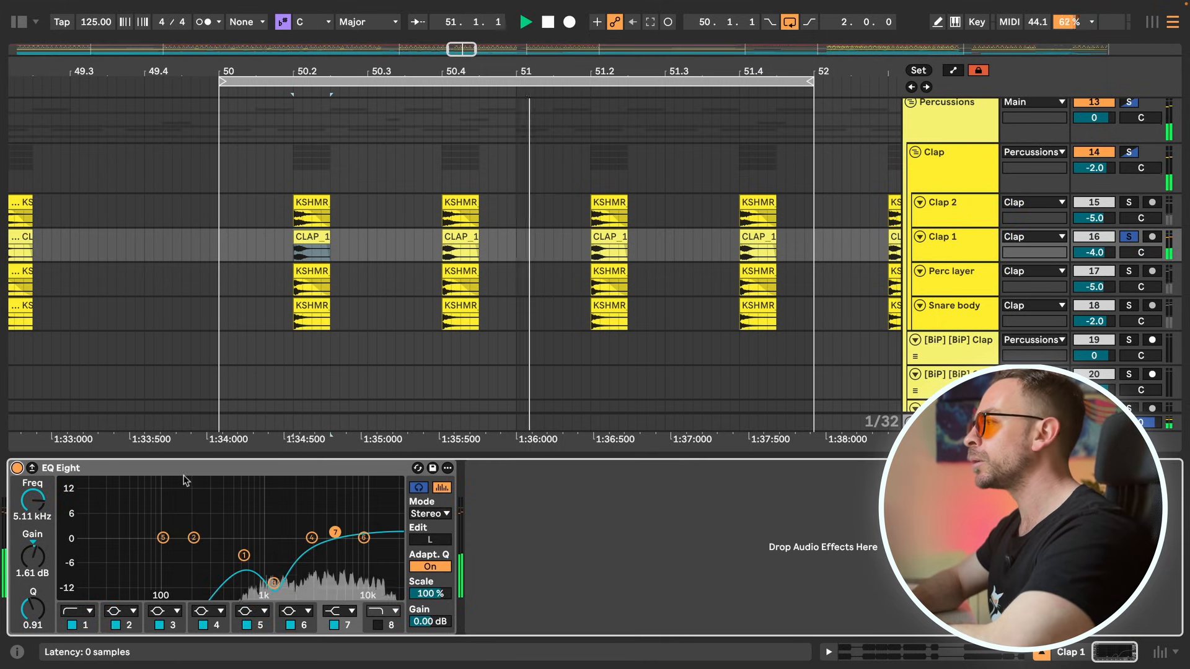
Solo the Snare body track and play the loop with its EQ Eight bypassed and enabled for comparison.
left_click(953, 317)
key("space")
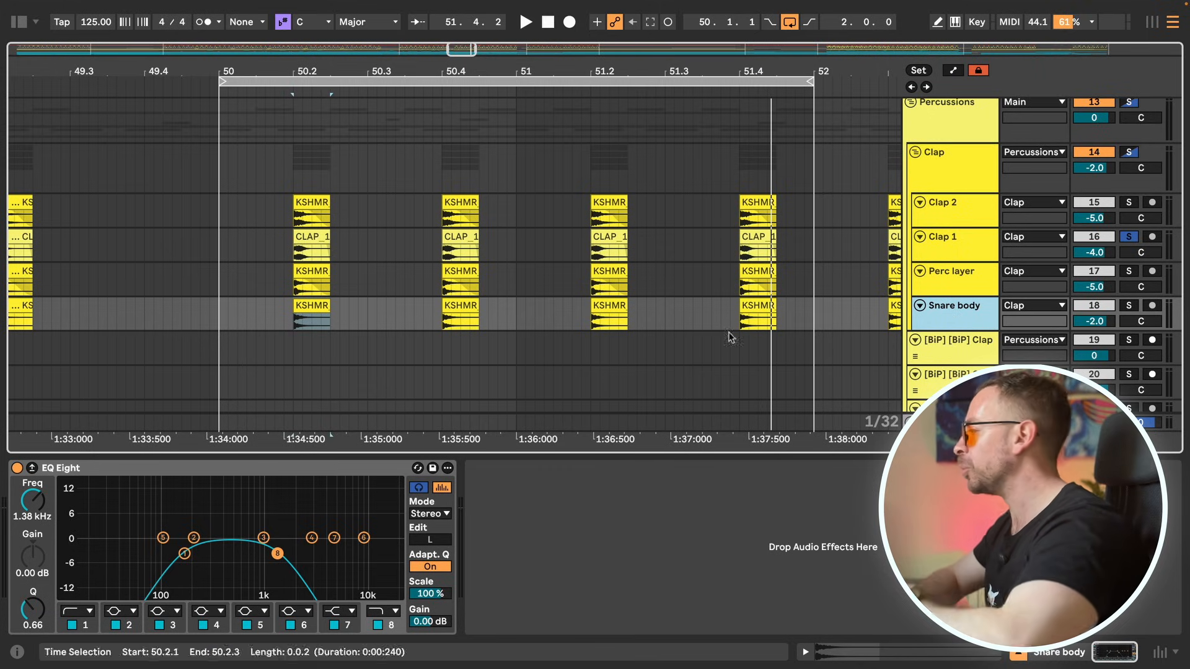
left_click(19, 469)
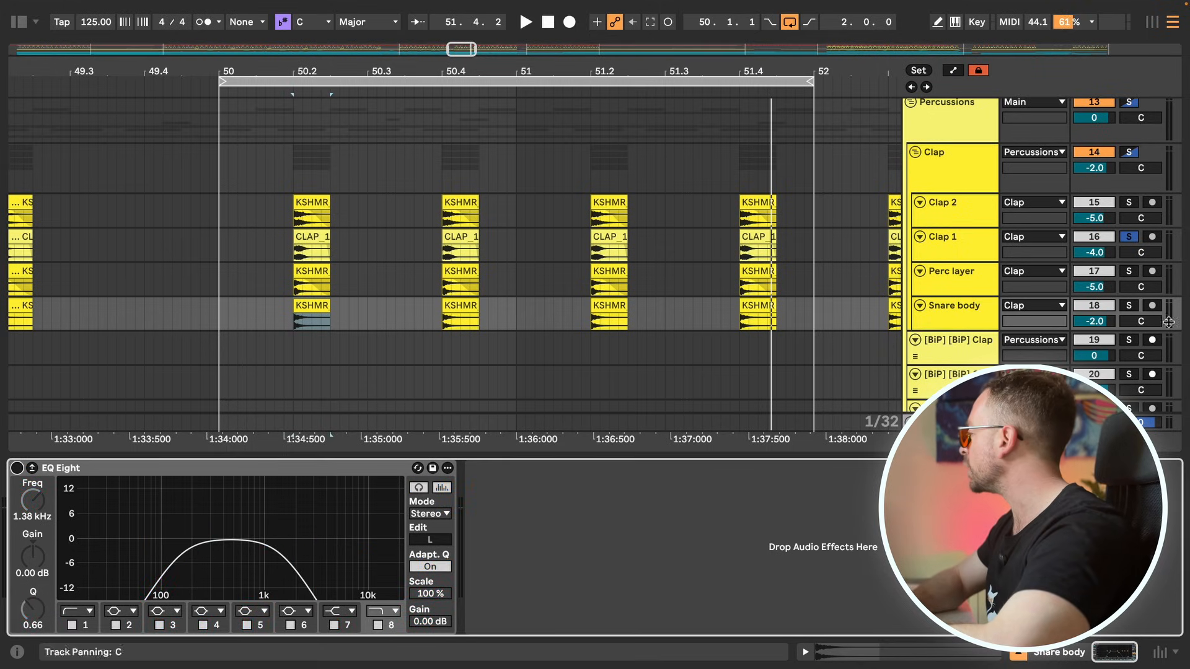
left_click(1128, 305)
key("space")
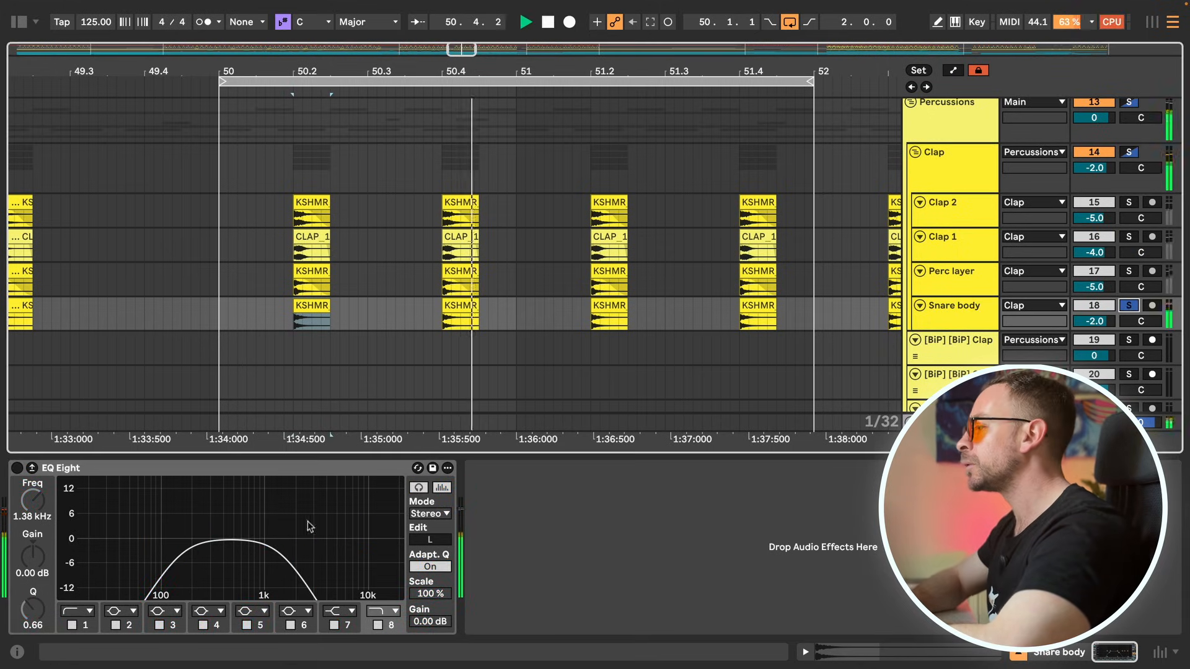
left_click(18, 469)
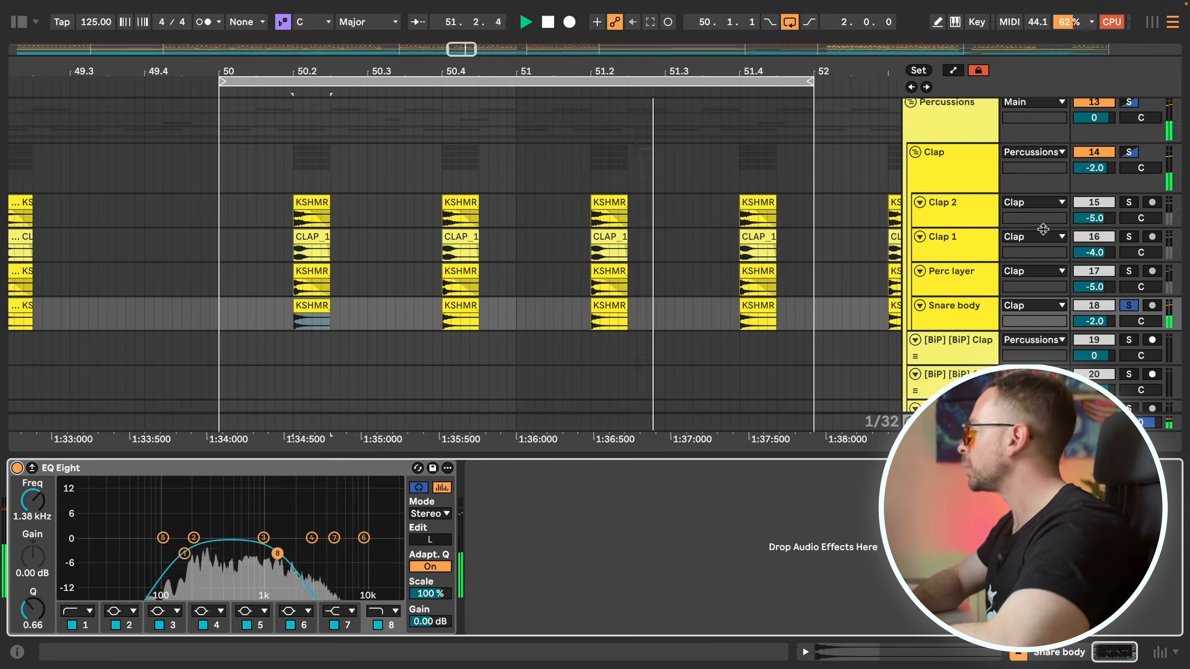
Add Clap 1 and Perc layer to the soloed Snare body and play the loop to check Perc layer's EQ.
left_click(1128, 237)
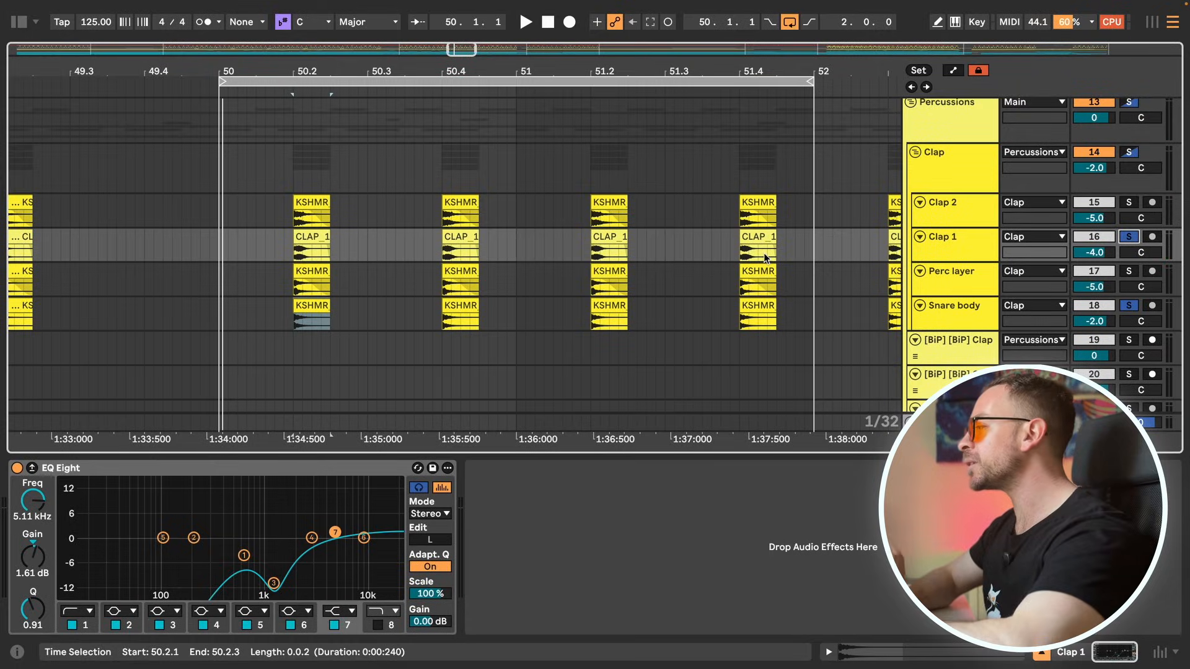
left_click(966, 289)
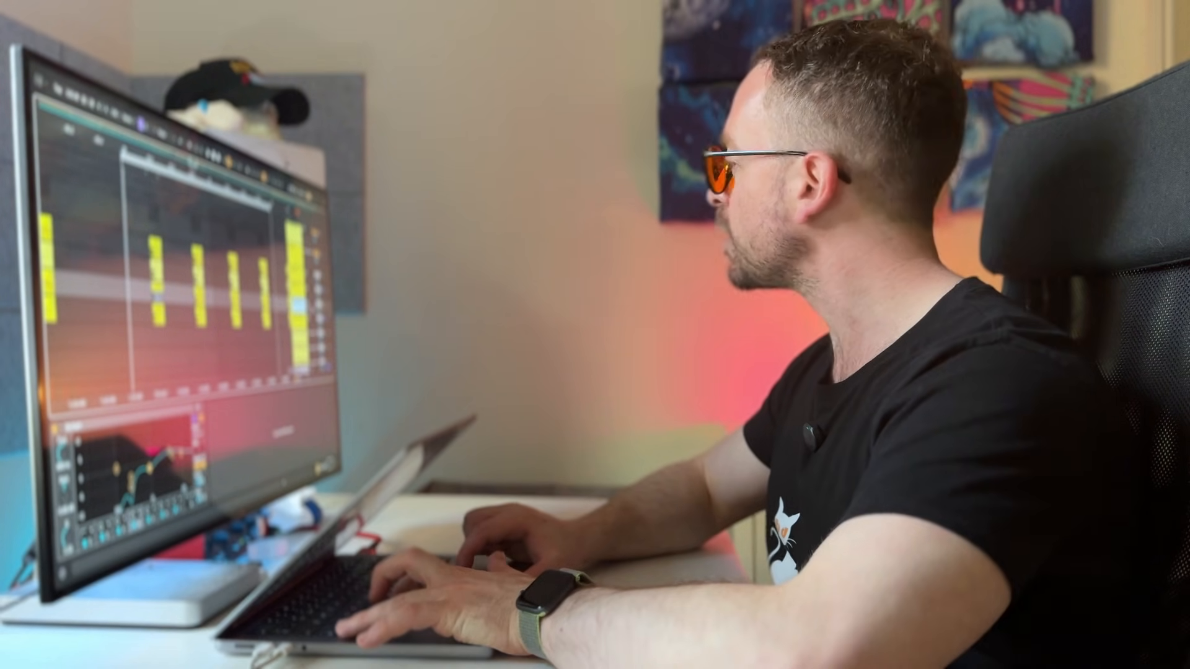
left_click(1129, 273)
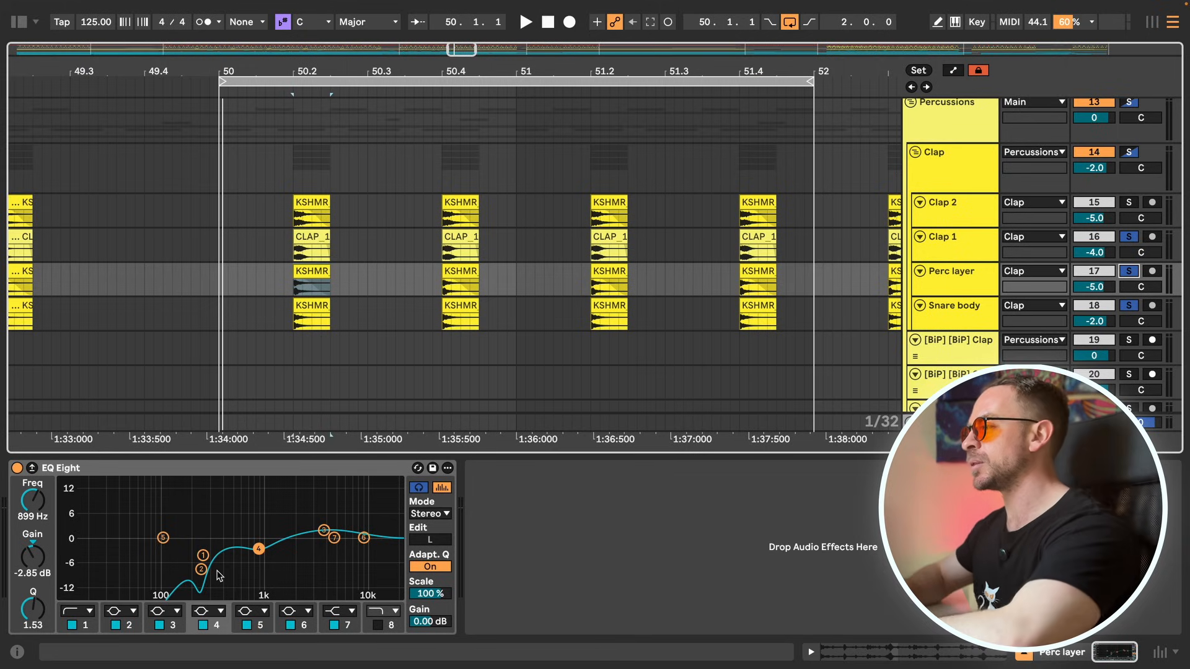
key("space")
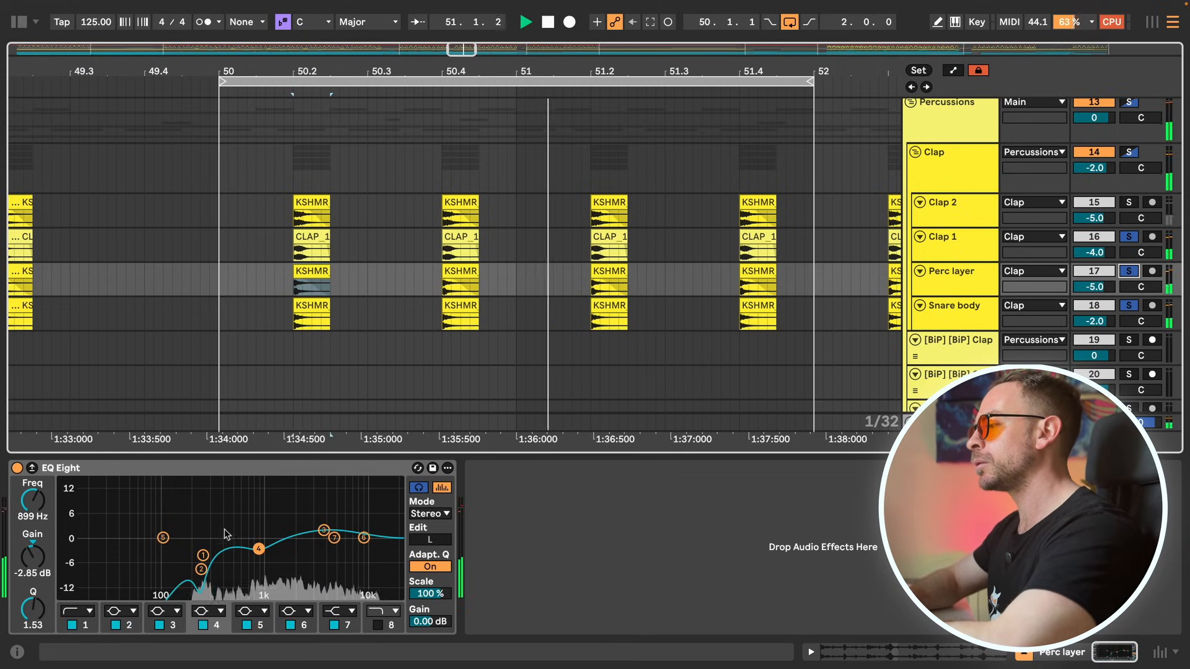
Unsolo Clap 2, Clap 1 and Perc layer one by one during playback, and solo them again in reverse order.
left_click(970, 209)
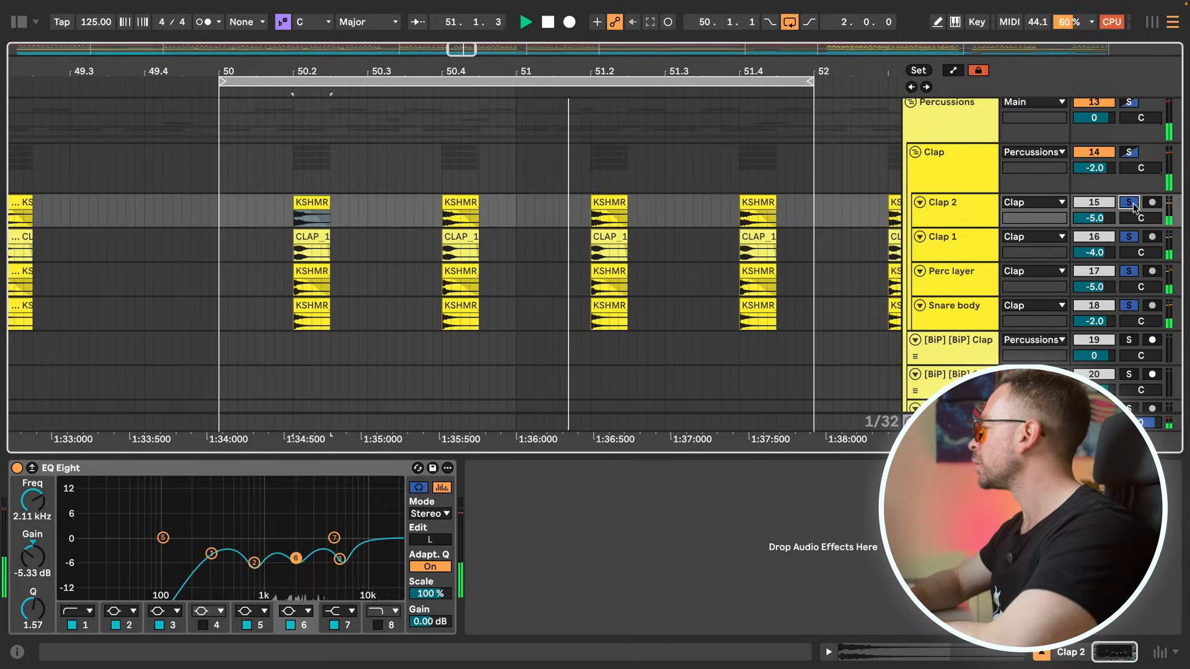
left_click(1130, 203)
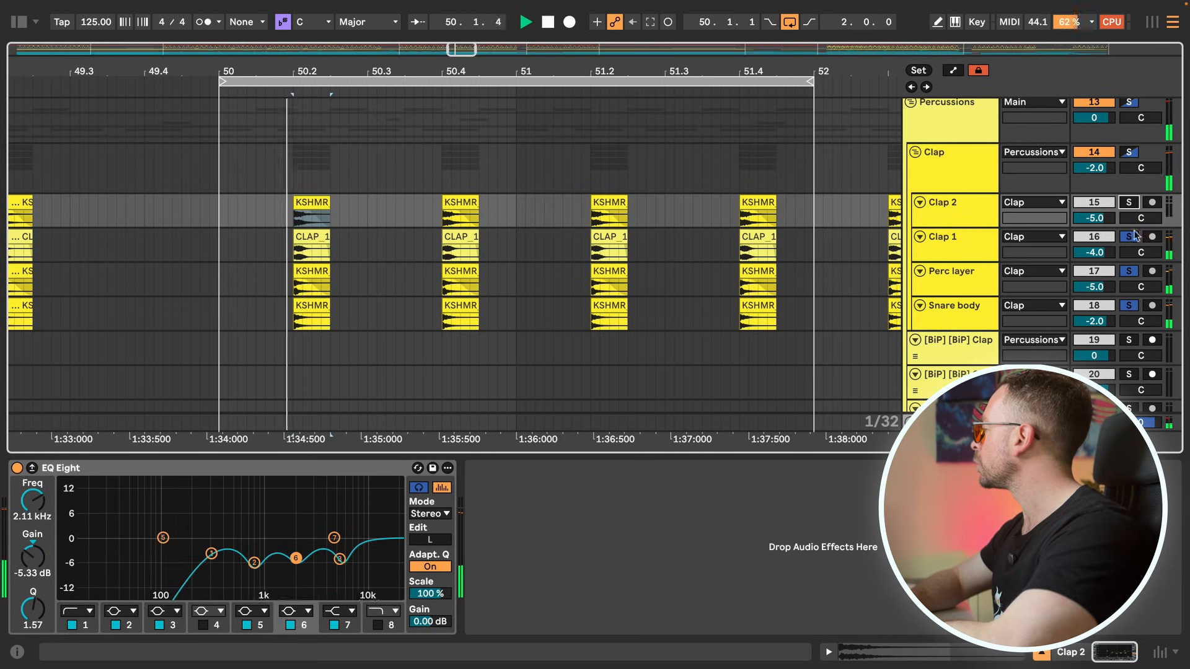
left_click(1130, 237)
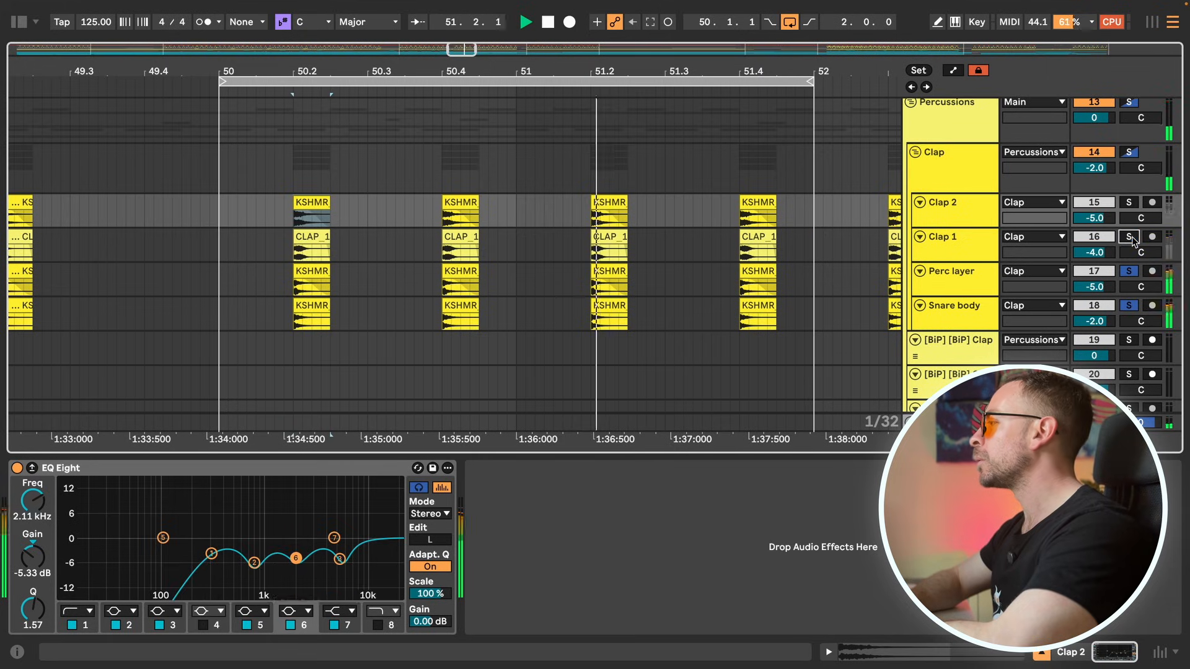
left_click(1130, 272)
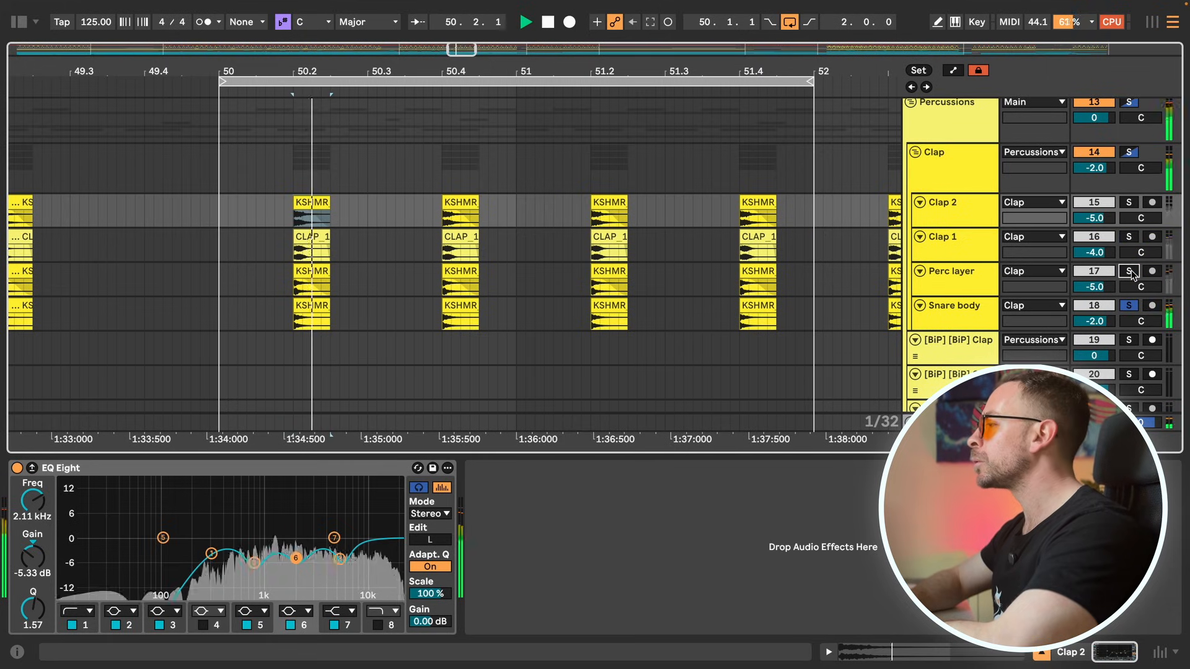
left_click(1129, 272)
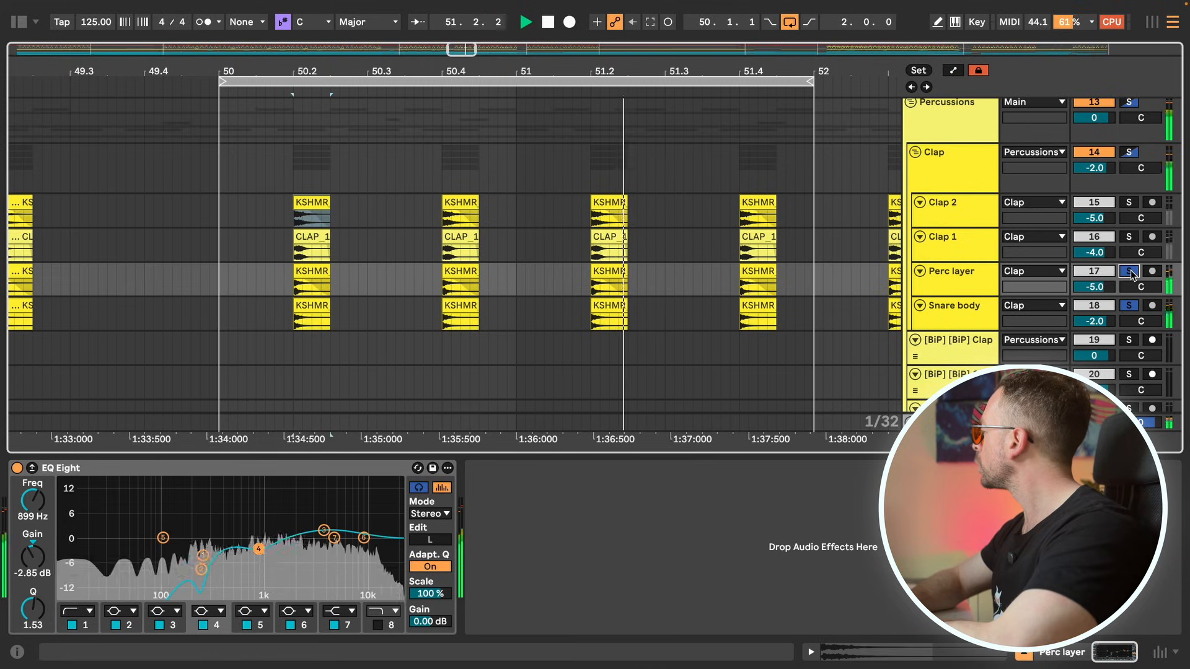
left_click(1130, 238)
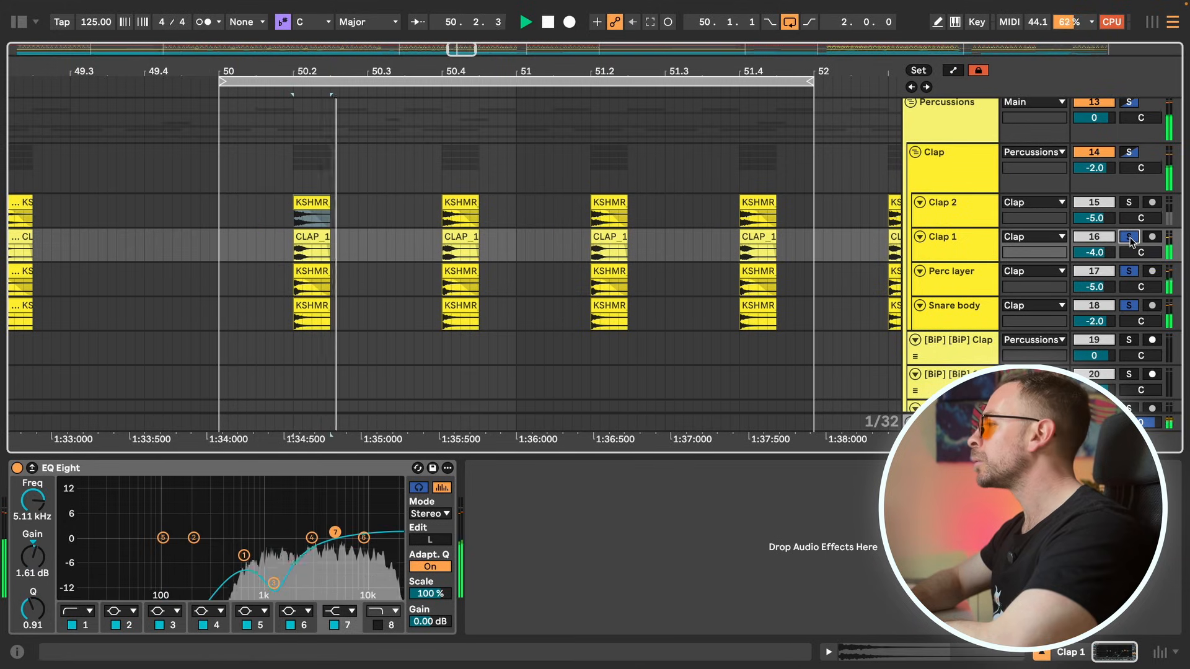
left_click(1129, 203)
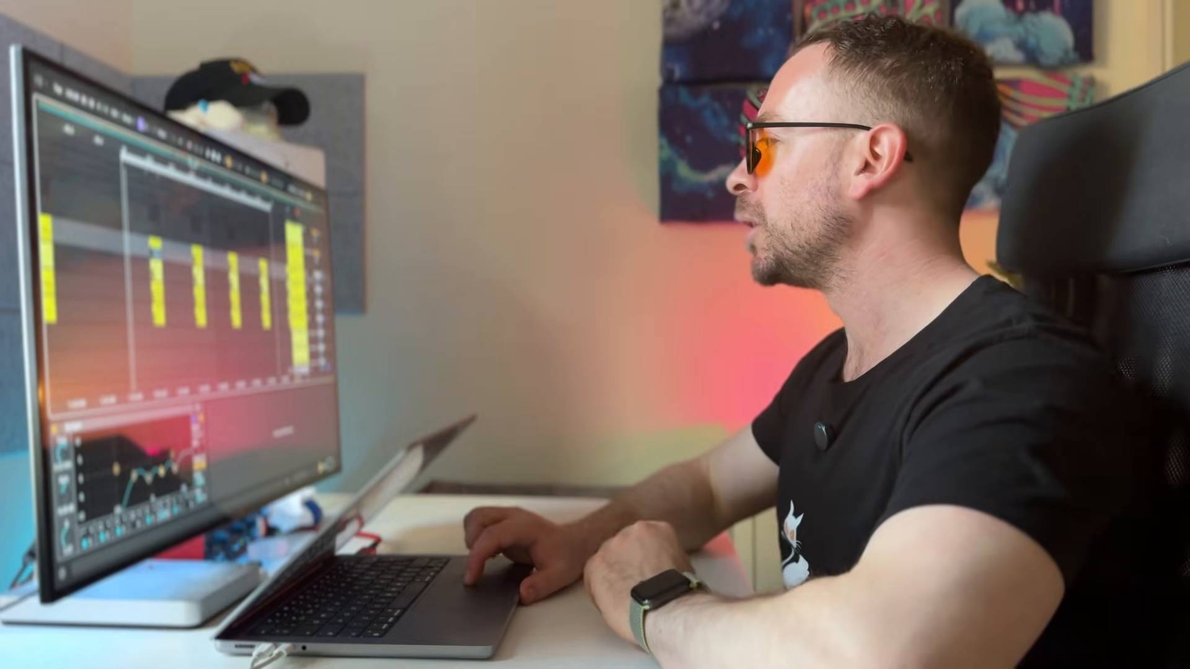
Play the loop while soloing the Open Hat, Shaker and Closed Hat tracks in the Hat Group.
scroll(186, 267, "down", 5)
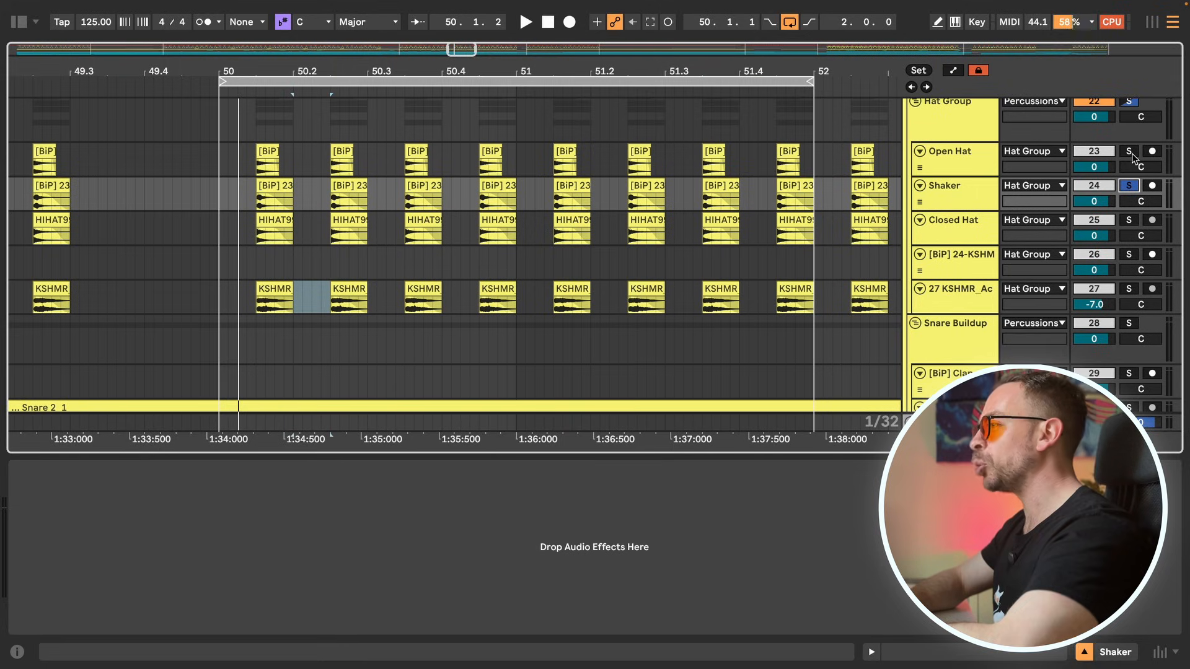
key("space")
left_click(1129, 152)
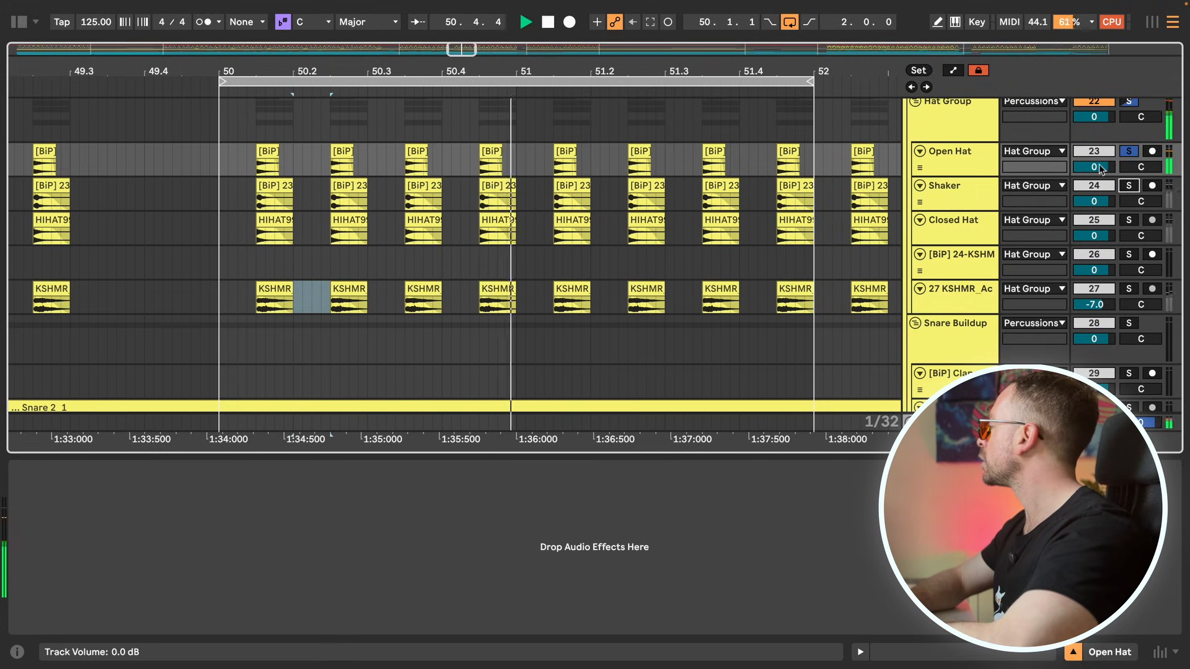
left_click(1129, 186)
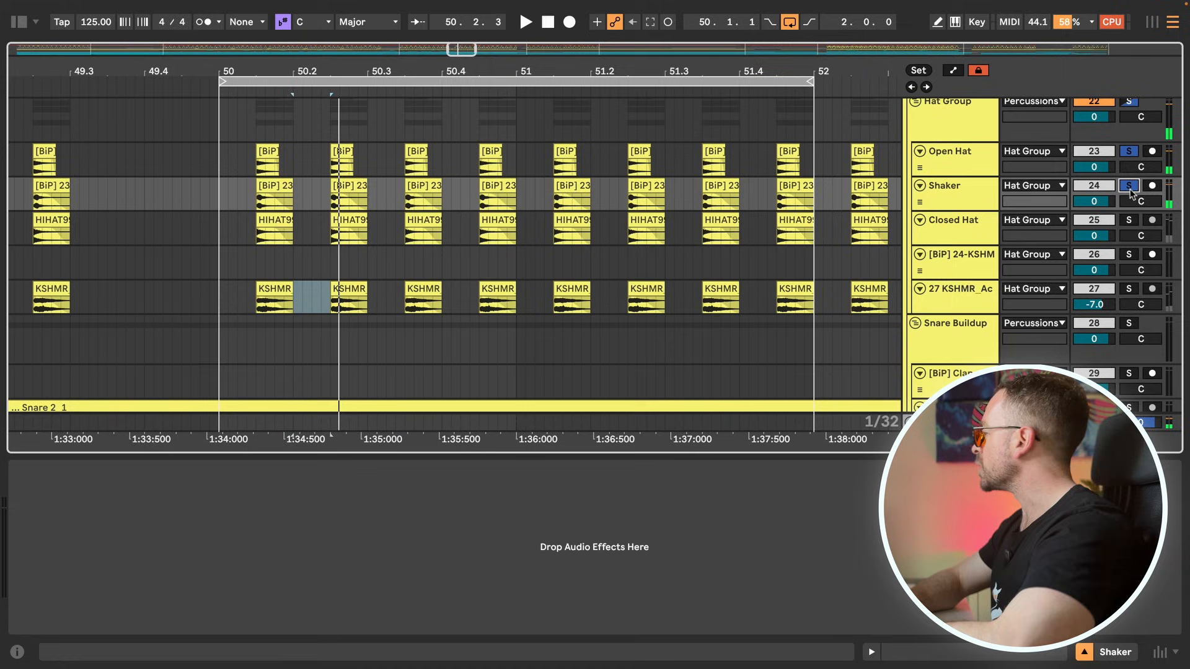
left_click(1129, 220)
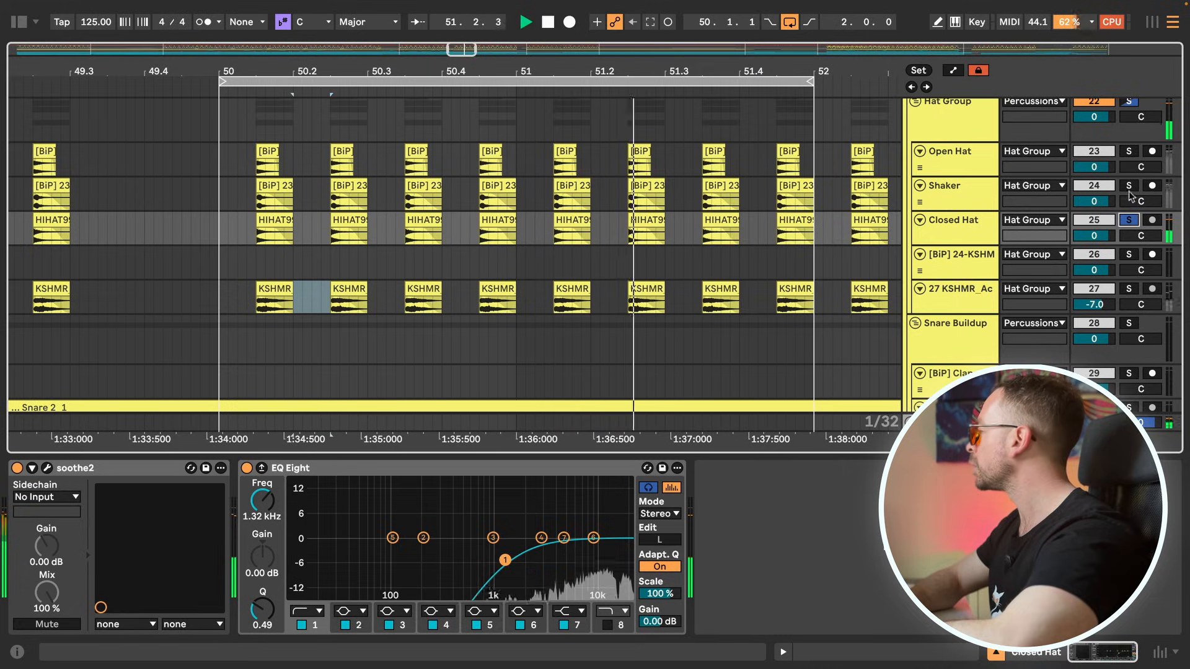
Build up the soloed hats by adding Open Hat, Shaker and 27 KSHMR_Ac to Closed Hat during loop playback.
left_click(1130, 152)
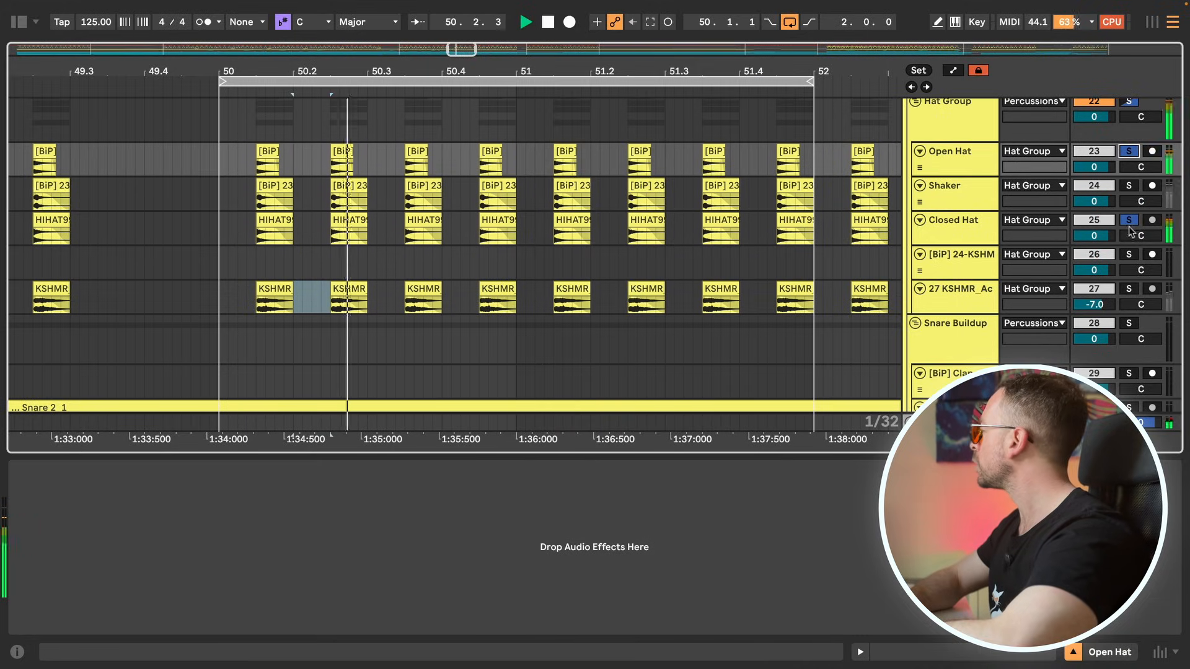
left_click(1129, 186)
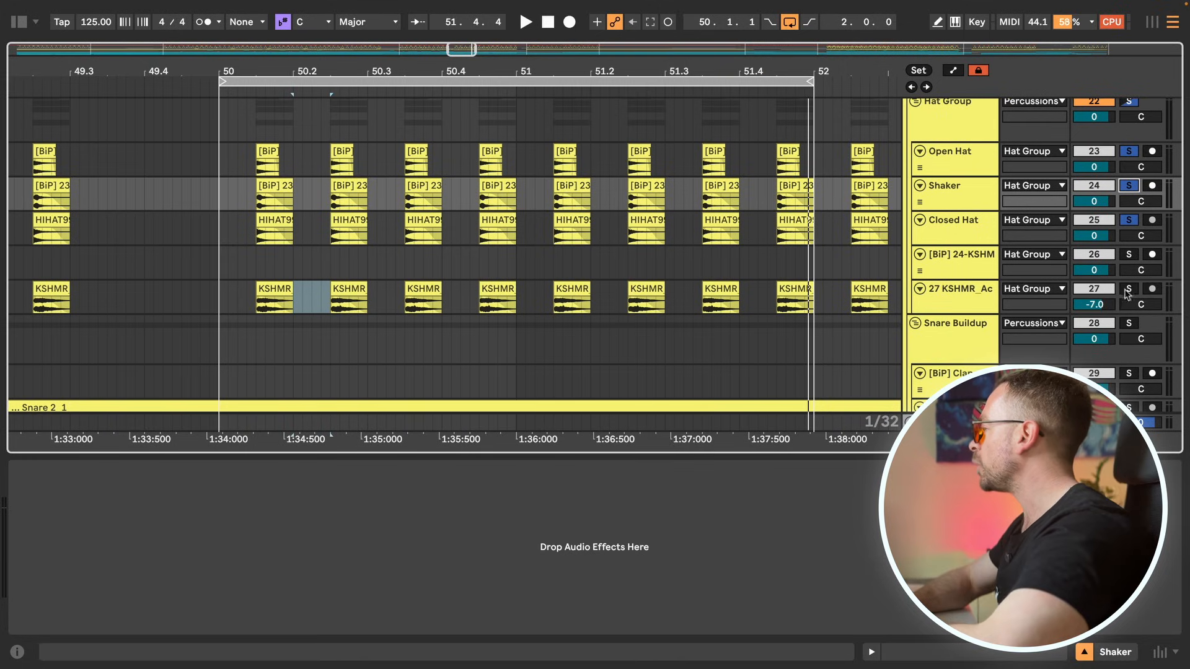
left_click(1128, 289)
key("space")
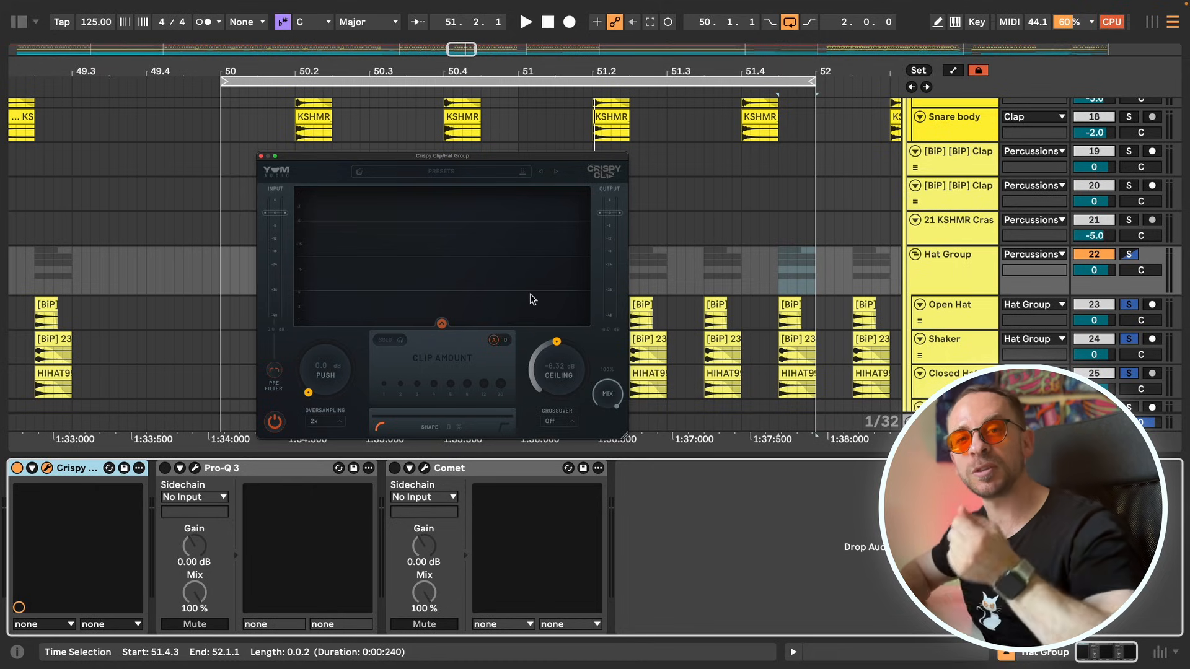
Play the Hat Group while toggling its Crispy Clip processing, and open its Pro-Q 3 for review.
key("space")
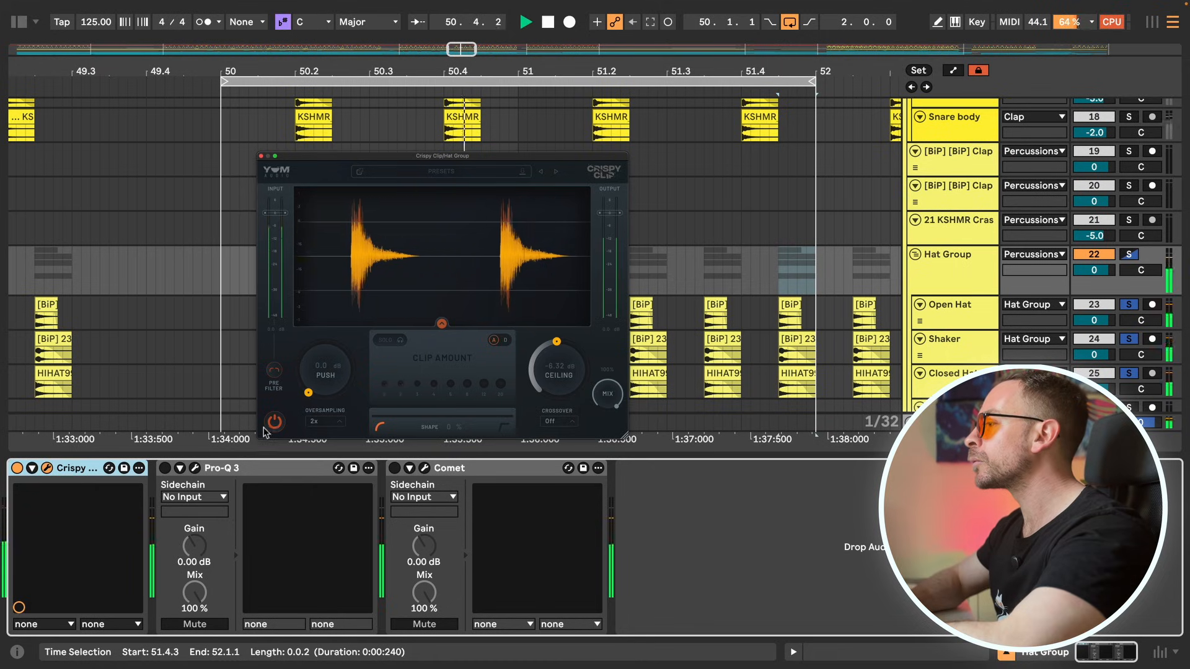
left_click(271, 423)
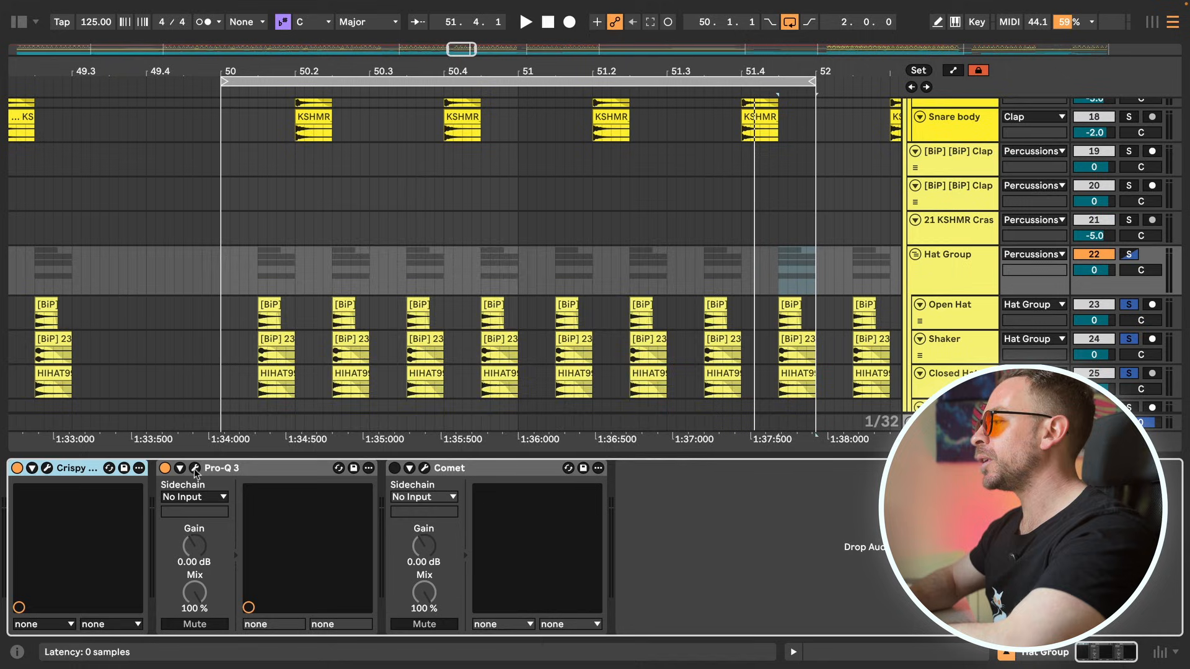
left_click(194, 469)
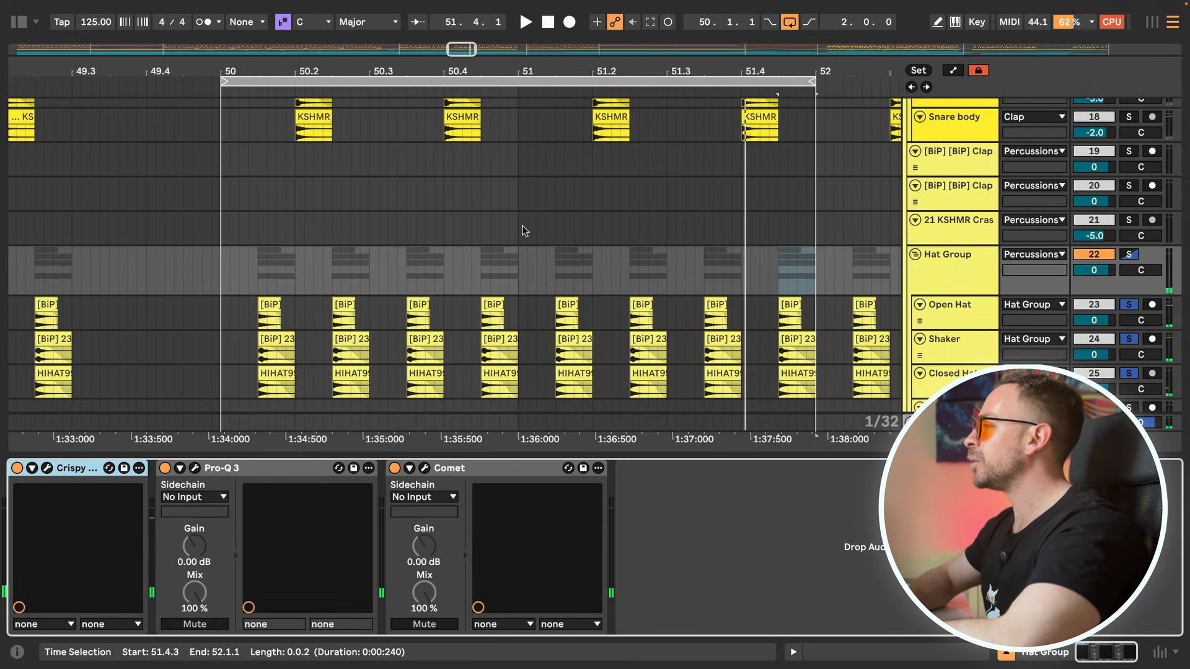
Review the soloed Clap group's soothe2, Filterverse and Crispy Clip settings, playing the loop to compare the processing.
scroll(522, 228, "up", 6)
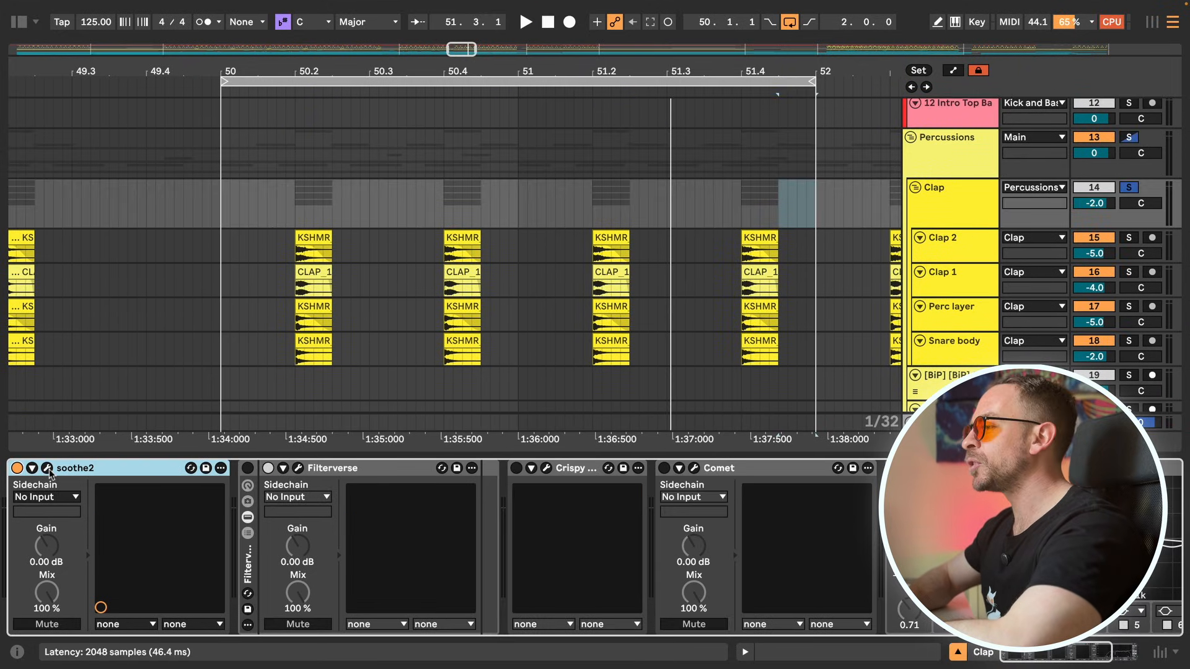
left_click_drag(449, 448, 101, 119)
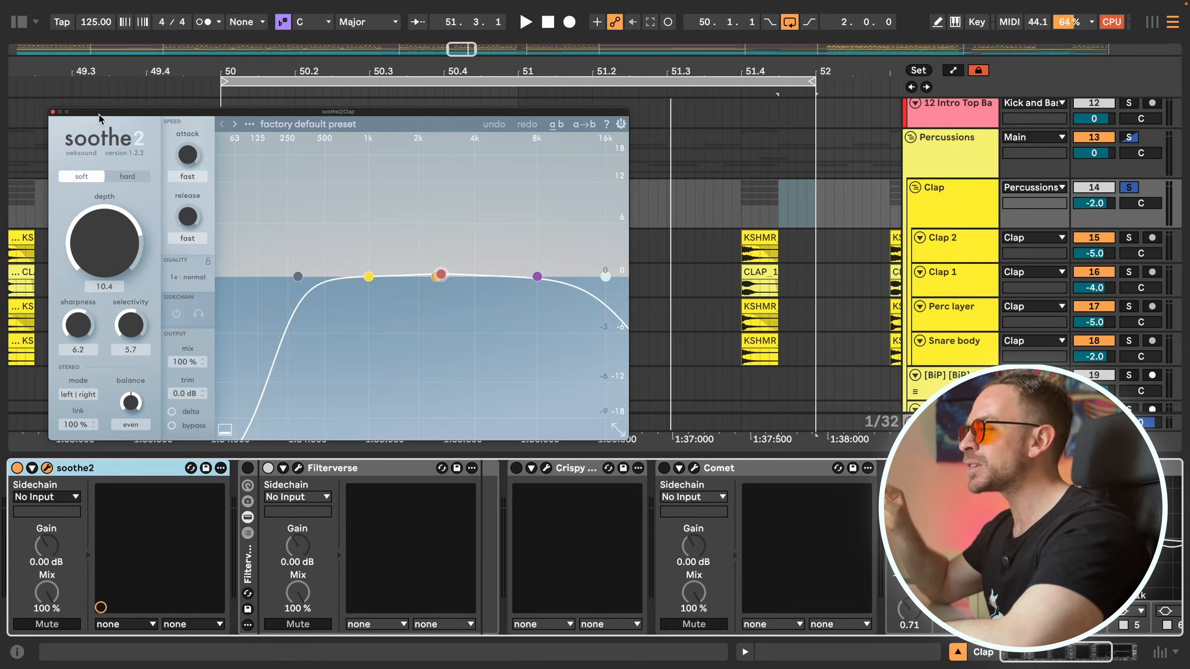
left_click(298, 468)
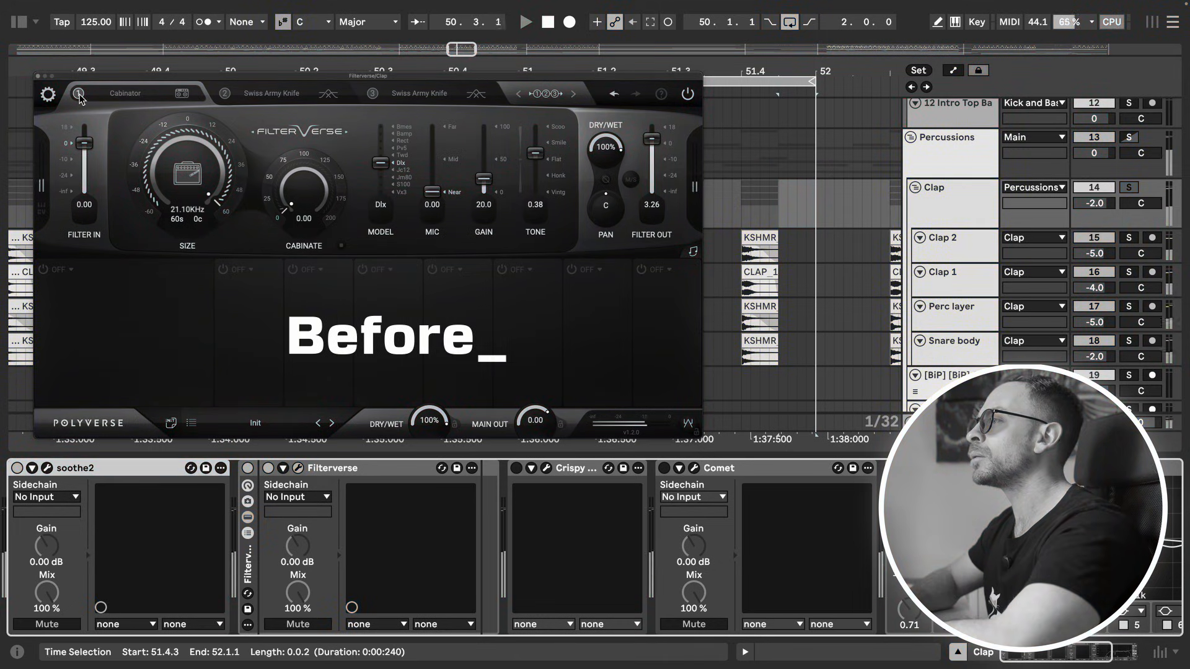
key("space")
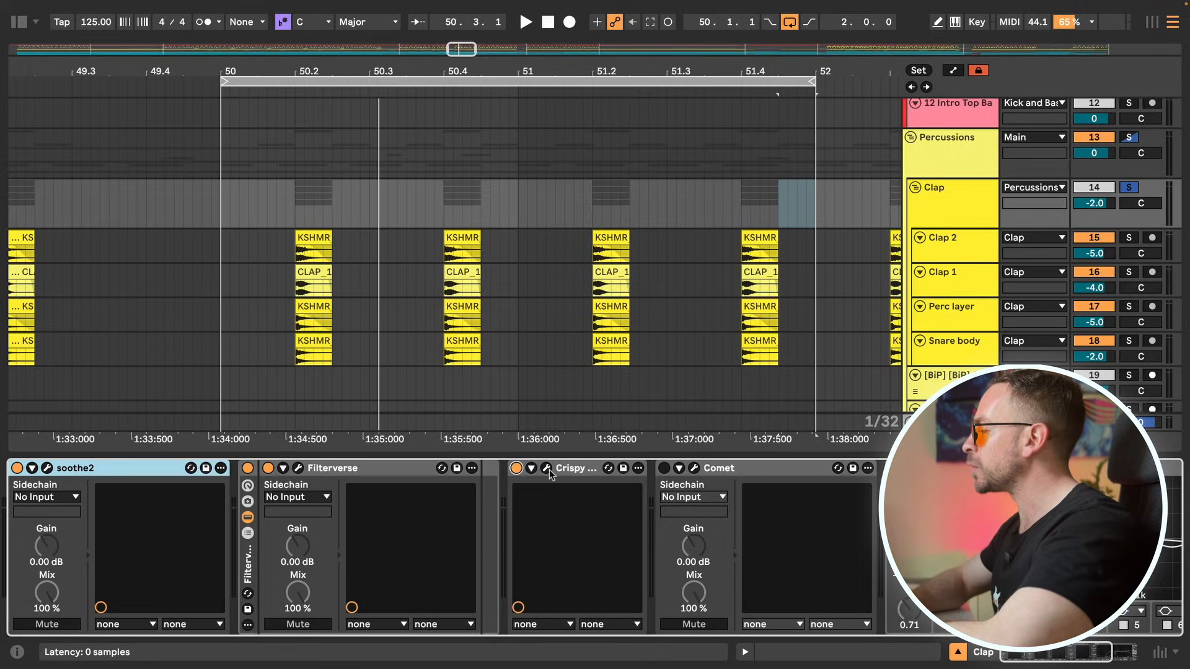
left_click(547, 468)
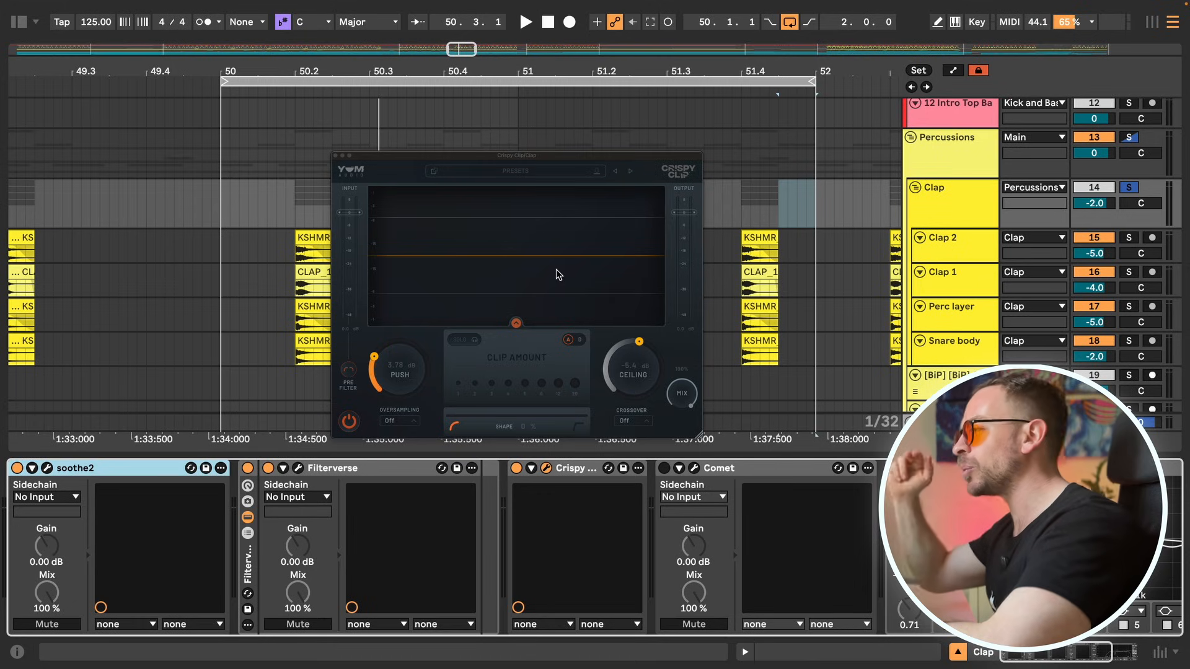
Close the Crispy Clip window and open Comet on the Clap group to review its settings.
key("super+w")
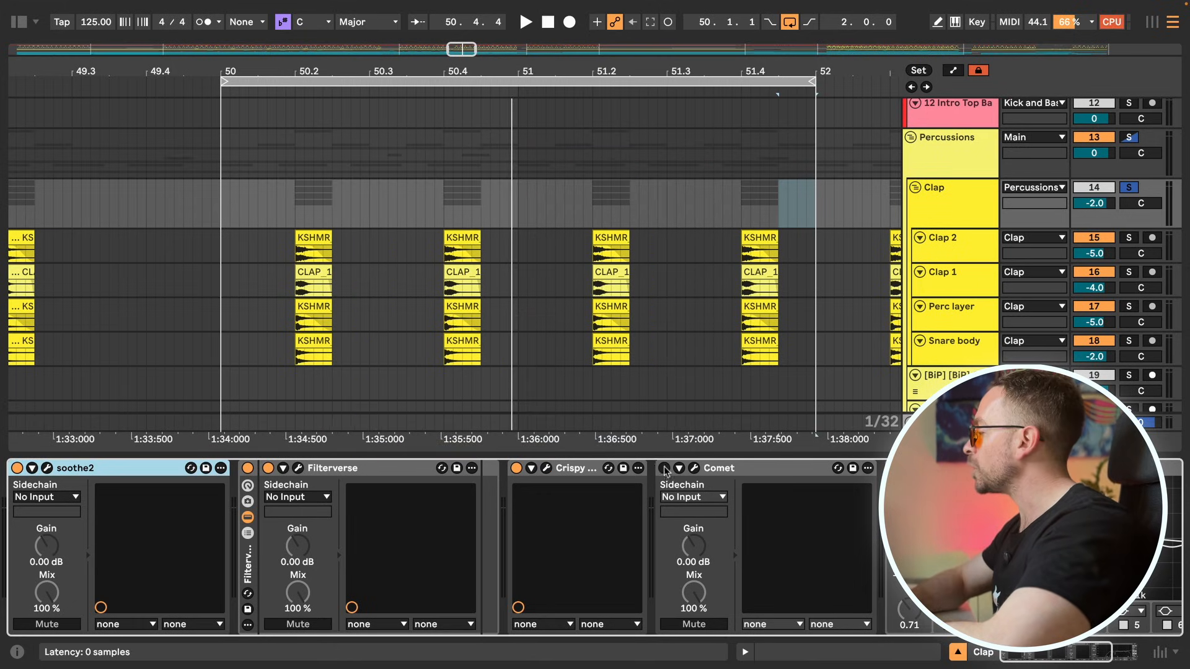
left_click(694, 469)
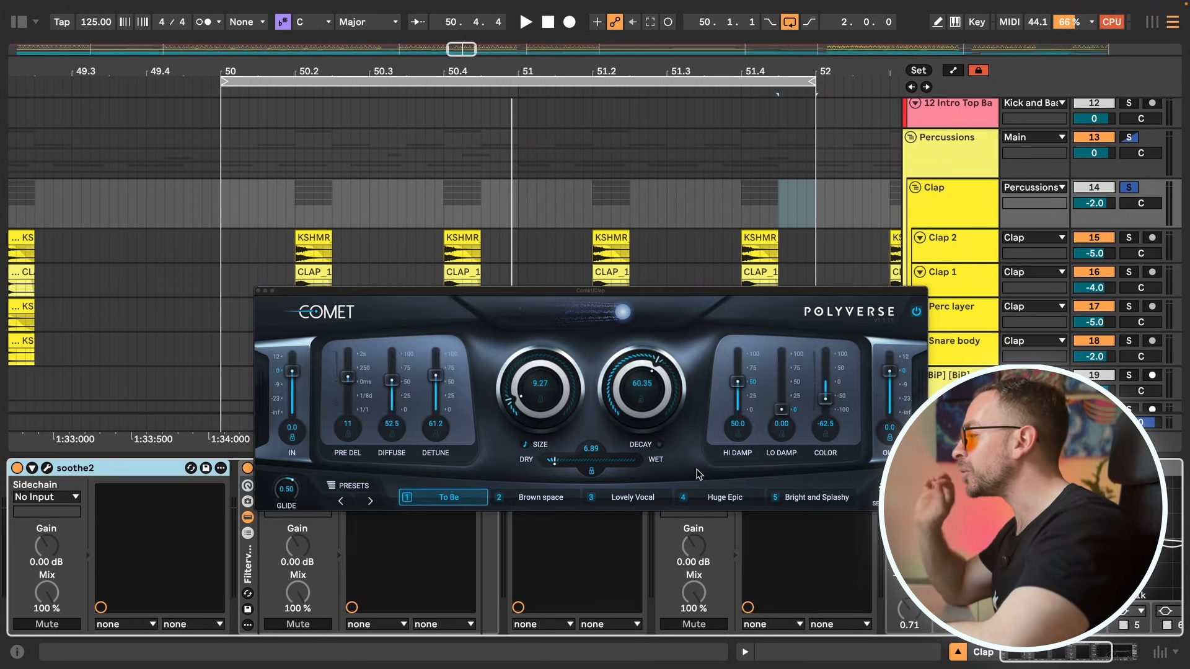
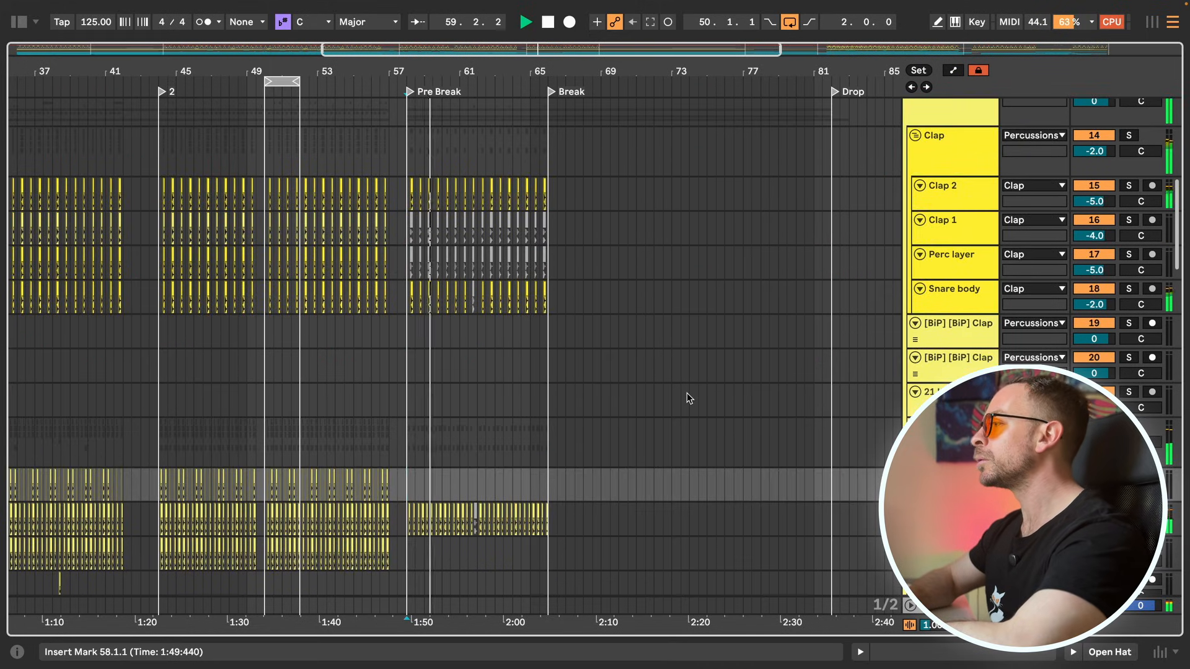
Look through the percussion tracks during playback and set the play position at bar 50 on the Hat Group.
scroll(687, 393, "left", 5)
scroll(687, 393, "down", 5)
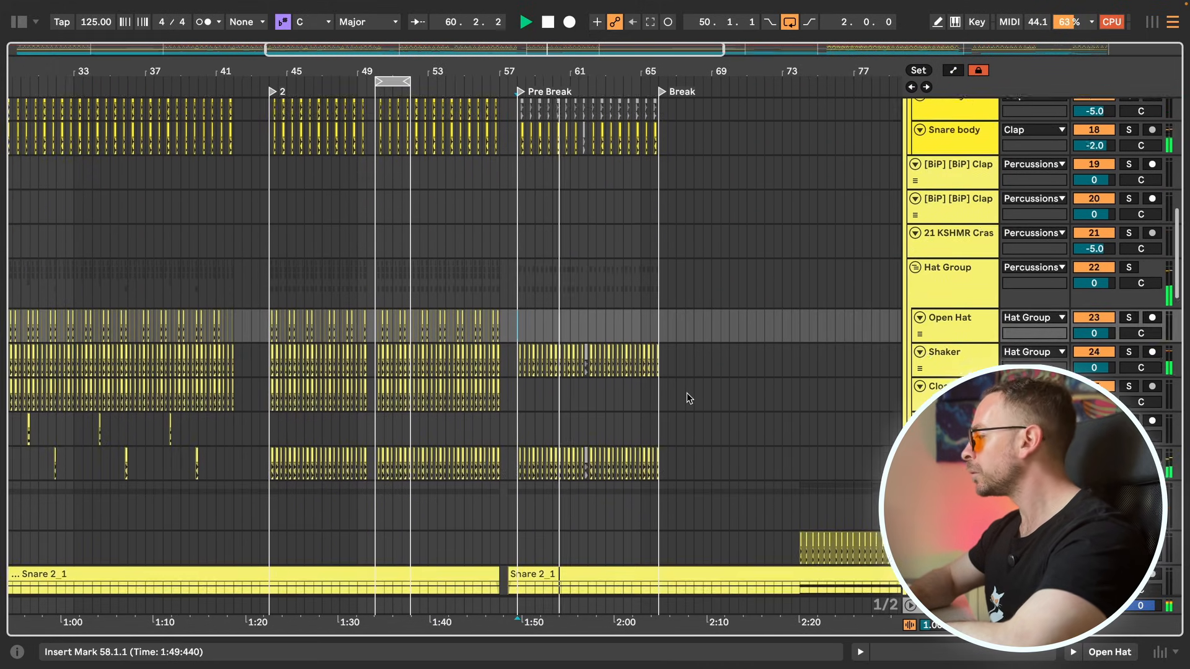
scroll(686, 393, "down", 2)
scroll(687, 393, "left", 5)
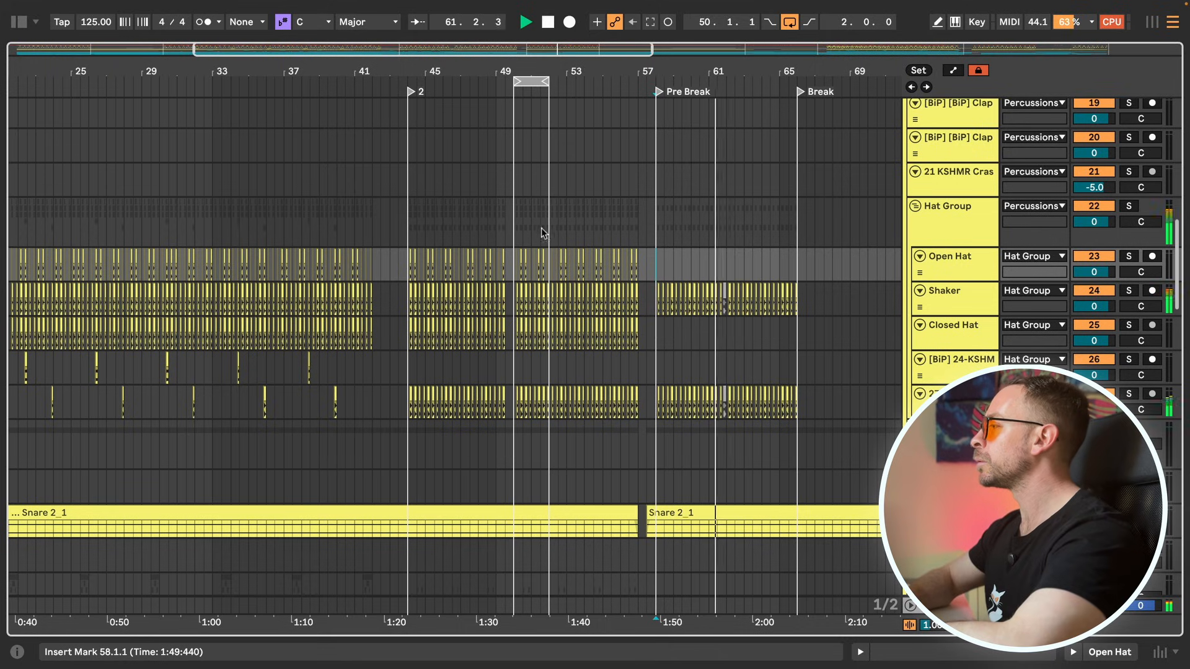
left_click(518, 218)
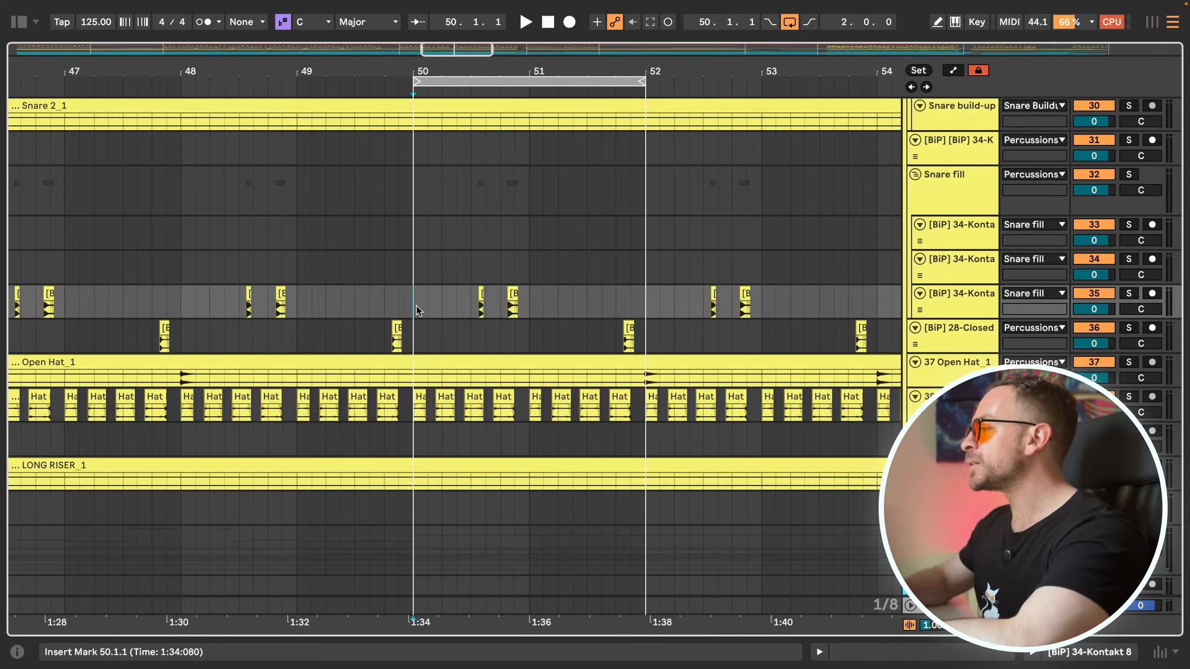
Play the soloed snare fill, closed hat, Open Hat_1 and hat loop tracks, and extend the solo to the whole Percussions group.
left_click(418, 416)
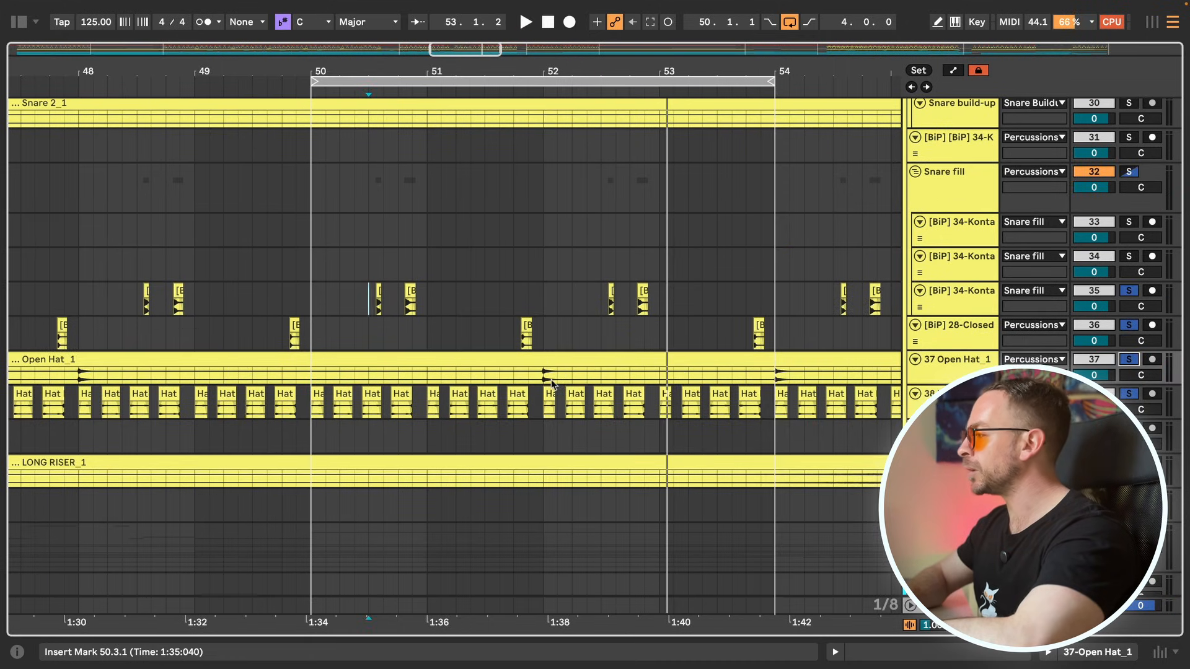
key("space")
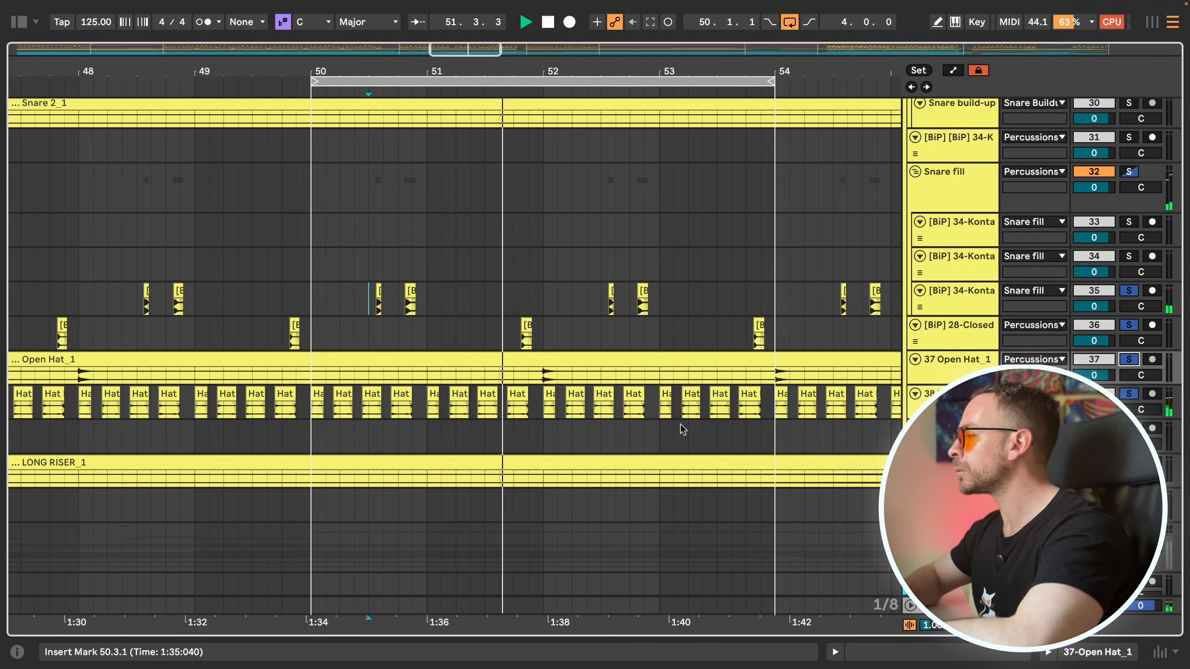
scroll(681, 429, "up", 10)
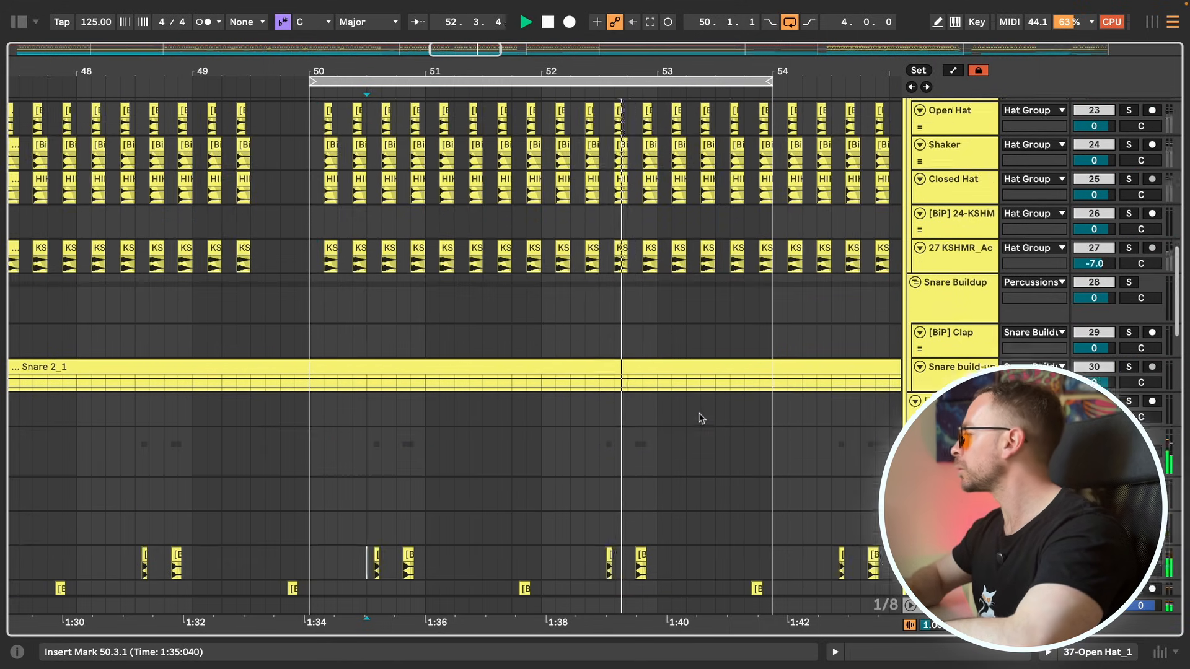
scroll(808, 383, "up", 15)
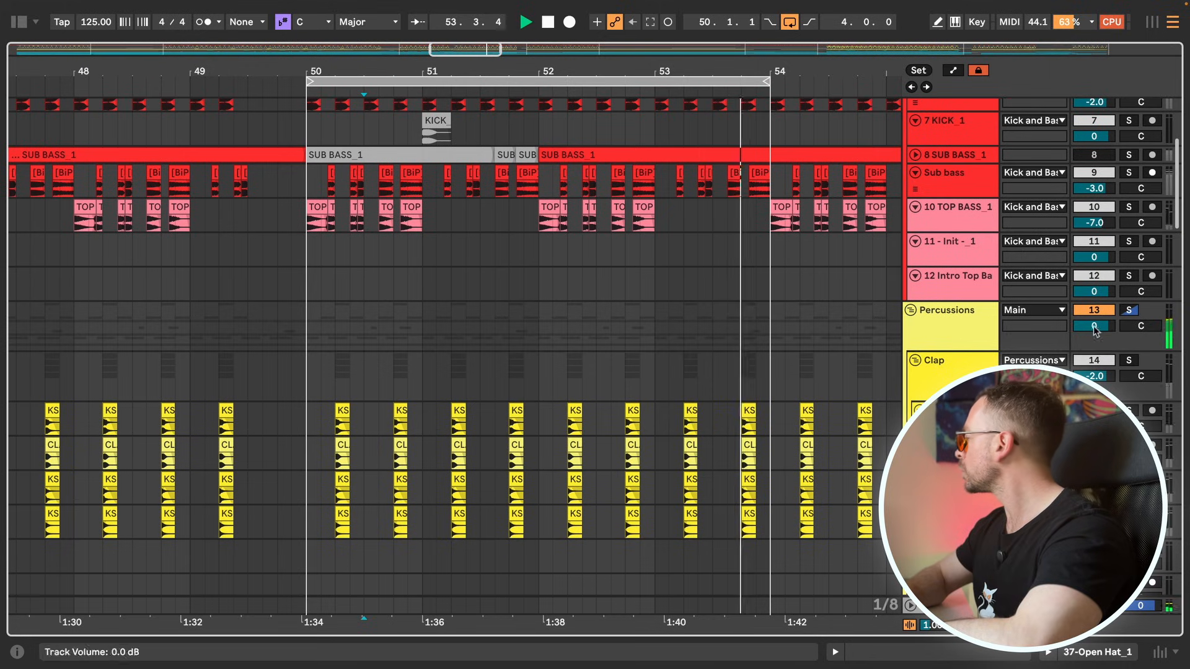
left_click(1128, 312)
scroll(790, 416, "down", 12)
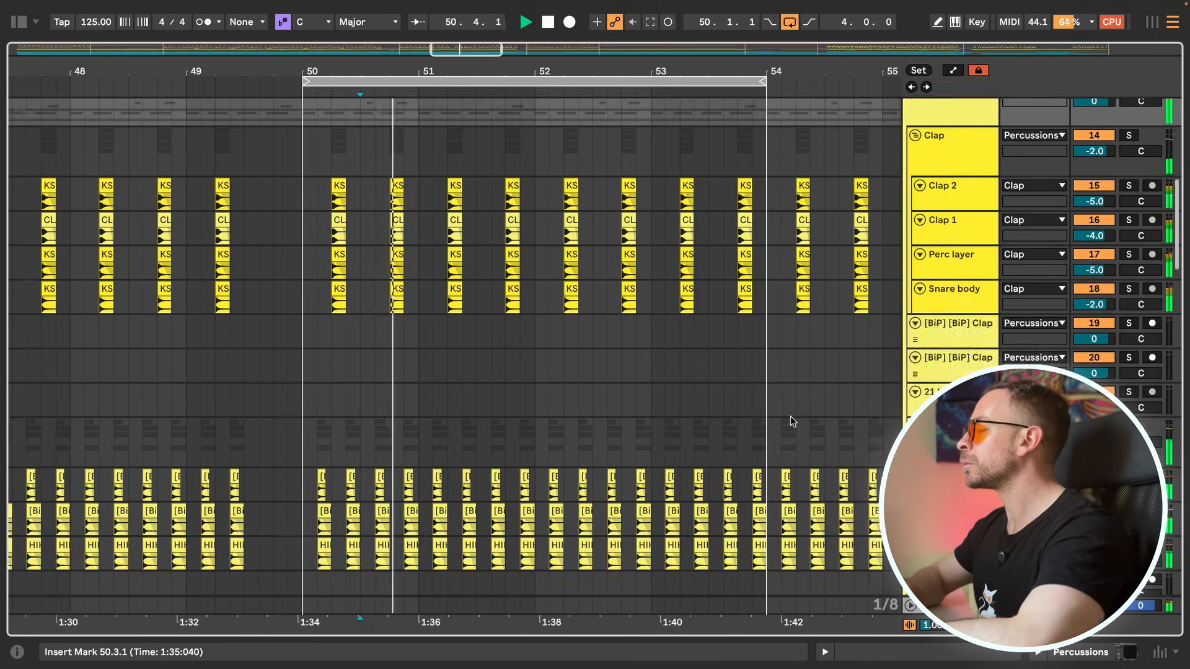
scroll(790, 415, "down", 8)
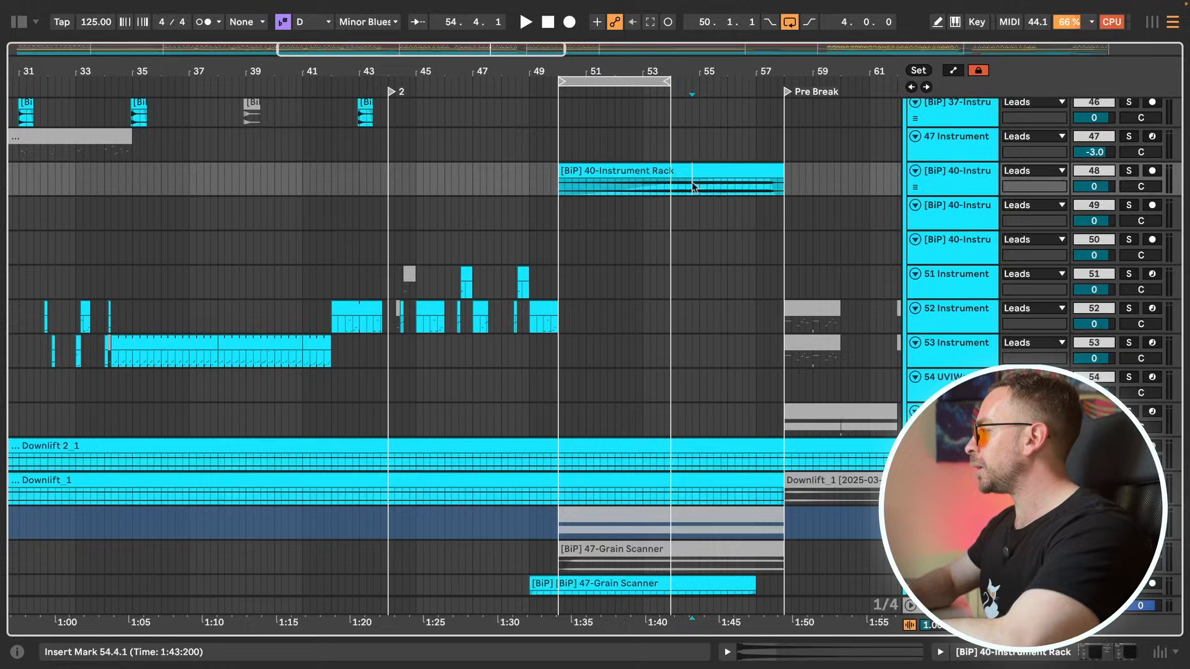
Play the soloed [BiP] 40-Instrument Rack lead clip up to the Pre Break.
key("space")
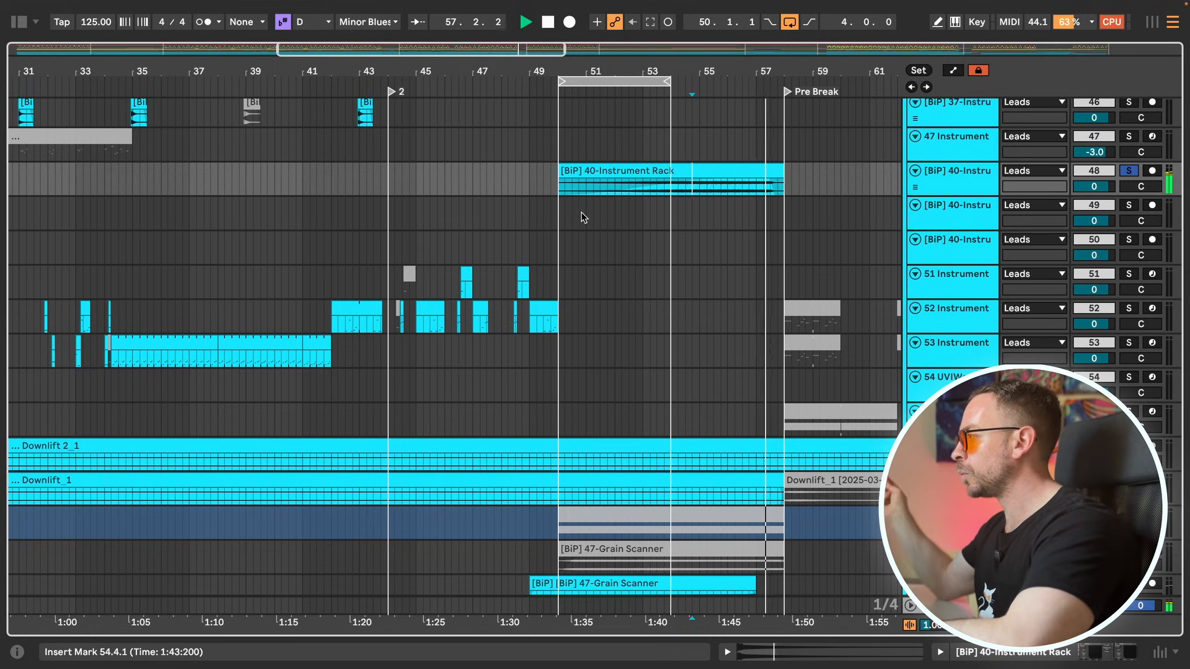
key("space")
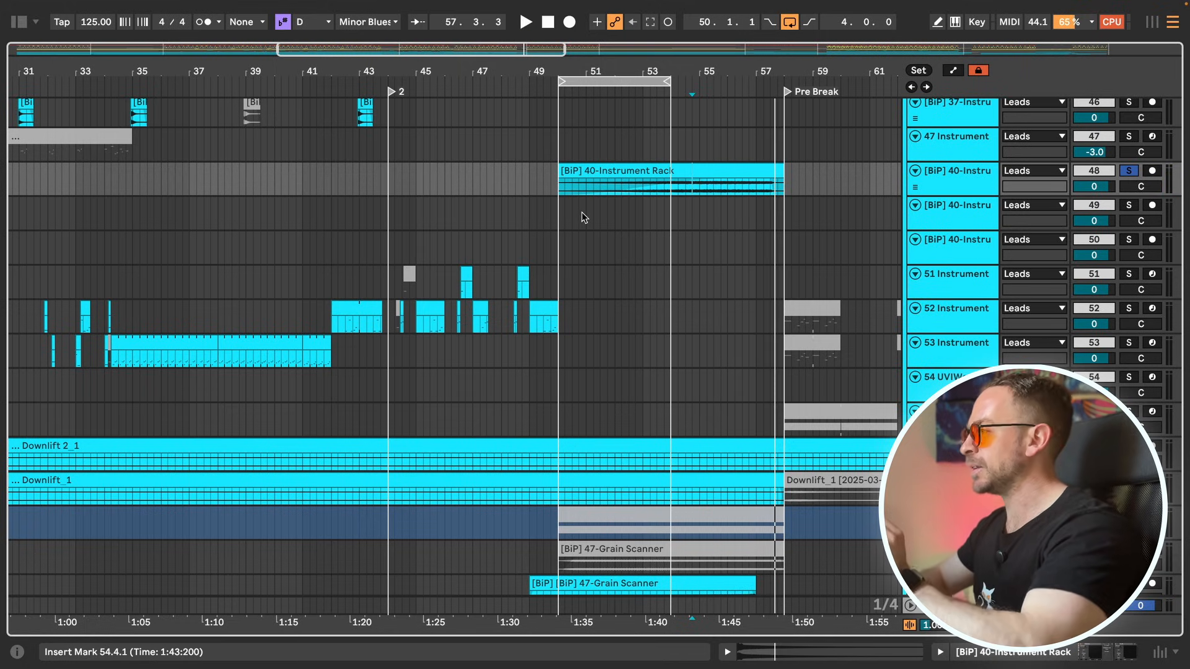
Open the one-bar MIDI clip at the Build-up marker on 47 Instrument and examine its descending notes up close.
scroll(582, 212, "left", 15)
scroll(581, 212, "up", 1)
left_click(277, 164)
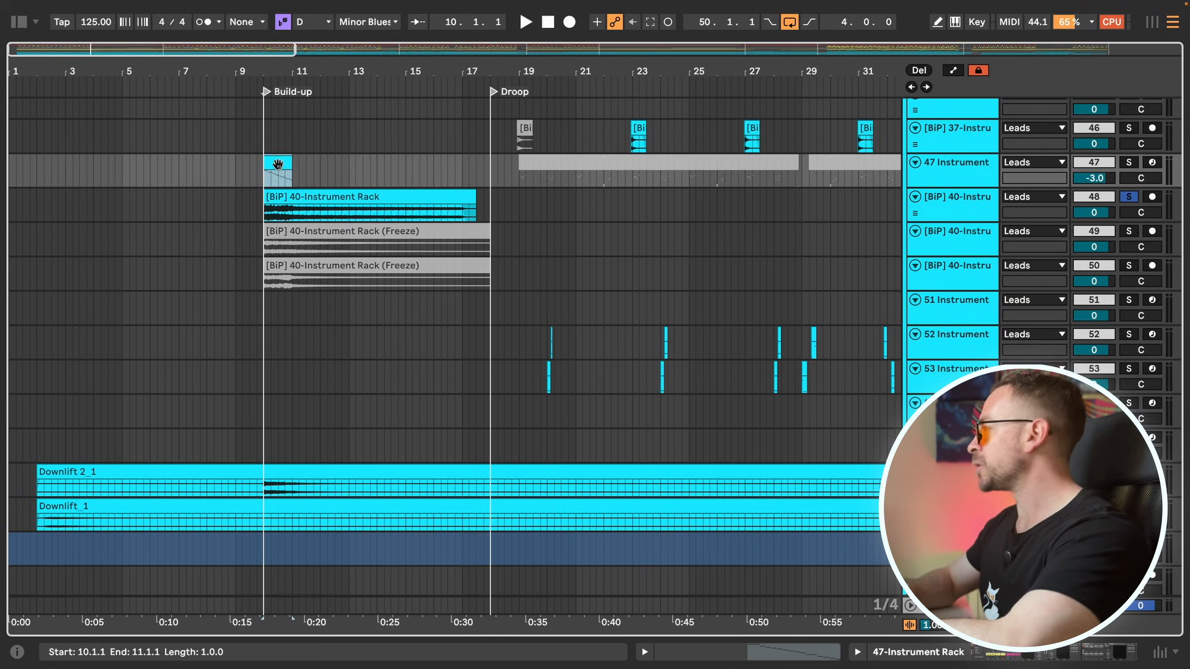
double_click(282, 169)
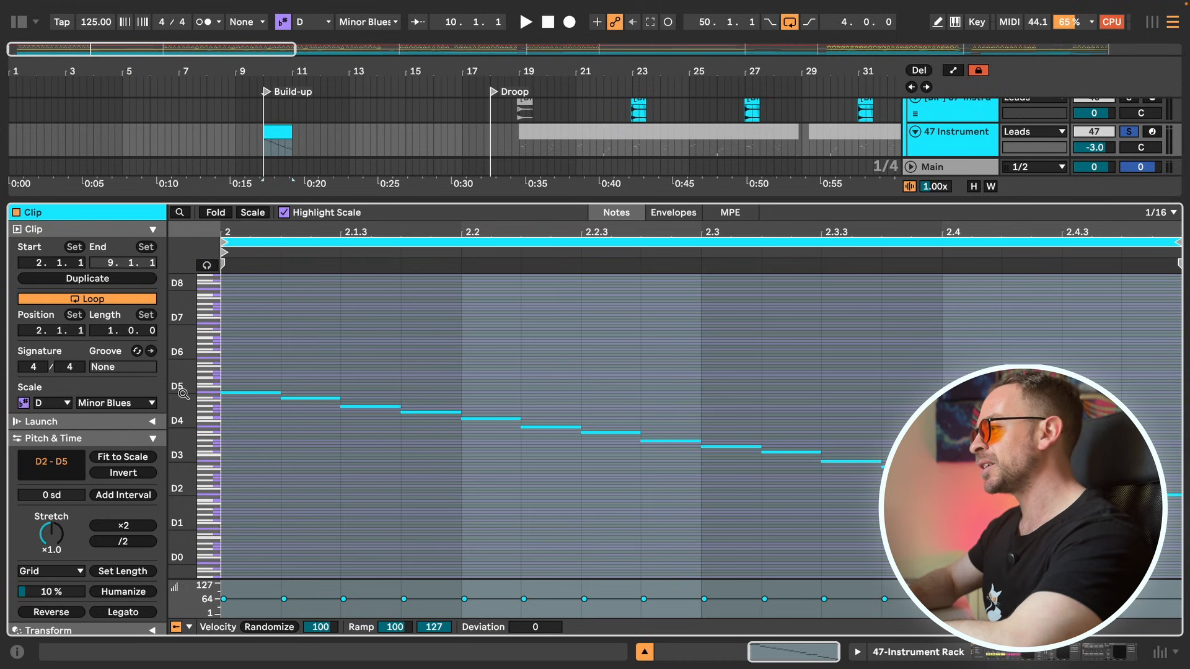
left_click_drag(181, 393, 213, 395)
scroll(337, 430, "down", 5)
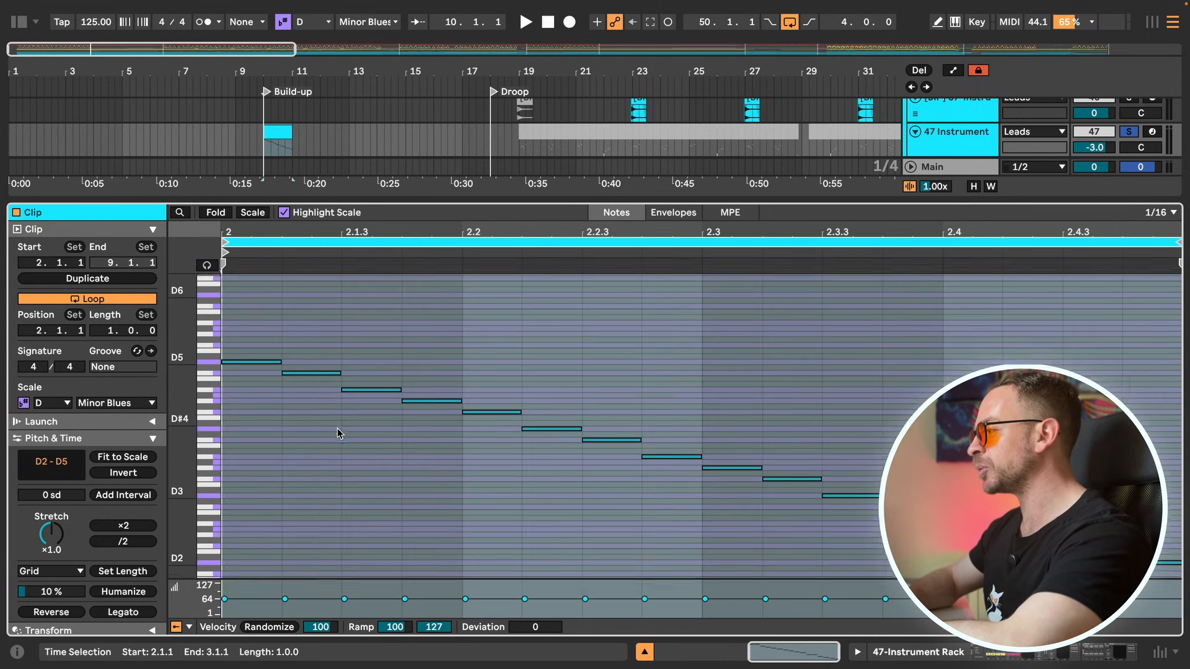
scroll(337, 432, "down", 1)
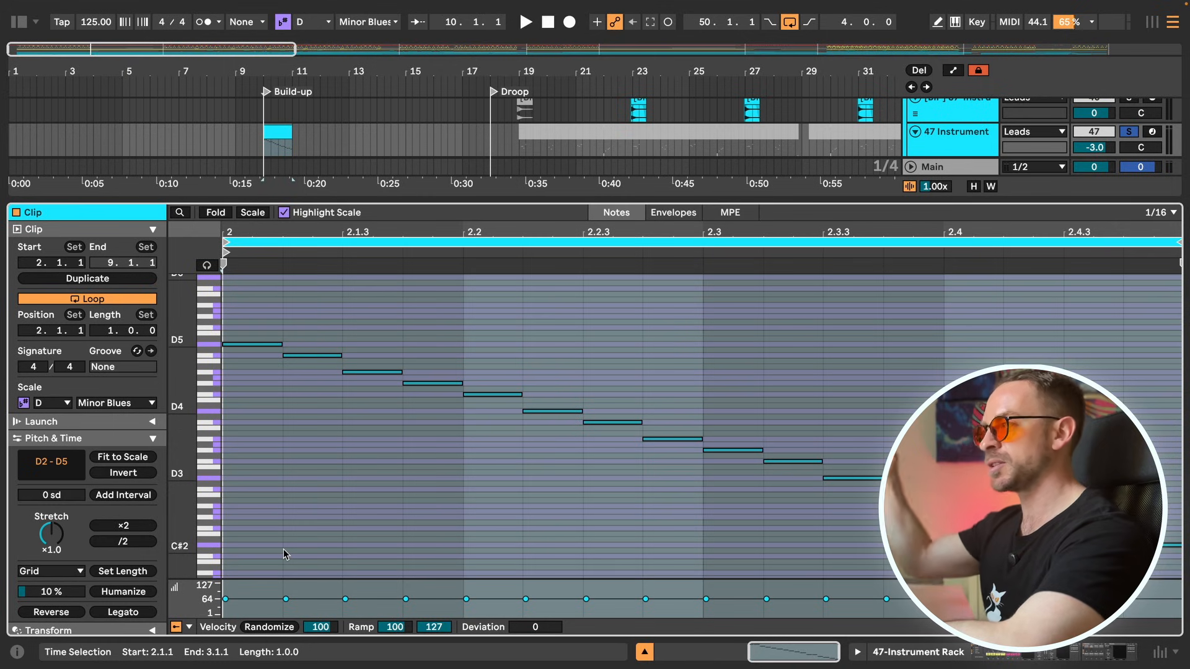
Close the clip's note view and play the soloed 47 Instrument from the Build-up at bar 10.
key("super+alt+l")
key("space")
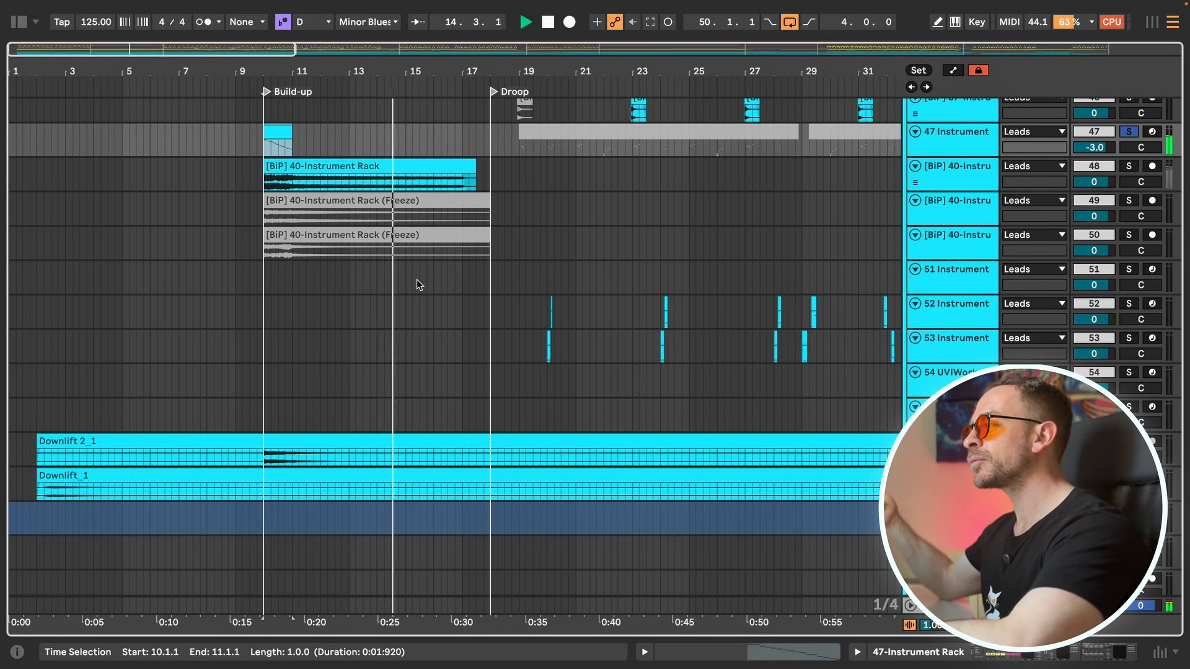
key("space")
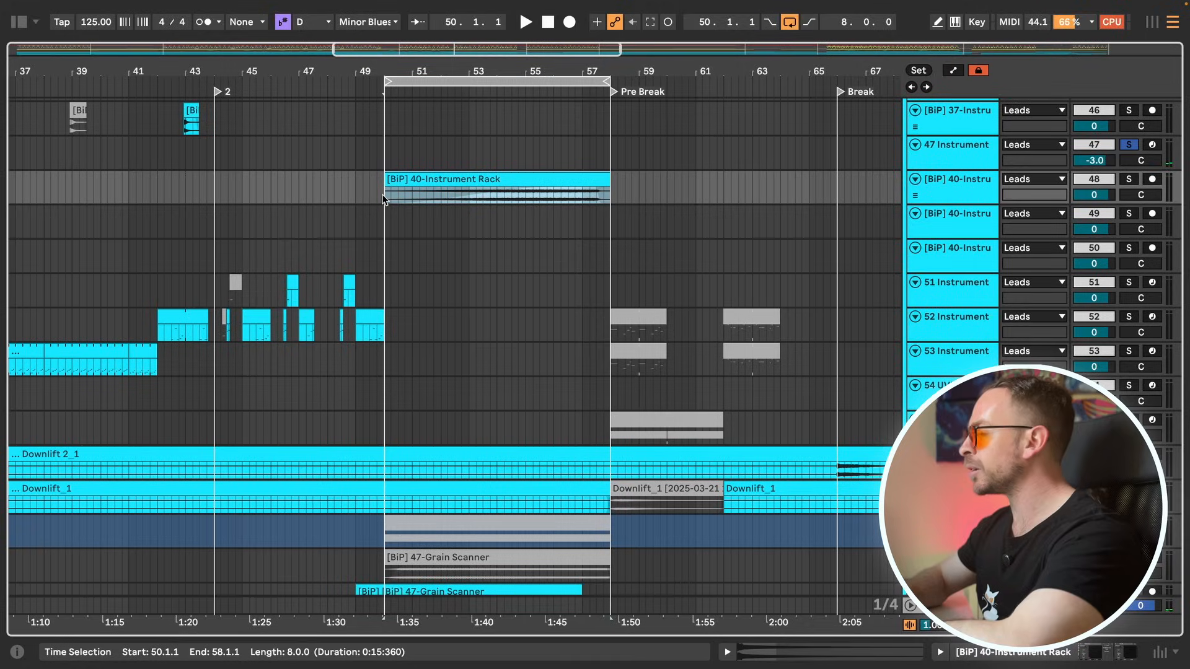
Show the devices on the [BiP] 40-Instrument Rack track at bars 50 to 58 and review Filterverse's Decimate filter settings.
left_click_drag(382, 199, 500, 198)
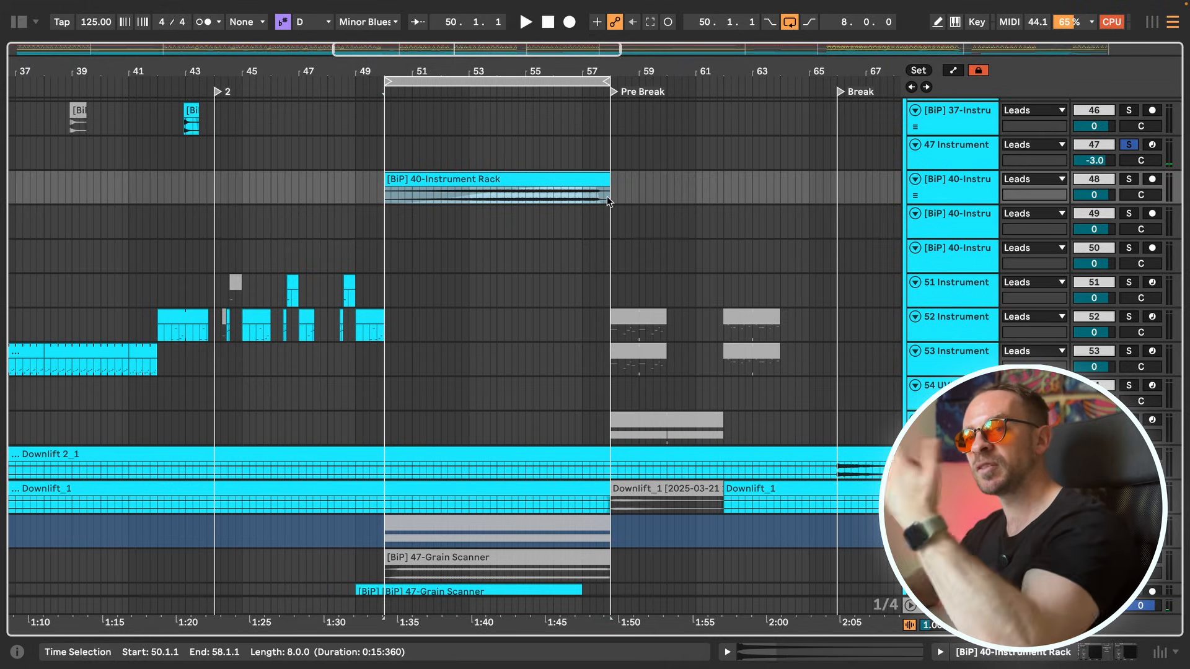
double_click(987, 196)
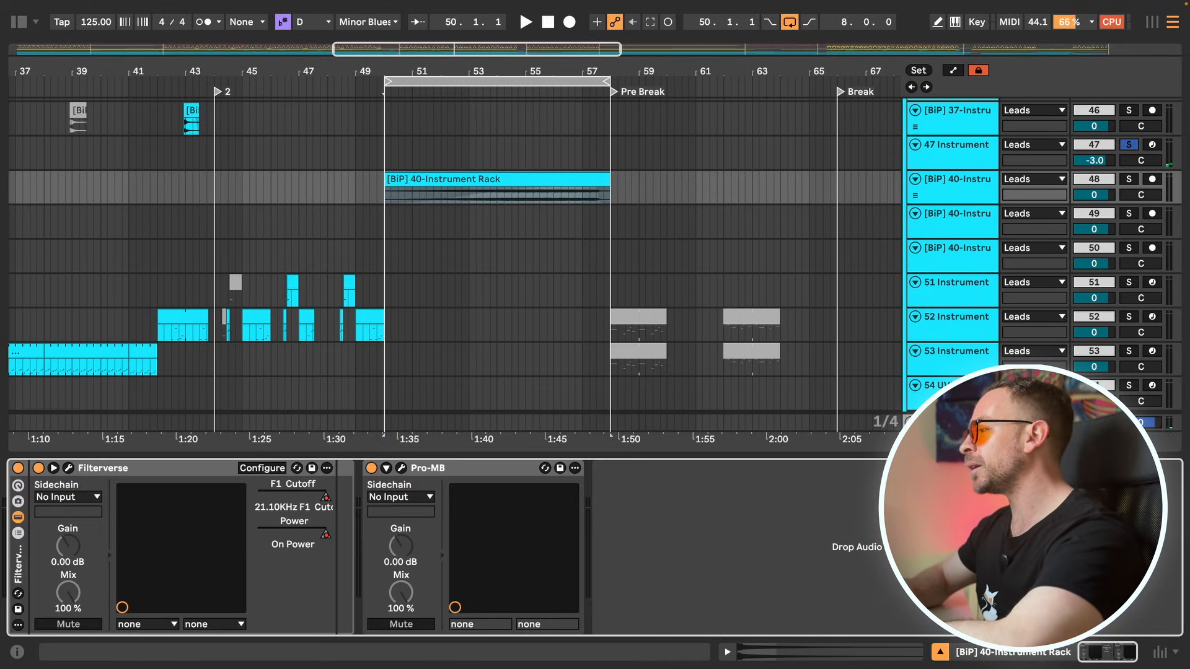
left_click(69, 469)
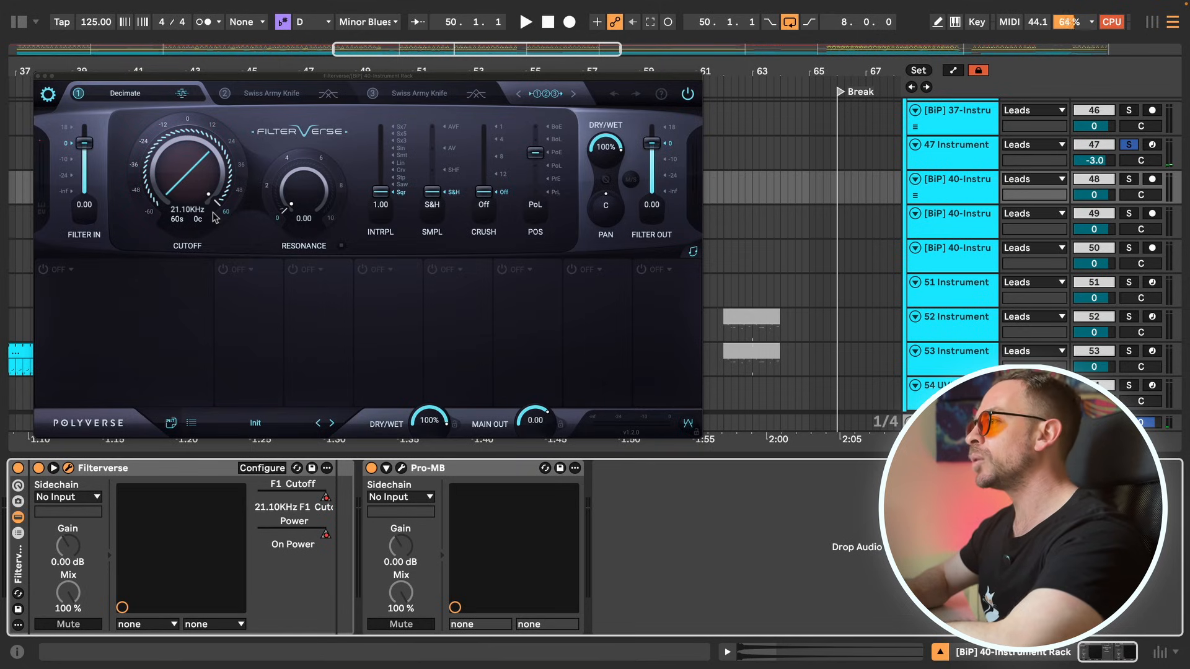
left_click(37, 77)
Find Redux in the browser, add it after Pro-MB on the [BiP] 40-Instrument Rack track, and try a lower Rate during playback.
left_click(21, 22)
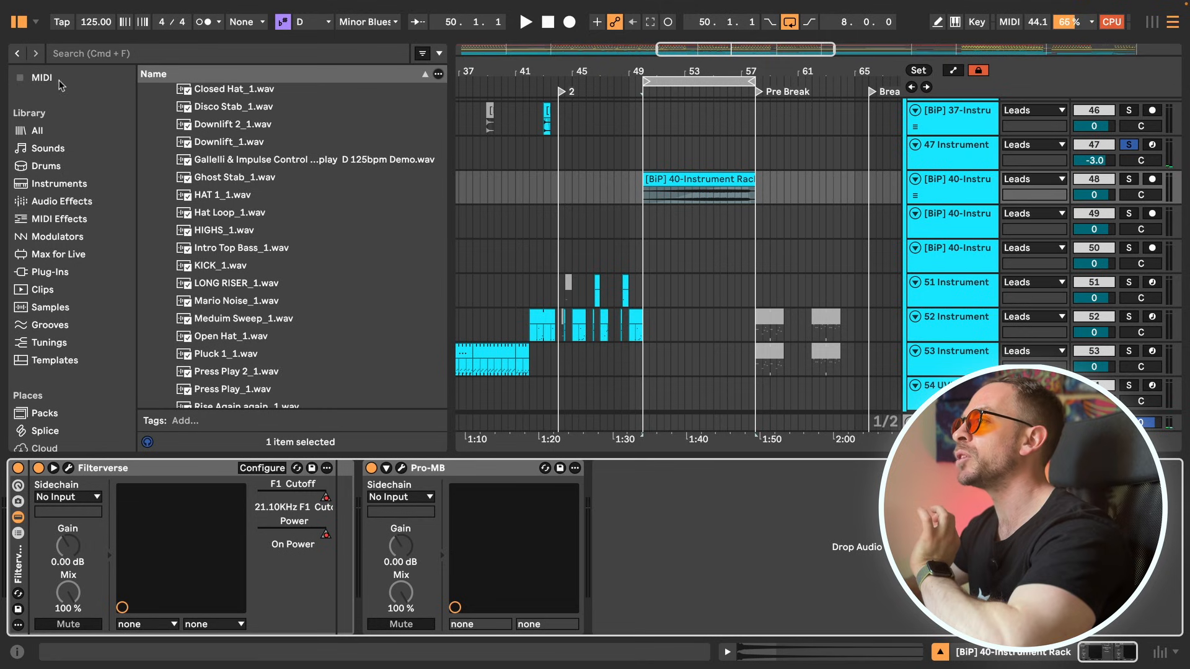
left_click(113, 56)
type("redux")
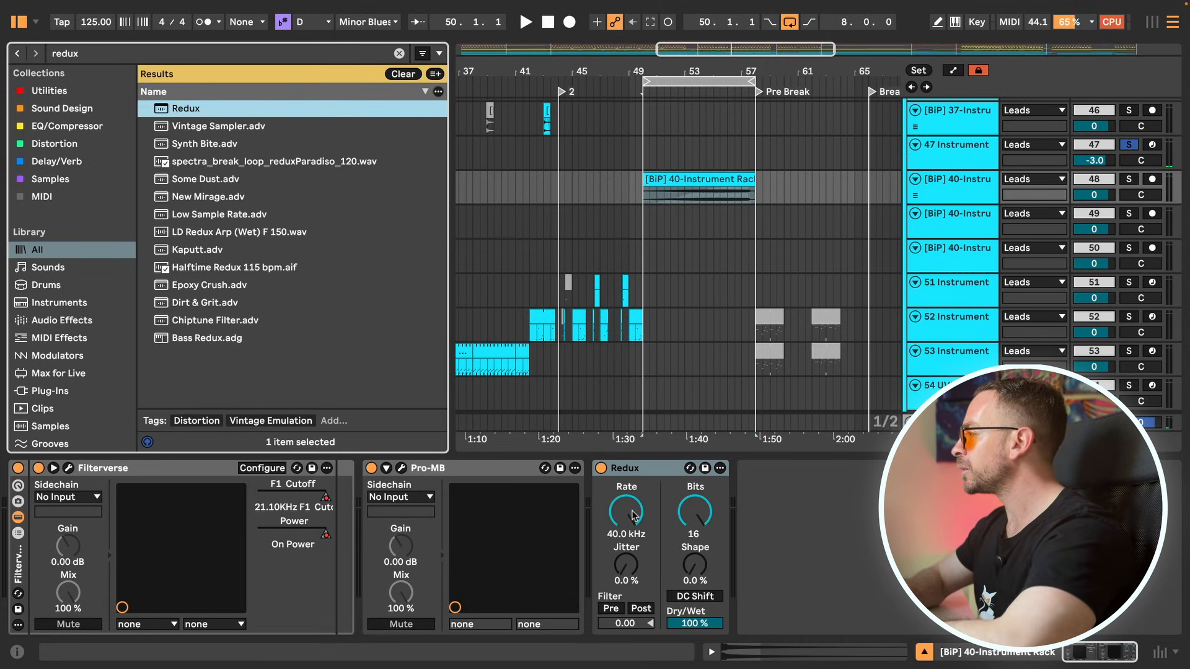
key("ctrl+alt+b")
left_click_drag(633, 513, 633, 526)
key("space")
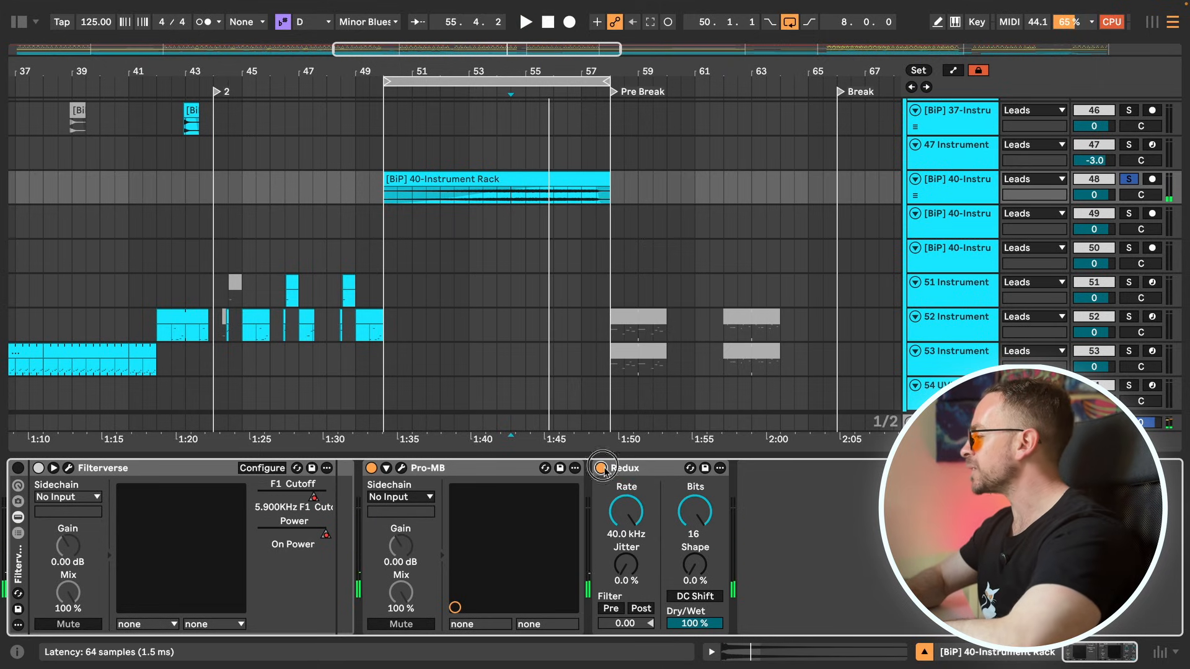
Delete Redux from the lead track and switch the Filterverse rack back on.
key("Delete")
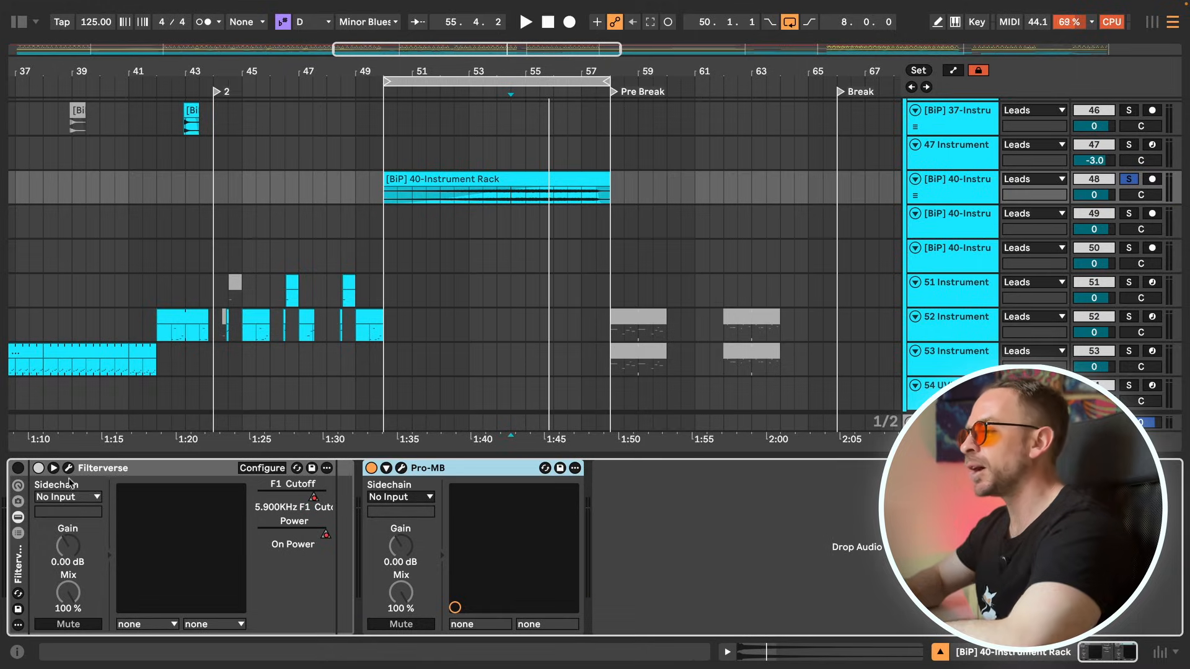
left_click(19, 470)
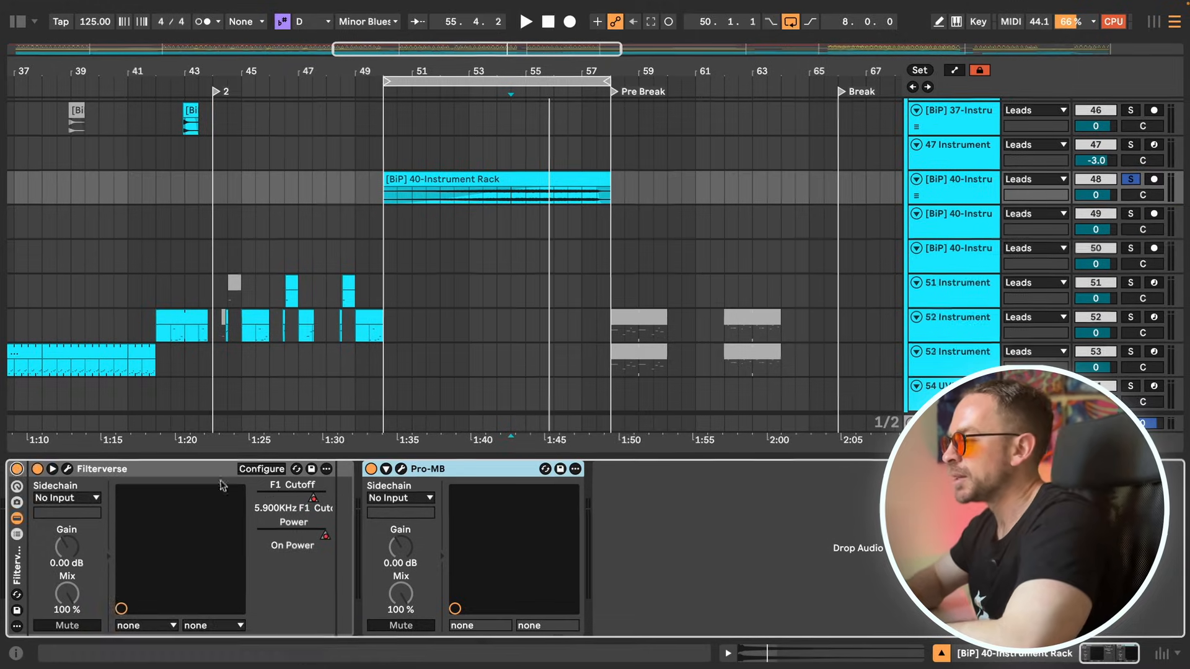
Show the F1 Cutoff automation on the [BiP] 40-Instrument Rack clip and play it from bar 54.
key("a")
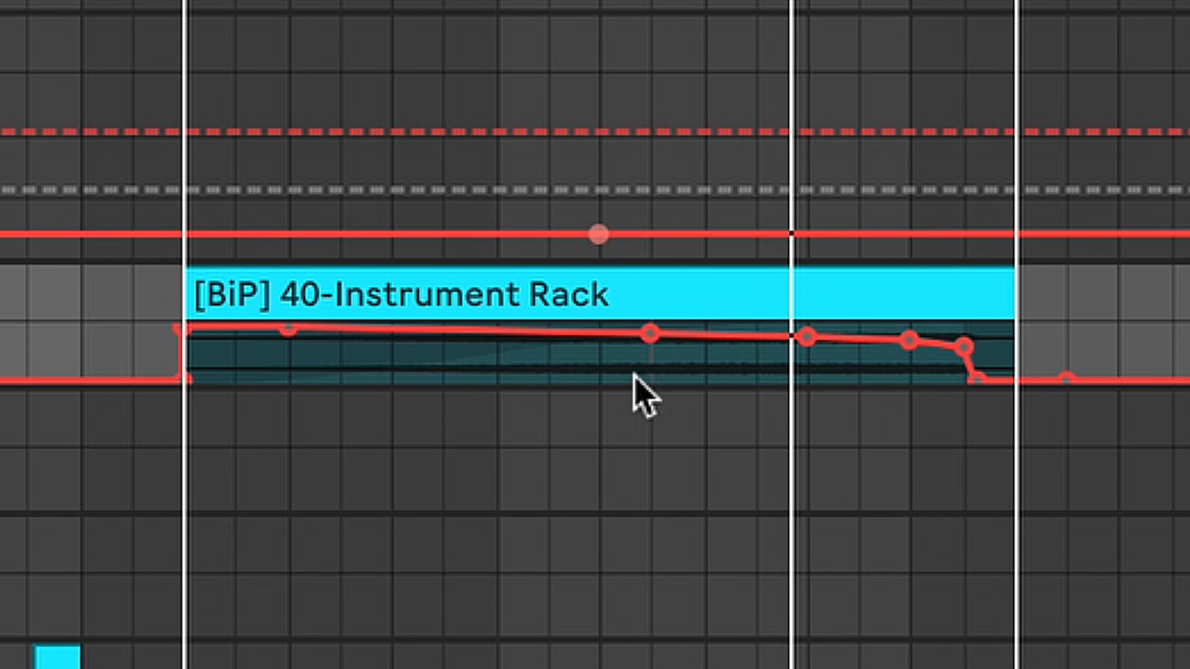
left_click(611, 373)
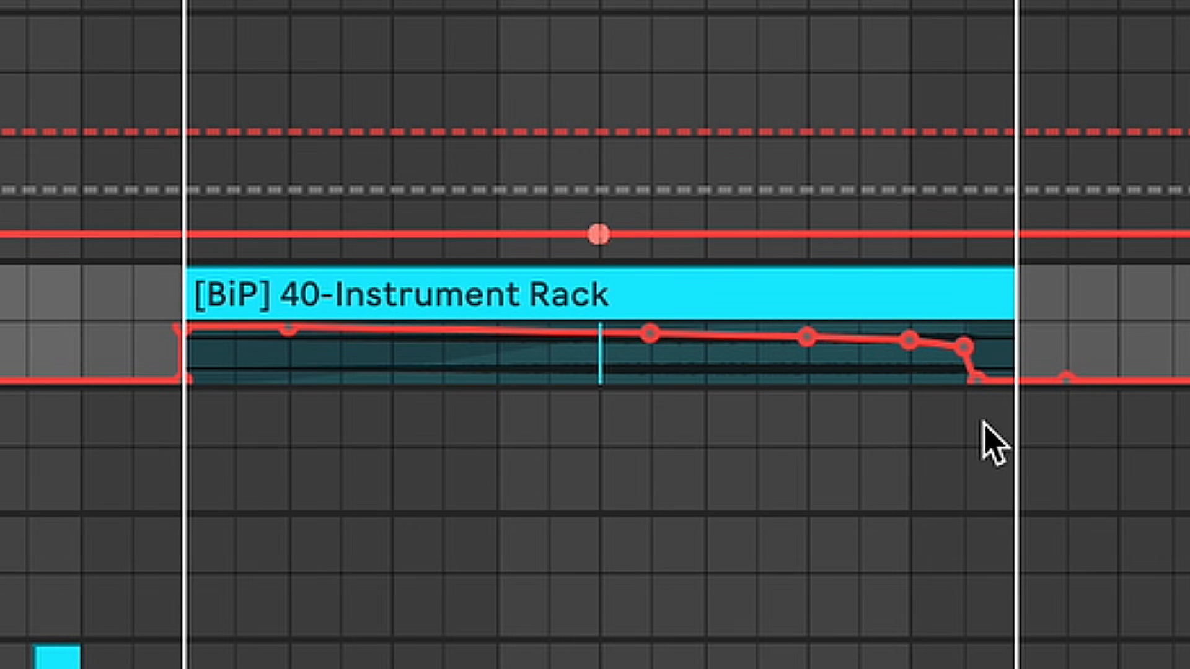
key("space")
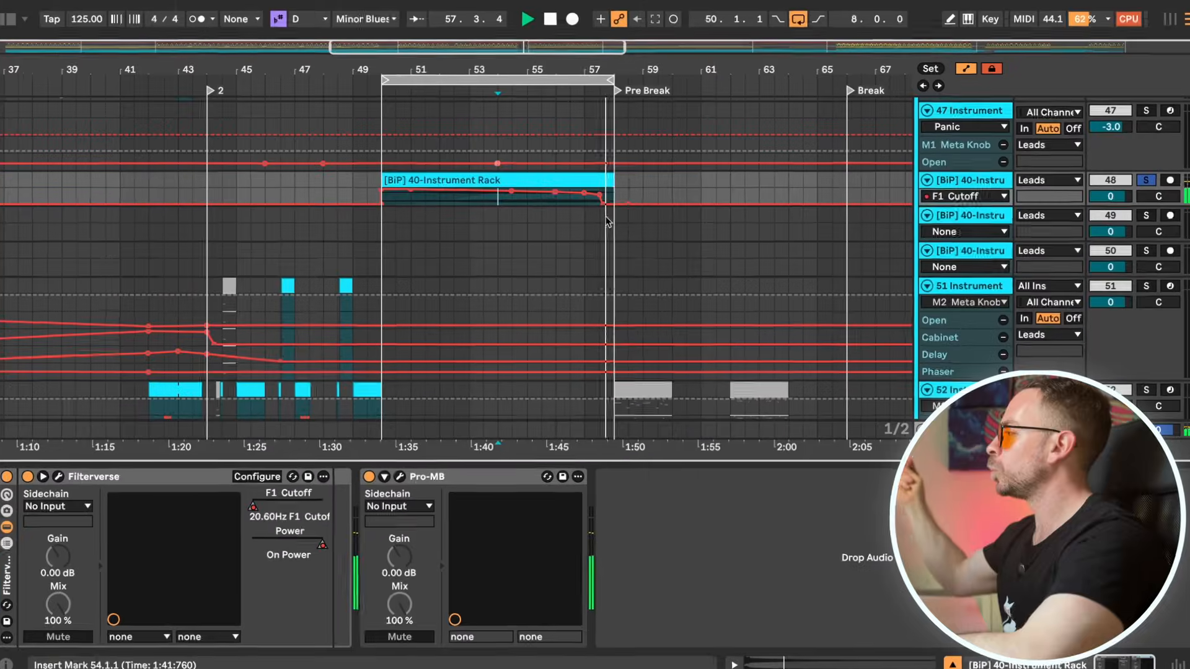
key("space")
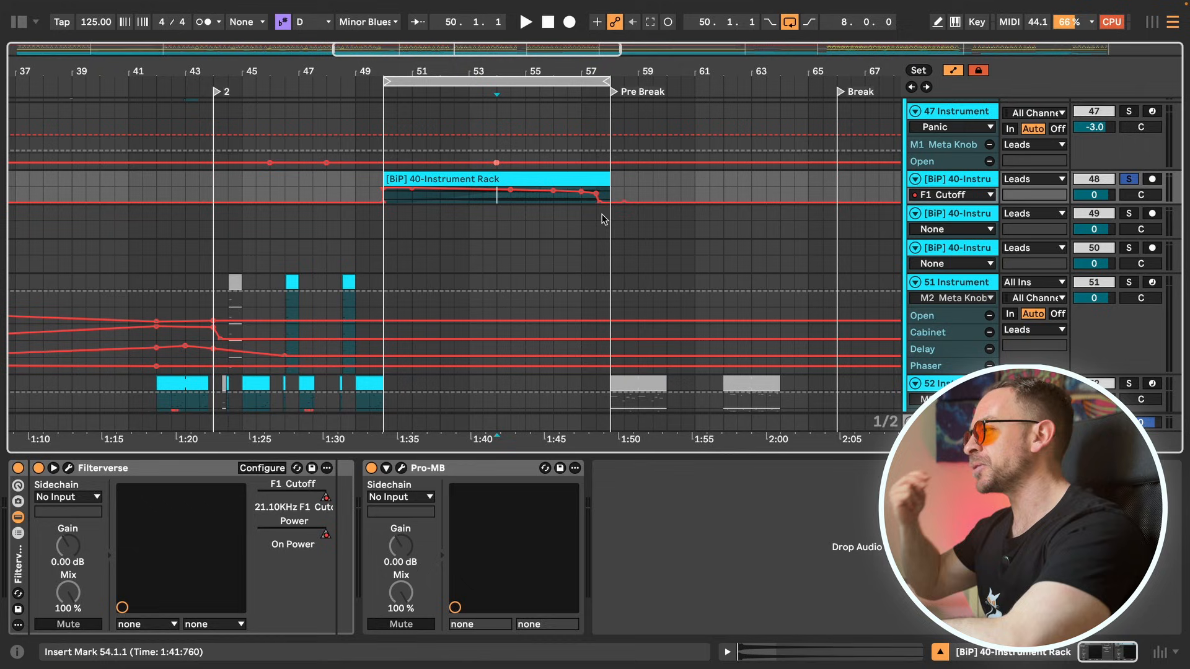
Unsolo the [BiP] 40-Instrument Rack track, turn off the loop, and play from bar 55 into the Pre Break with the full mix.
key("s")
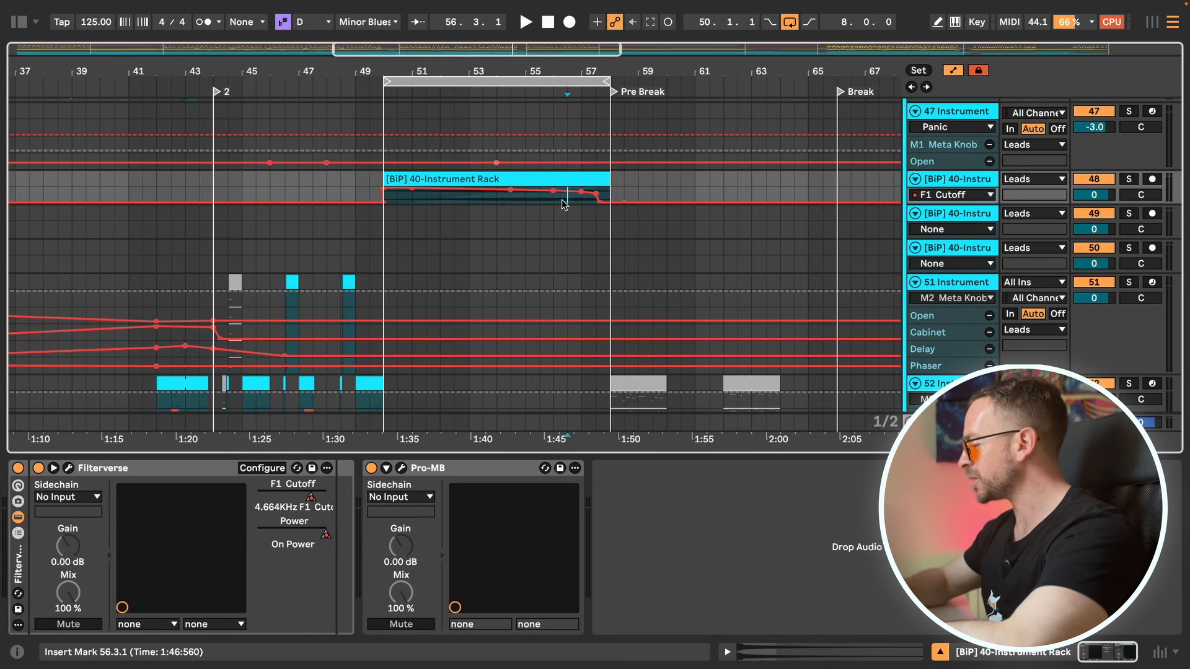
left_click(532, 199)
key("ctrl+l")
key("space")
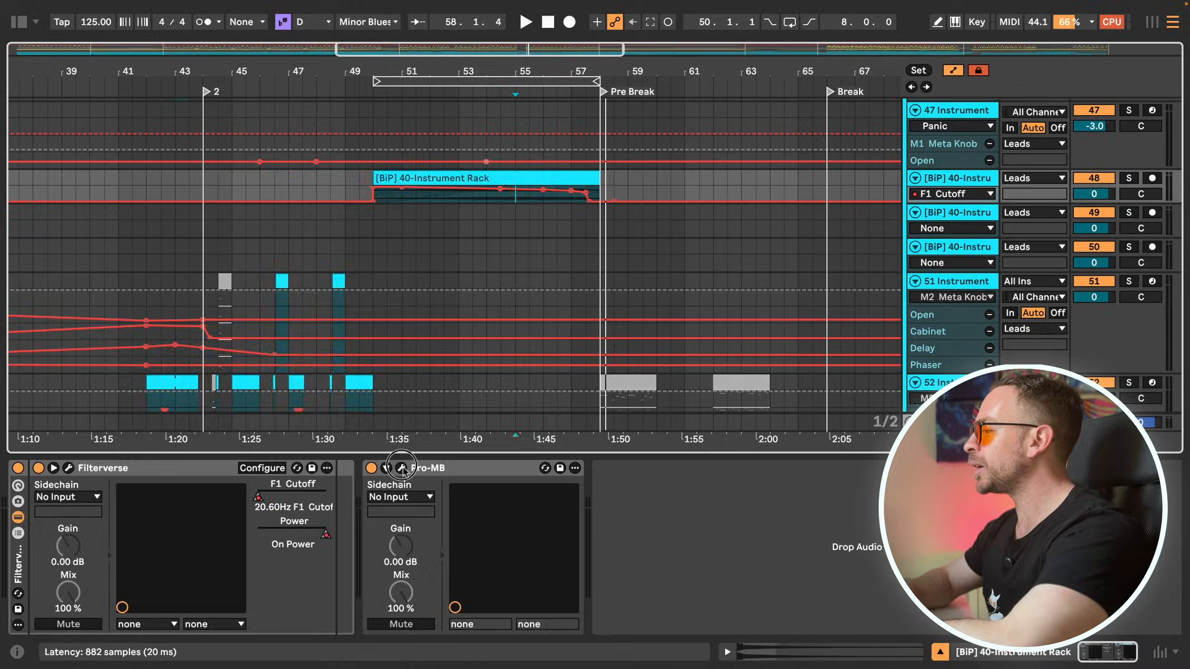
Open Pro-MB on the [BiP] 40-Instrument Rack track to review its settings.
left_click(401, 468)
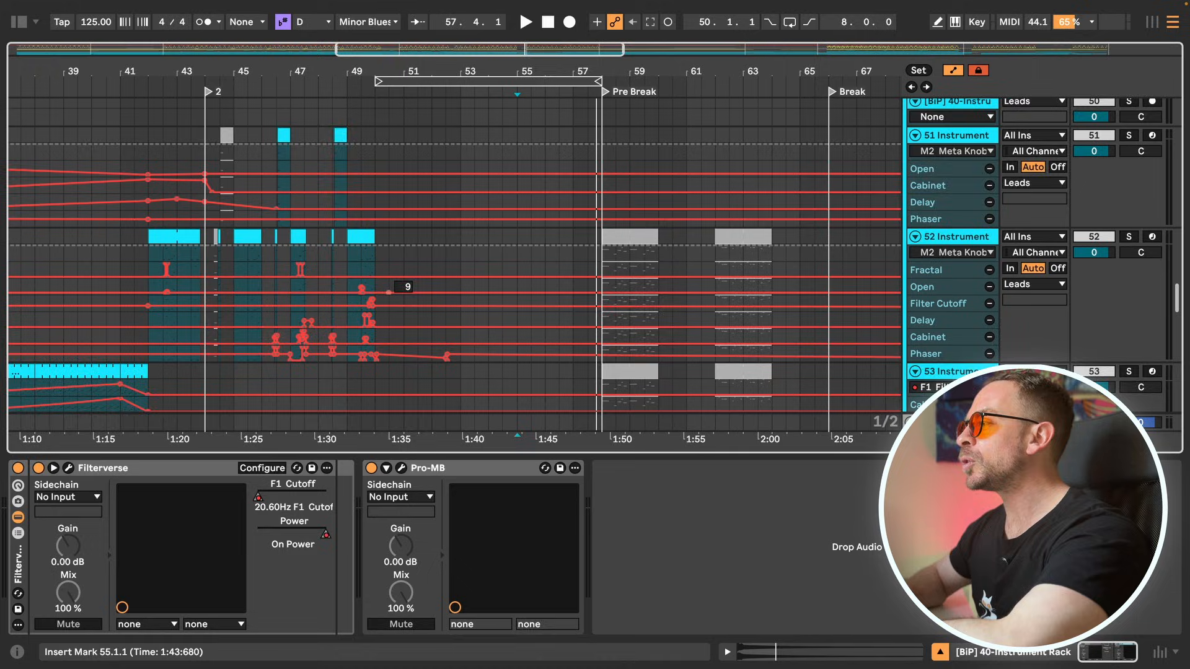
Hide the device view and solo the Leads group.
scroll(392, 299, "up", 3)
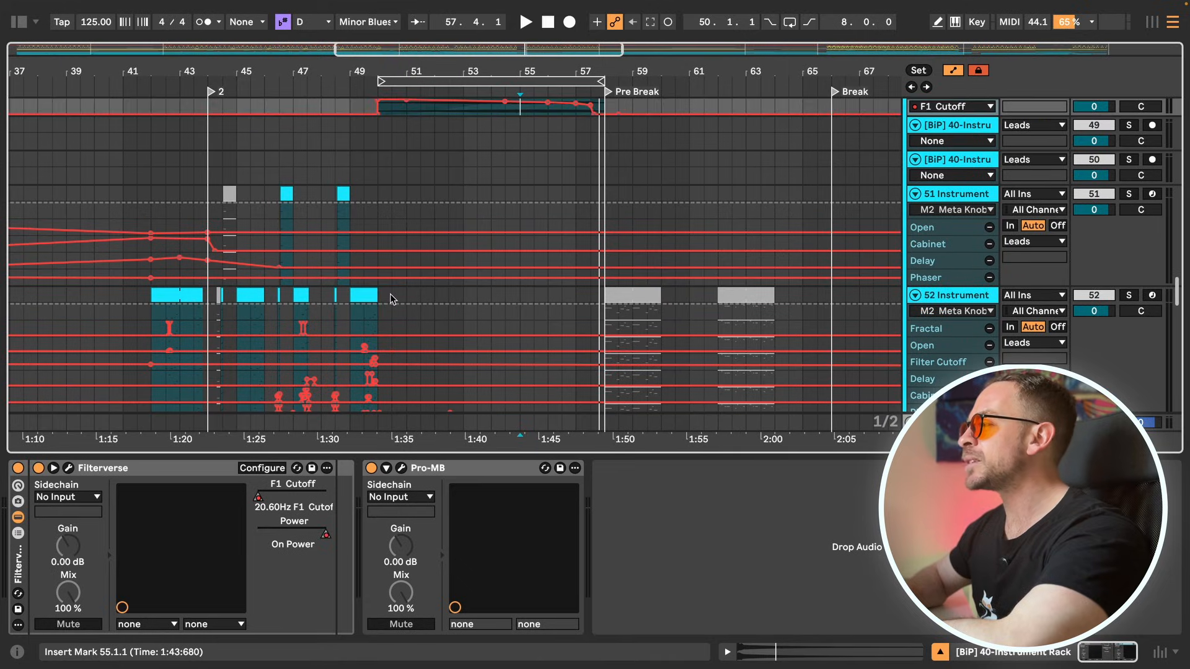
key("super+alt+l")
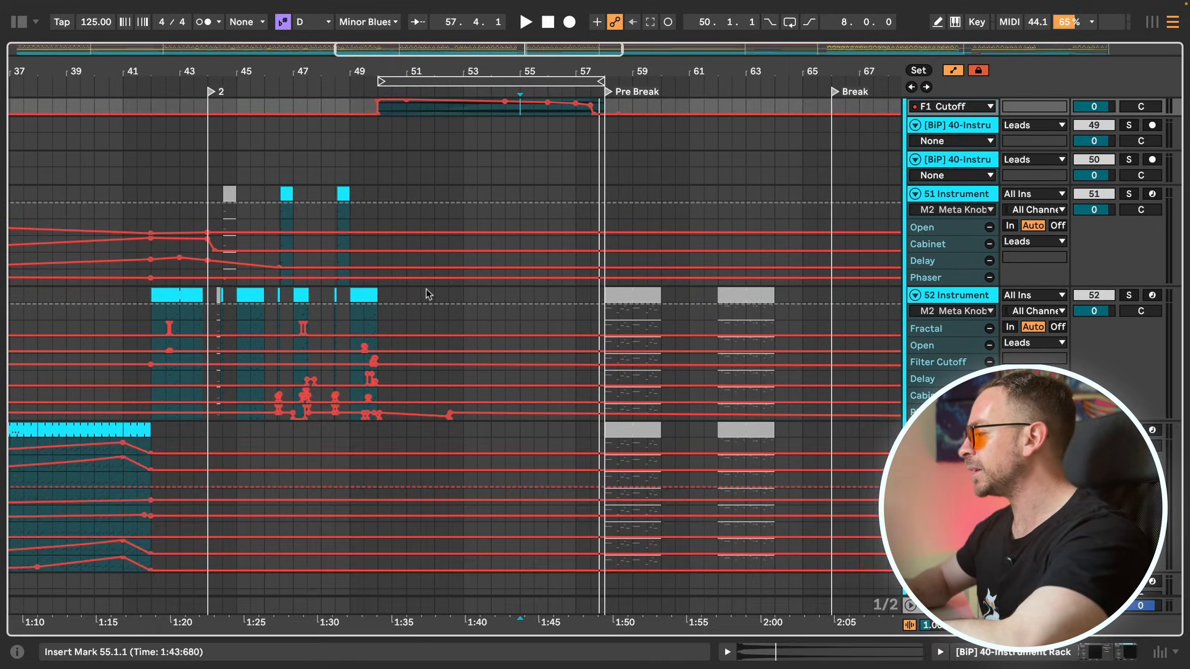
scroll(426, 289, "up", 10)
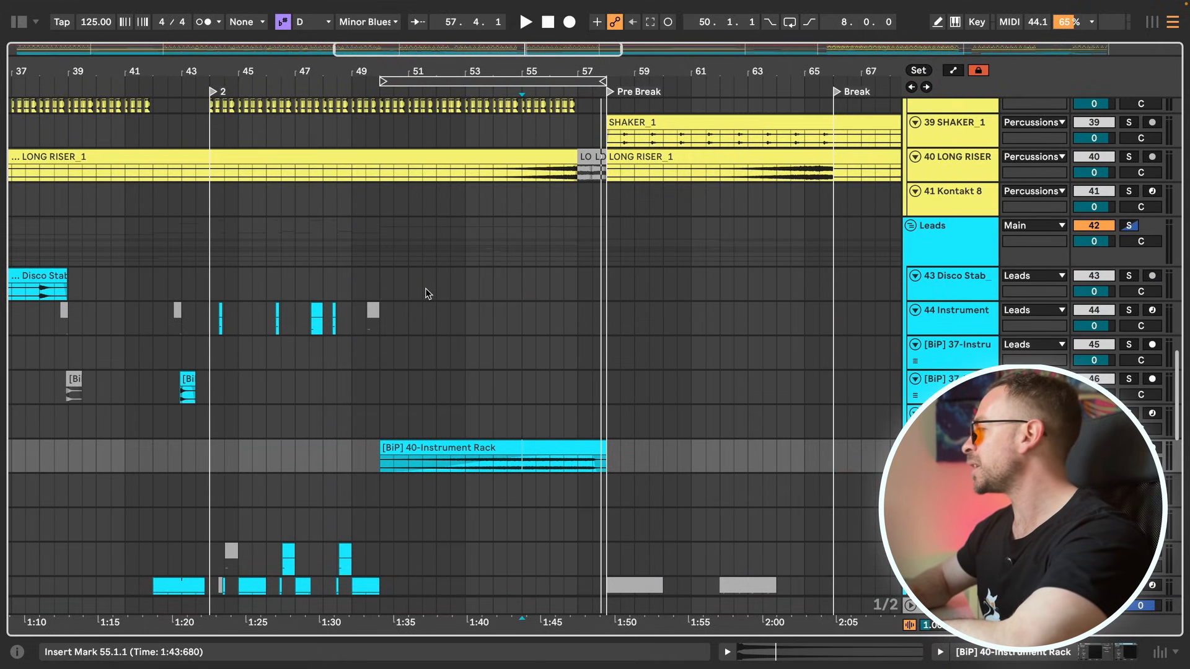
left_click(1128, 227)
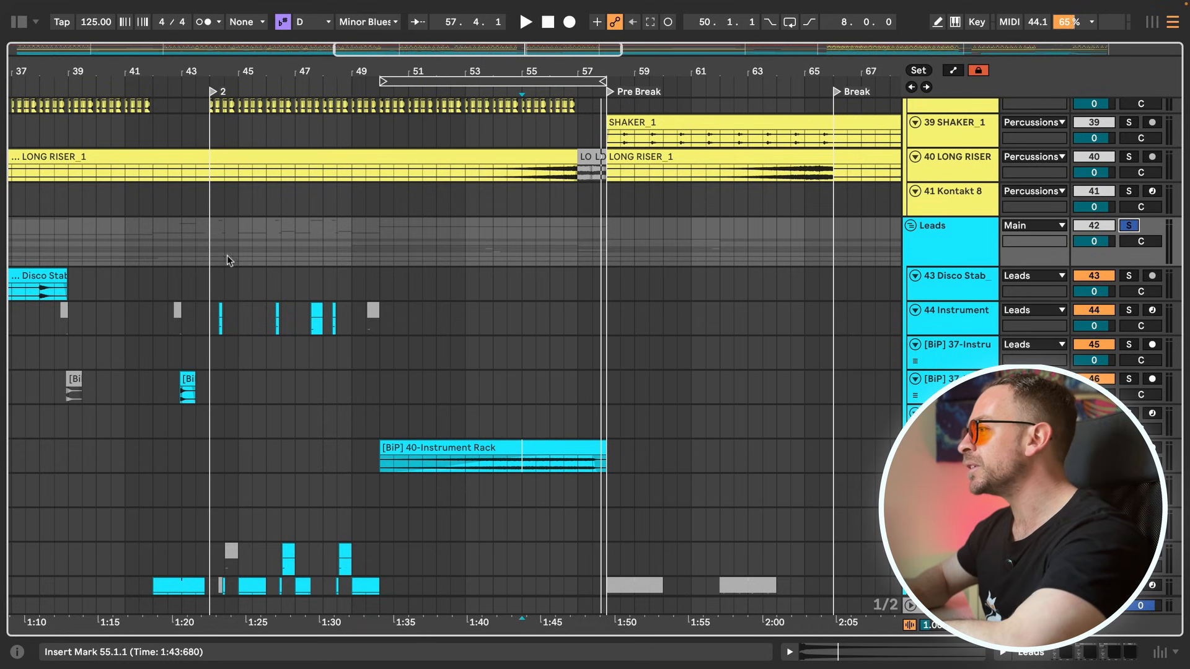
Play the soloed Leads group from bar 44 while looking through its tracks.
left_click(210, 250)
key("space")
scroll(282, 274, "down", 10)
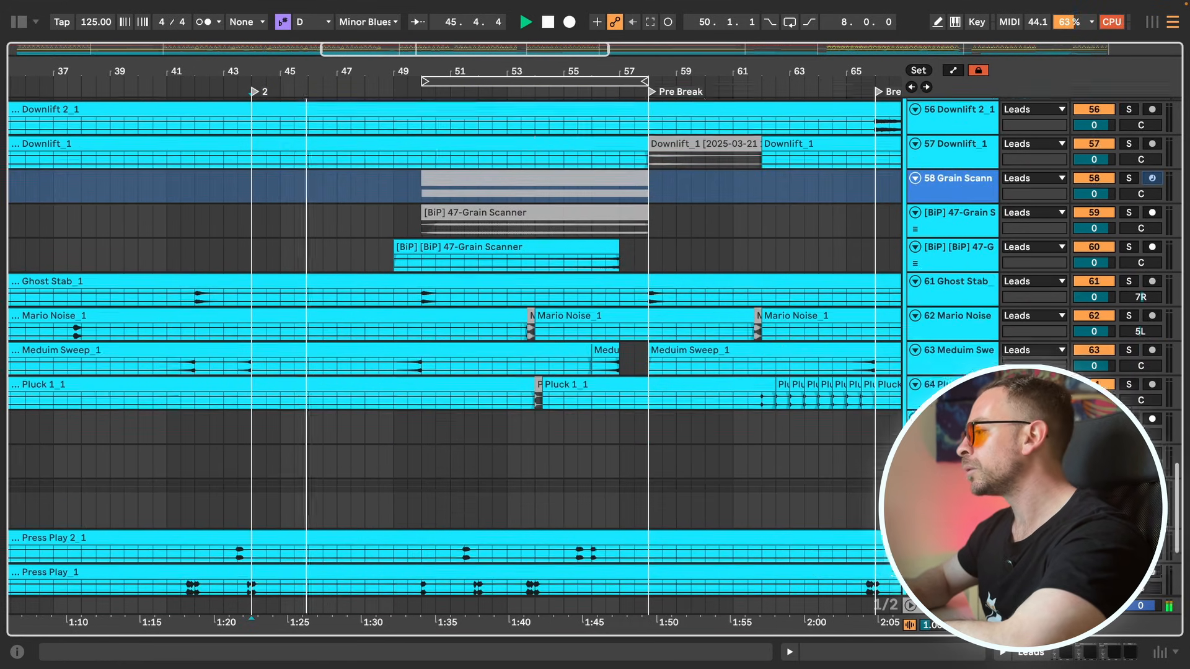
scroll(867, 429, "up", 10)
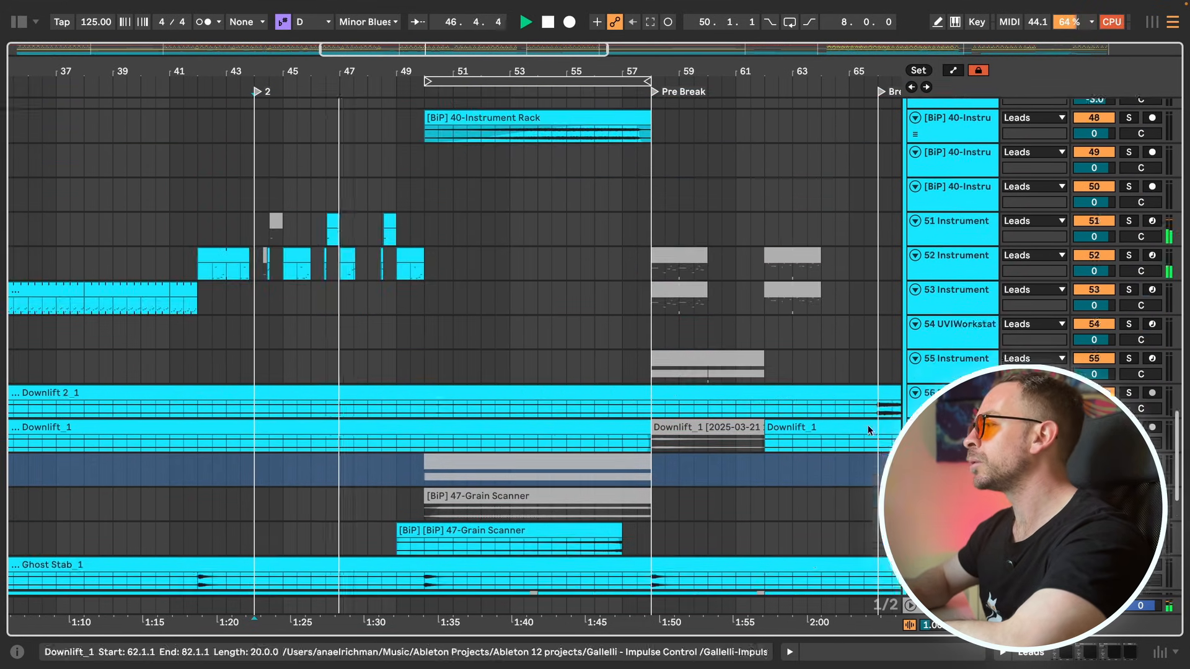
scroll(622, 432, "up", 4)
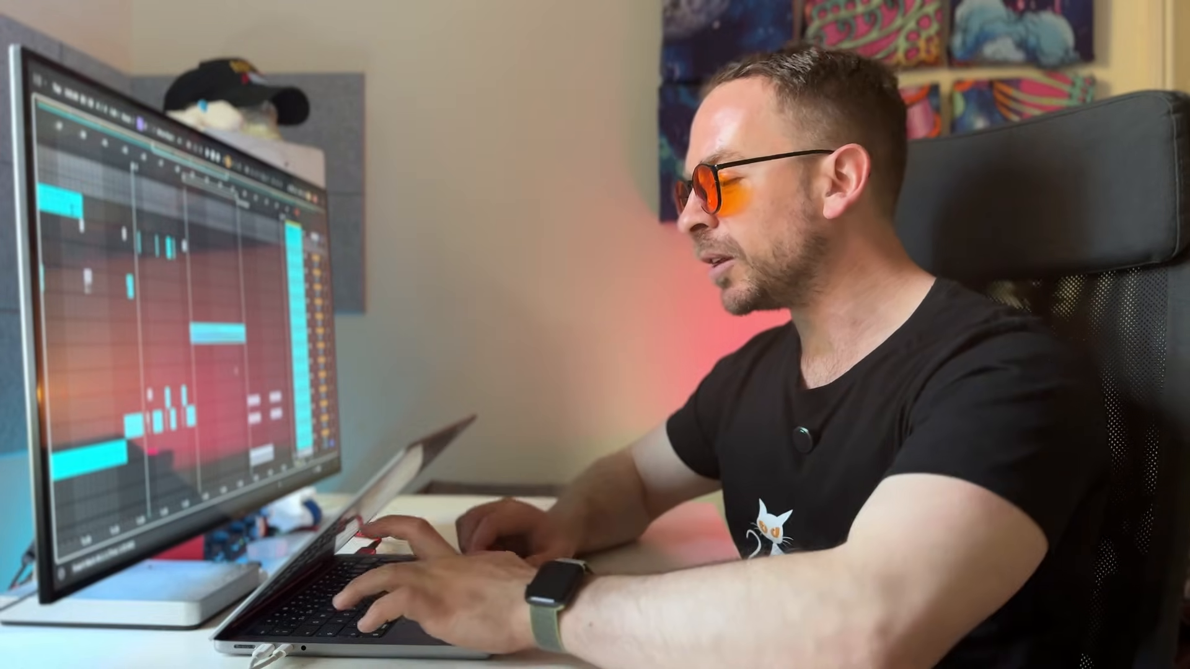
Show the automation lanes and examine the 52 Instrument track's automation between bars 44 and 50.
key("a")
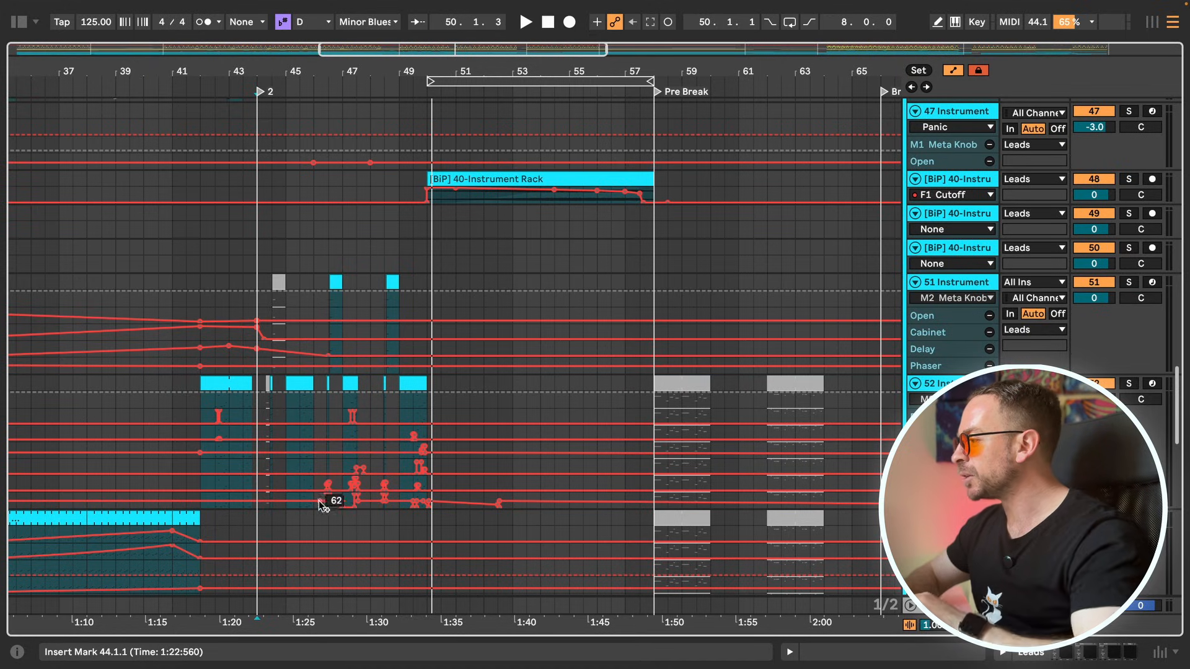
key("plus")
key("plus")
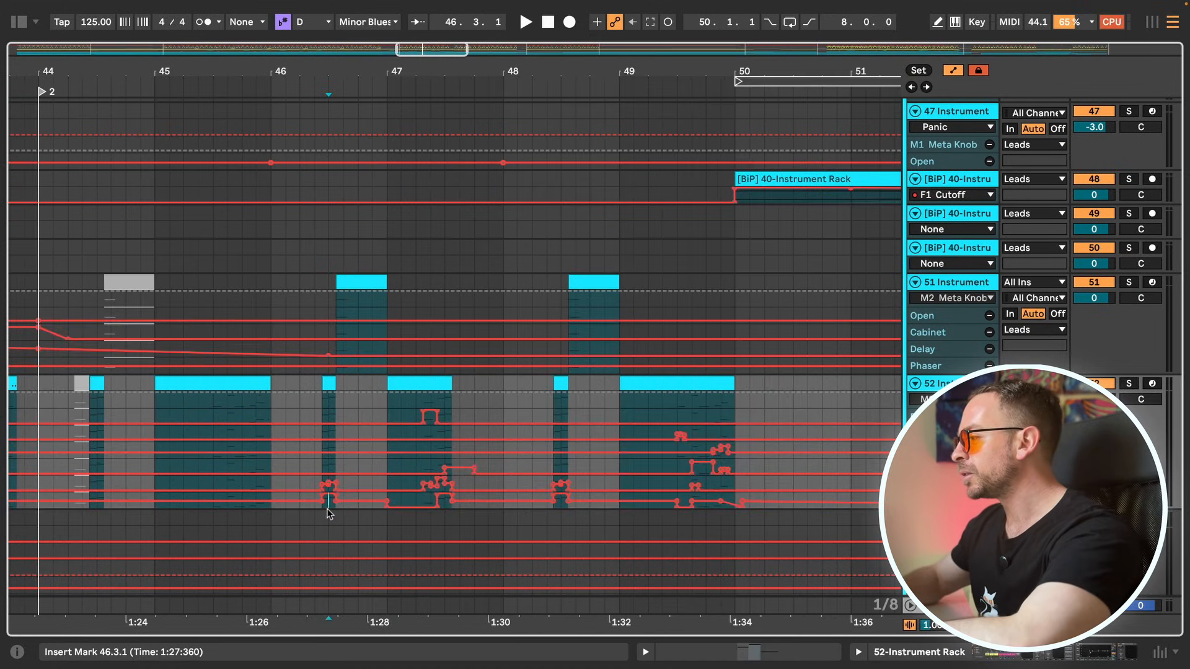
scroll(327, 509, "down", 1)
scroll(326, 509, "right", 1)
left_click_drag(418, 485, 428, 462)
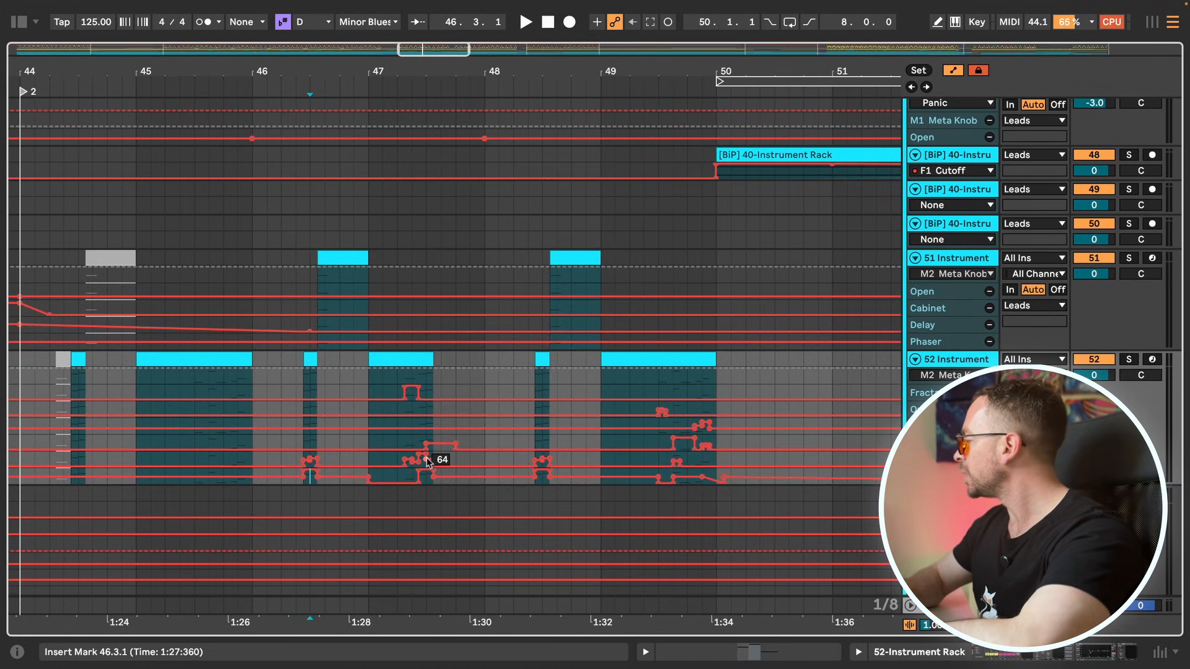
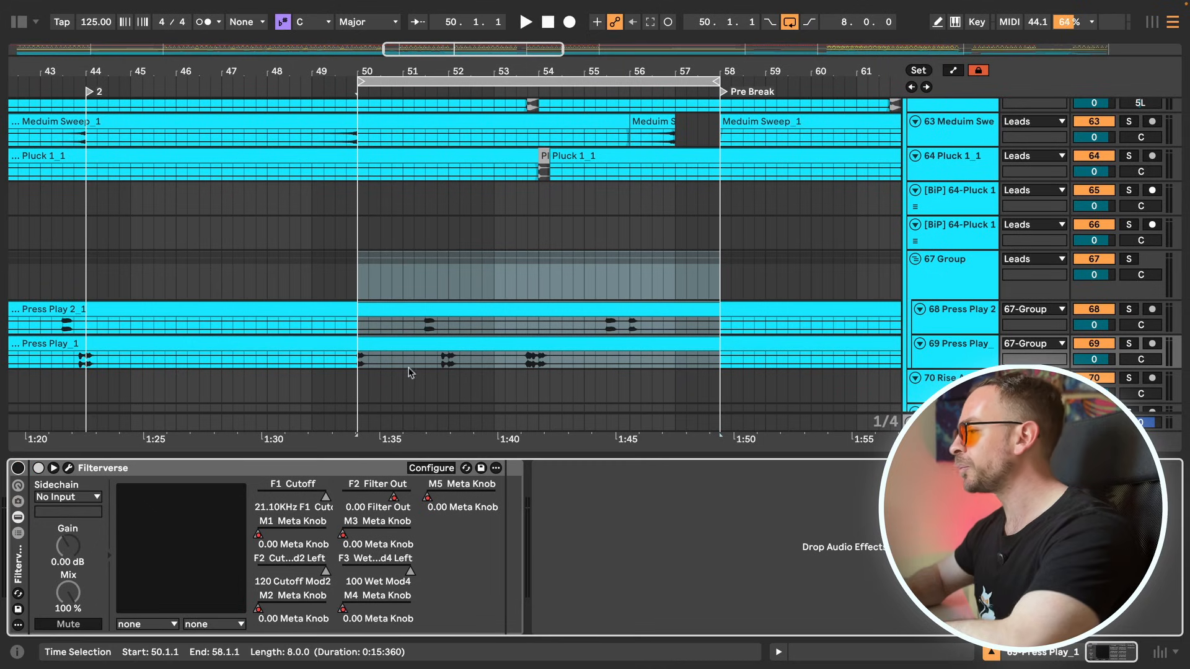
Solo the 67 Group and play its Press Play clips from 51.3.1.
left_click(359, 362)
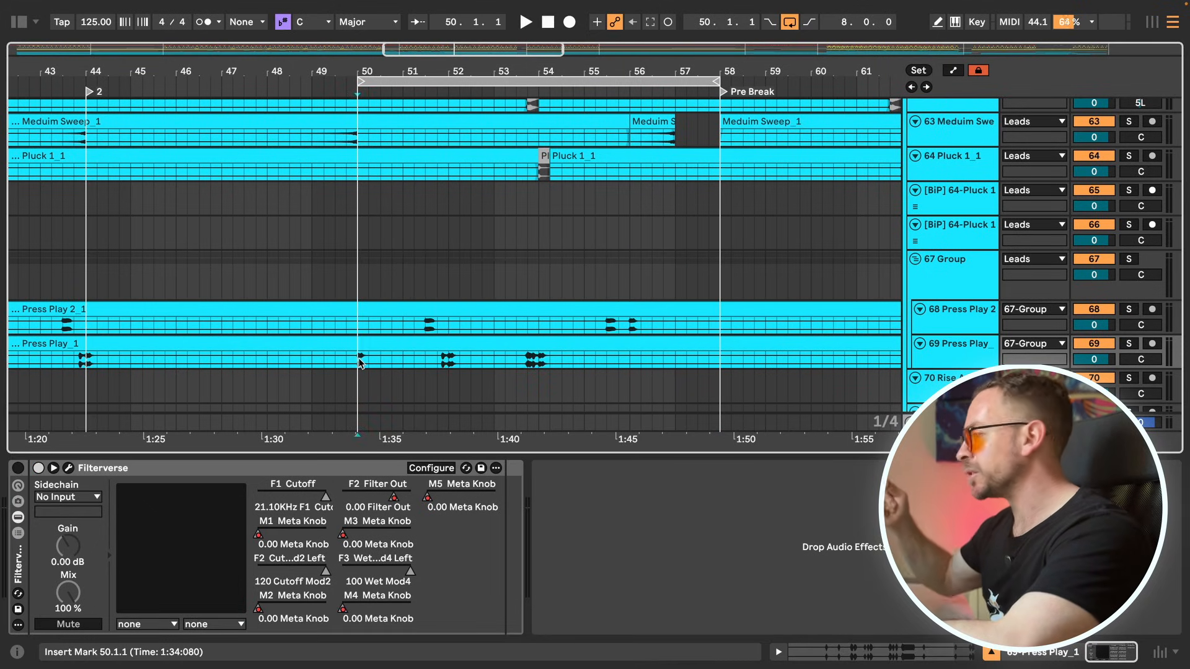
key("s")
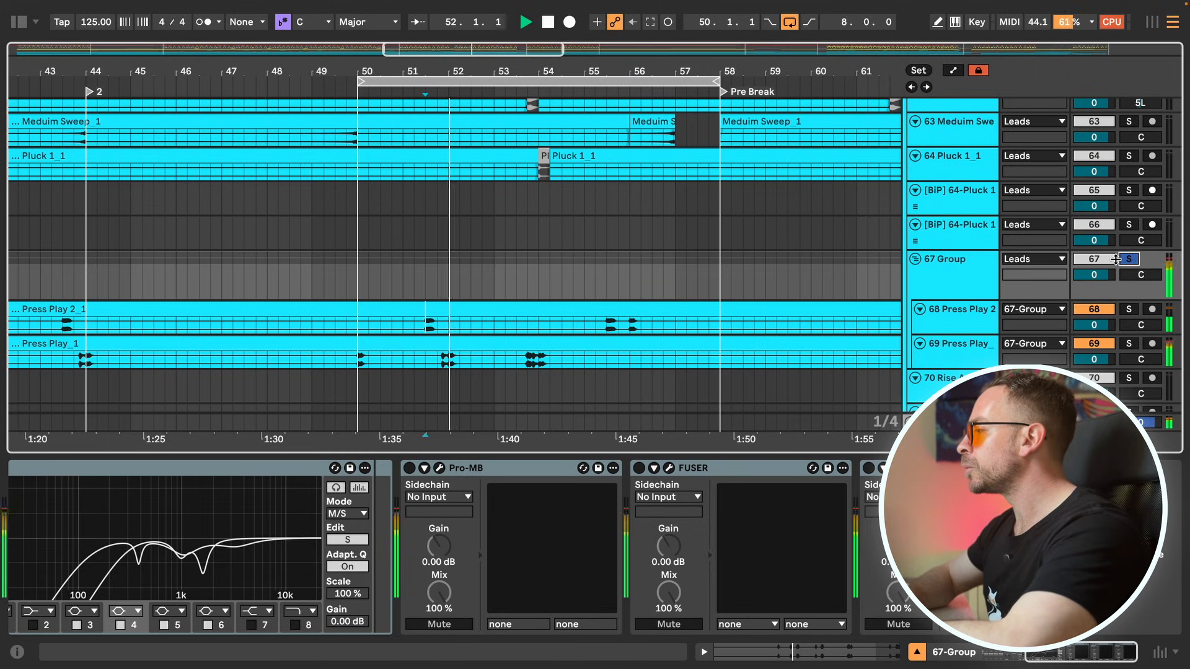
key("space")
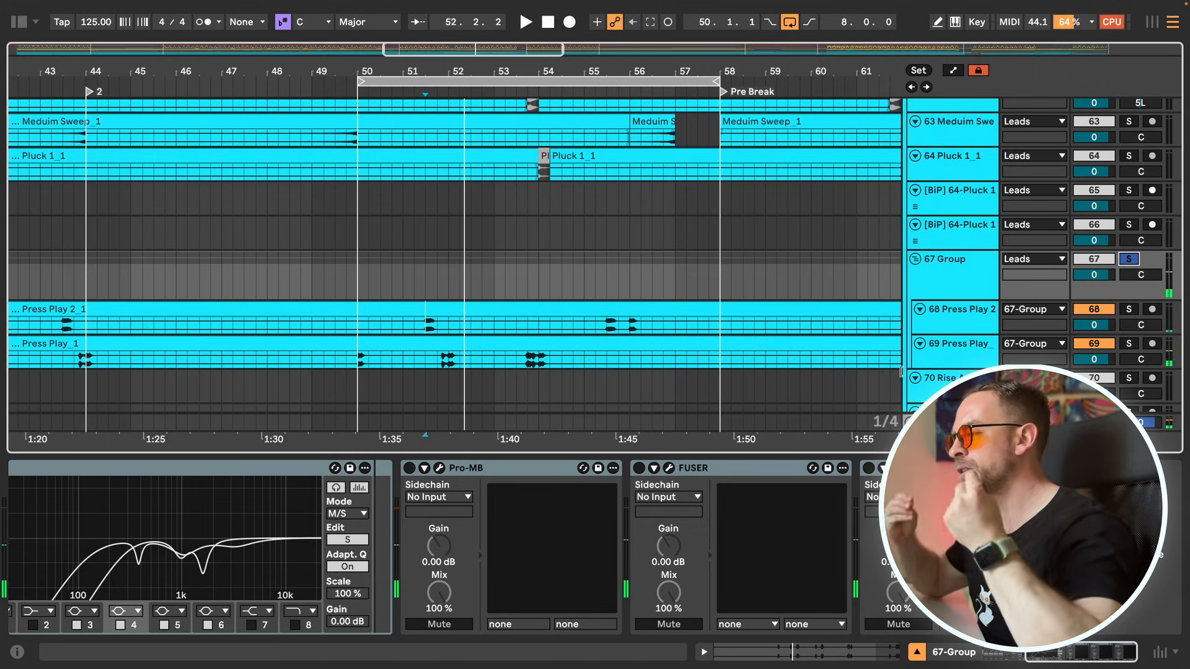
Compare the 67 Group's sound with the Mid Side EQ rack off and on, leaving the rack switched on.
scroll(587, 505, "left", 10)
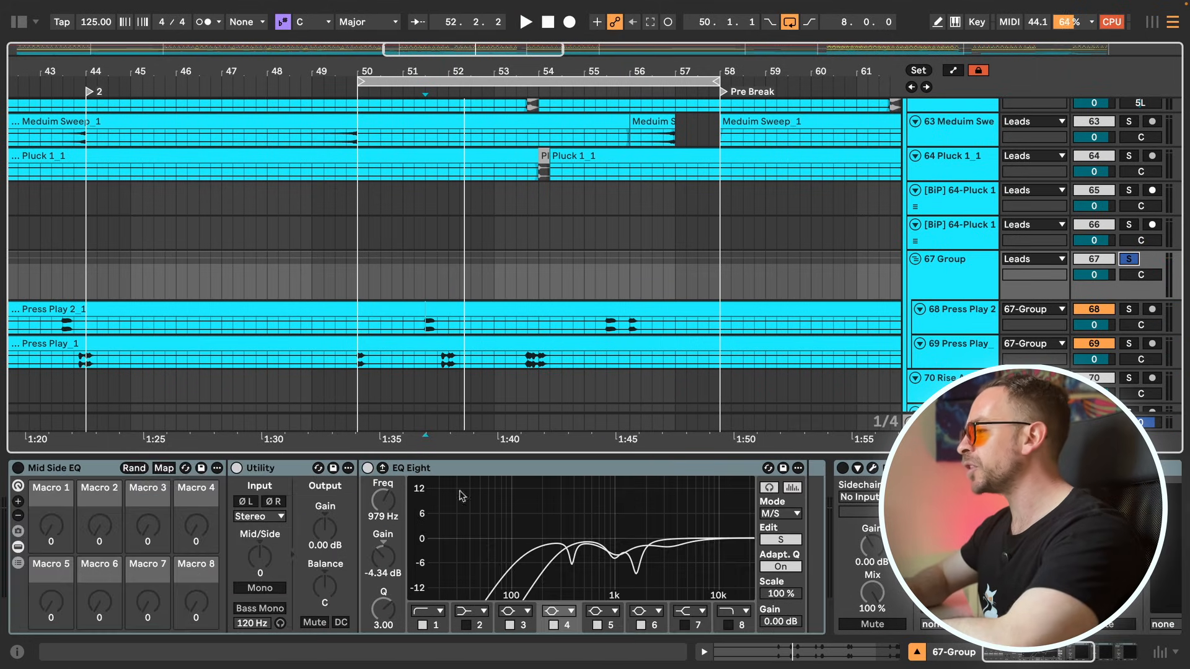
left_click(64, 475)
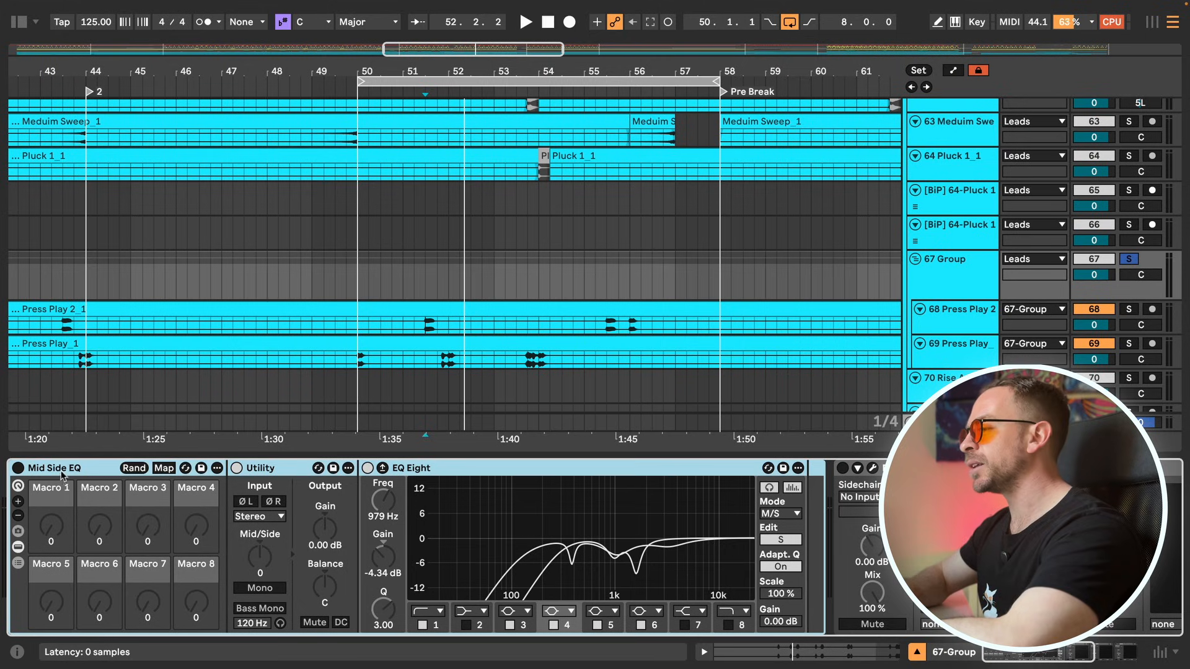
left_click(18, 469)
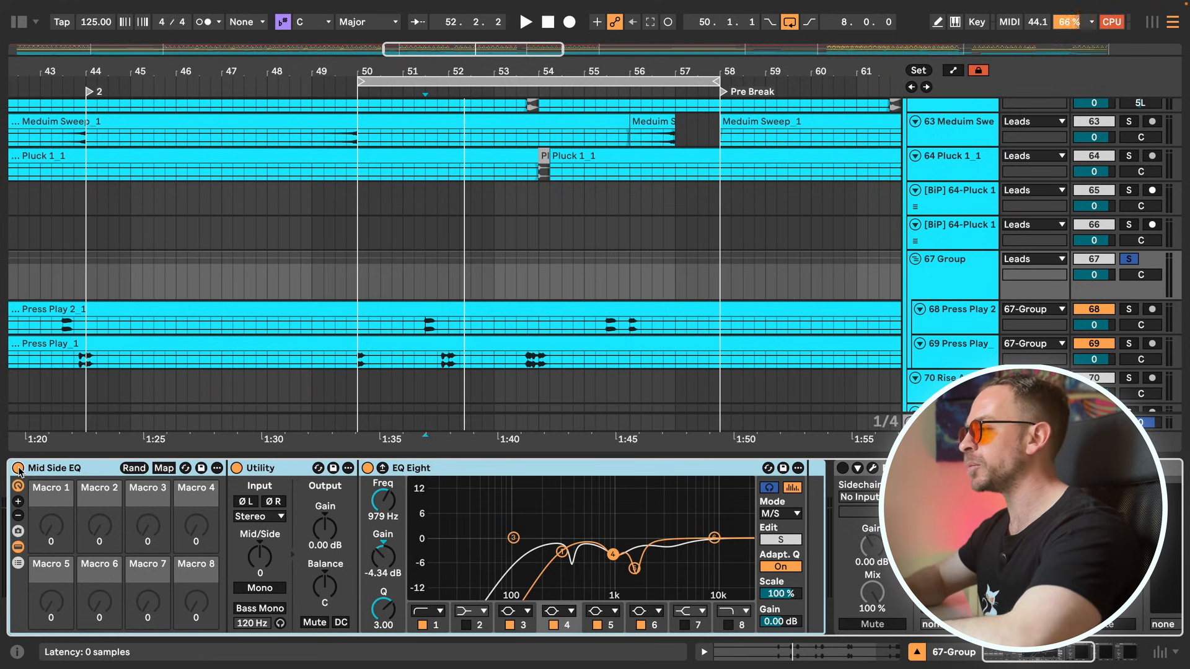
left_click(18, 468)
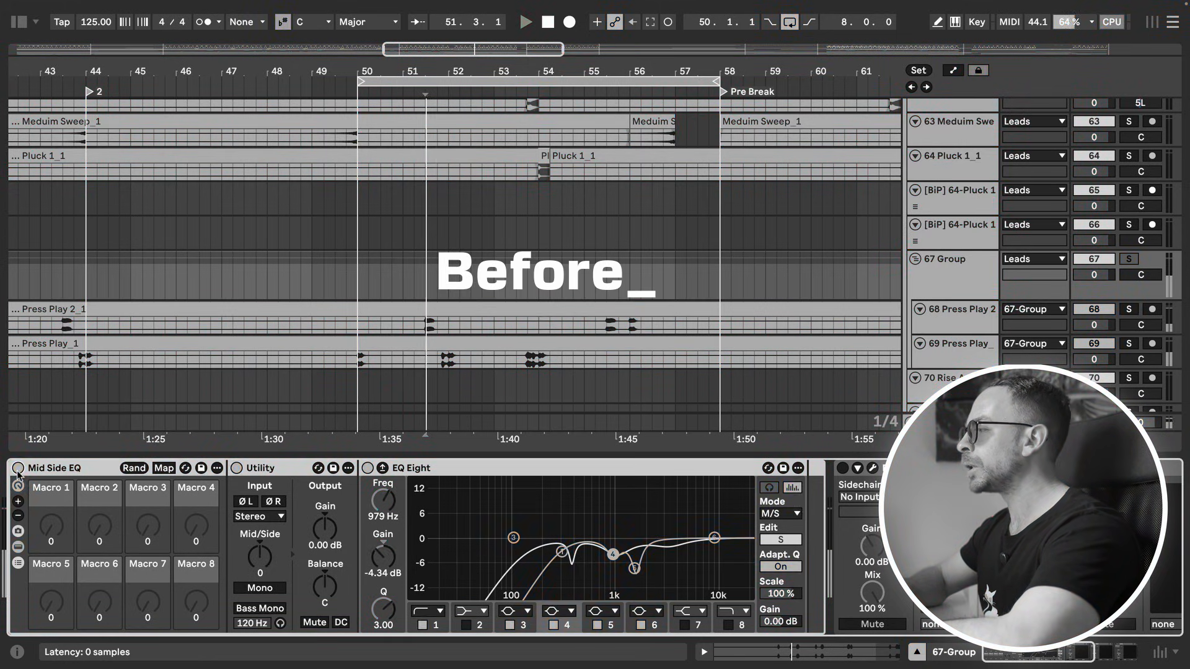
left_click(18, 468)
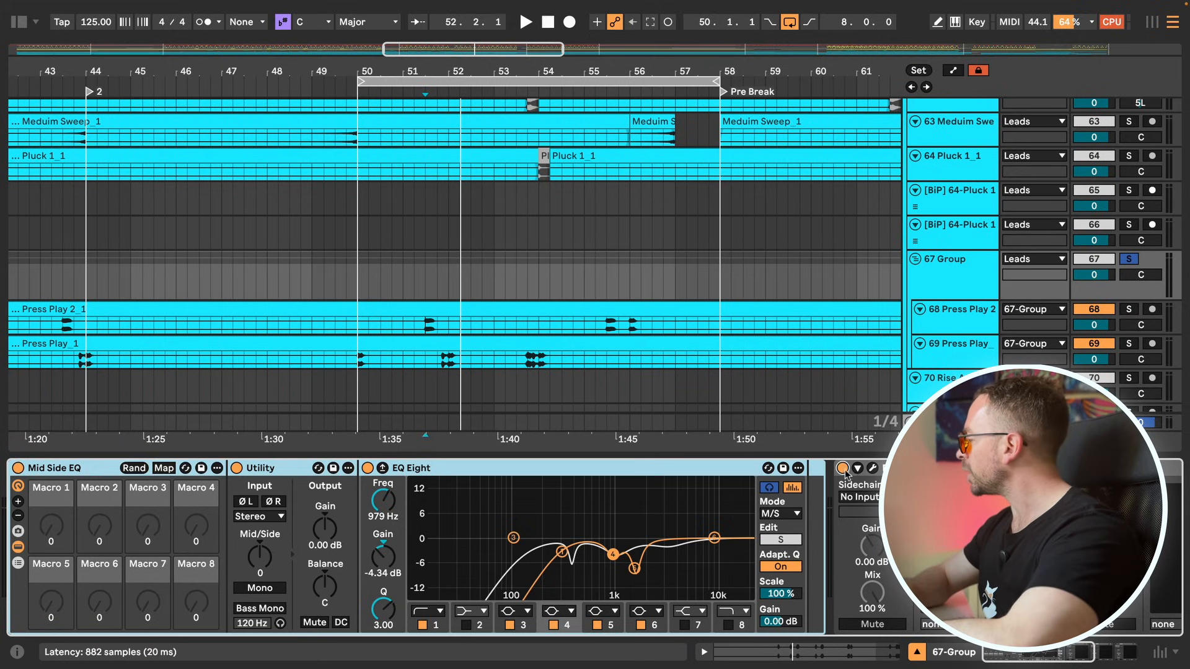
Switch on and open Pro-MB on the 67 Group, and play the group to hear the processed band on its own.
left_click(873, 469)
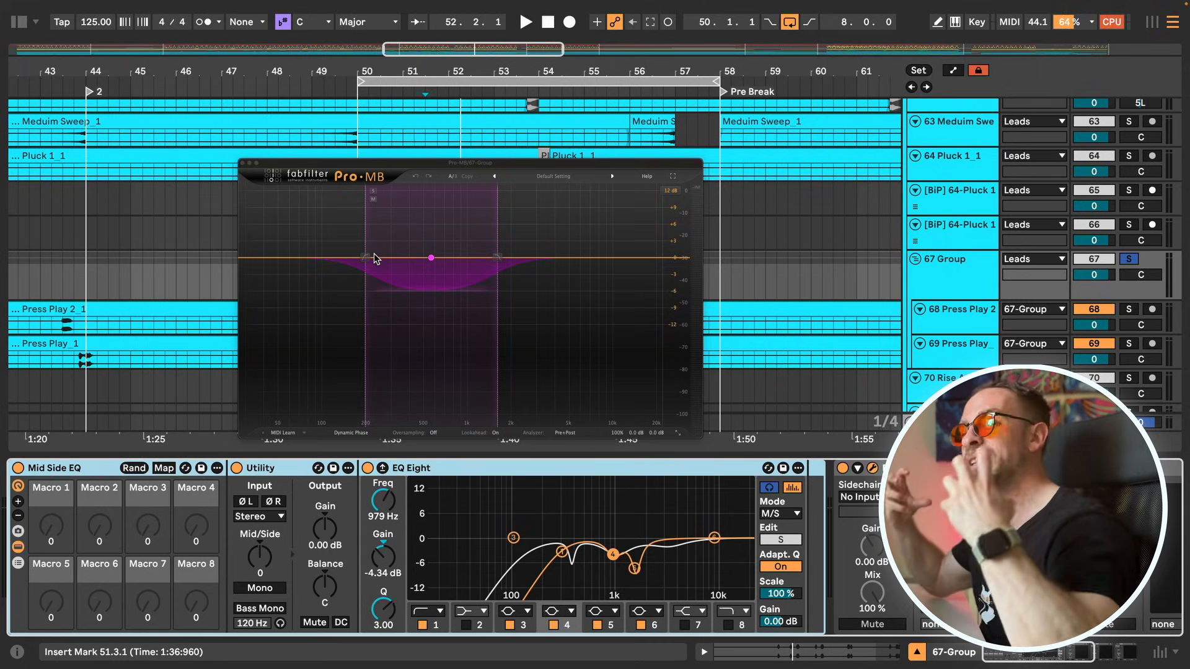
key("space")
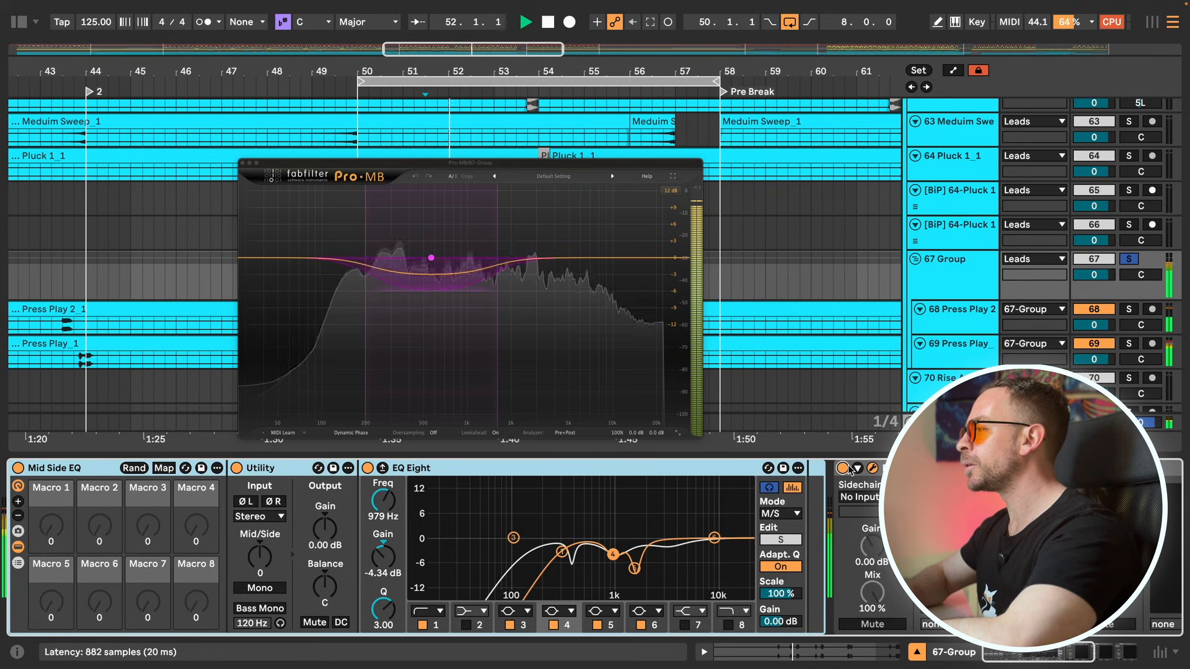
key("space")
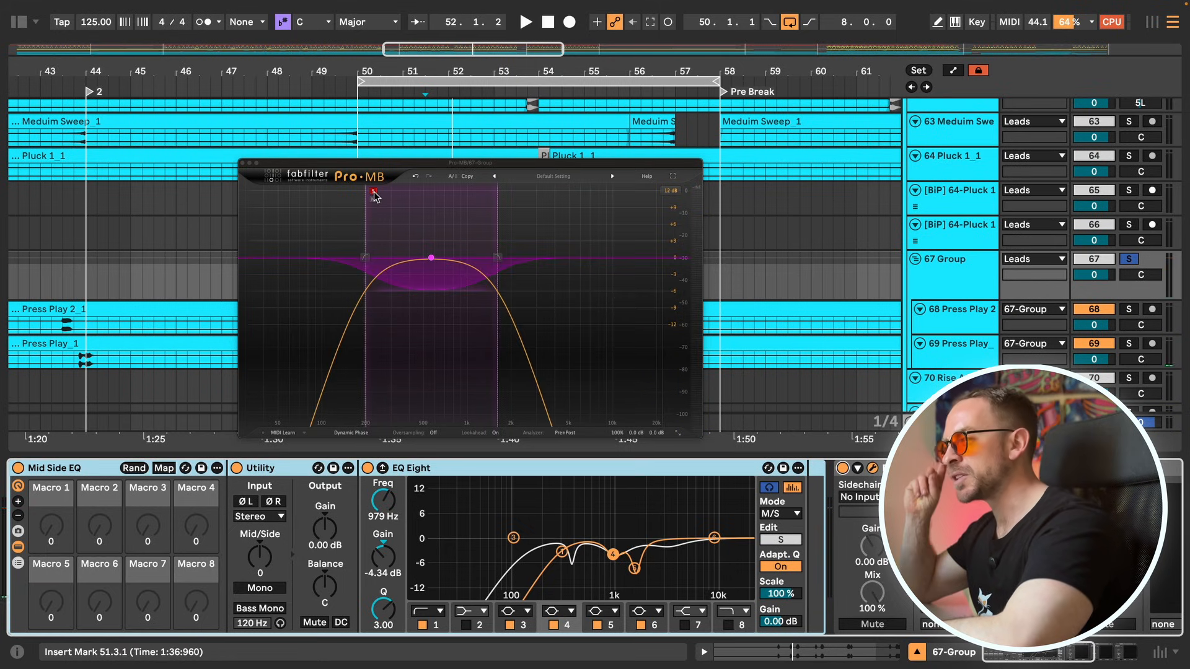
key("space")
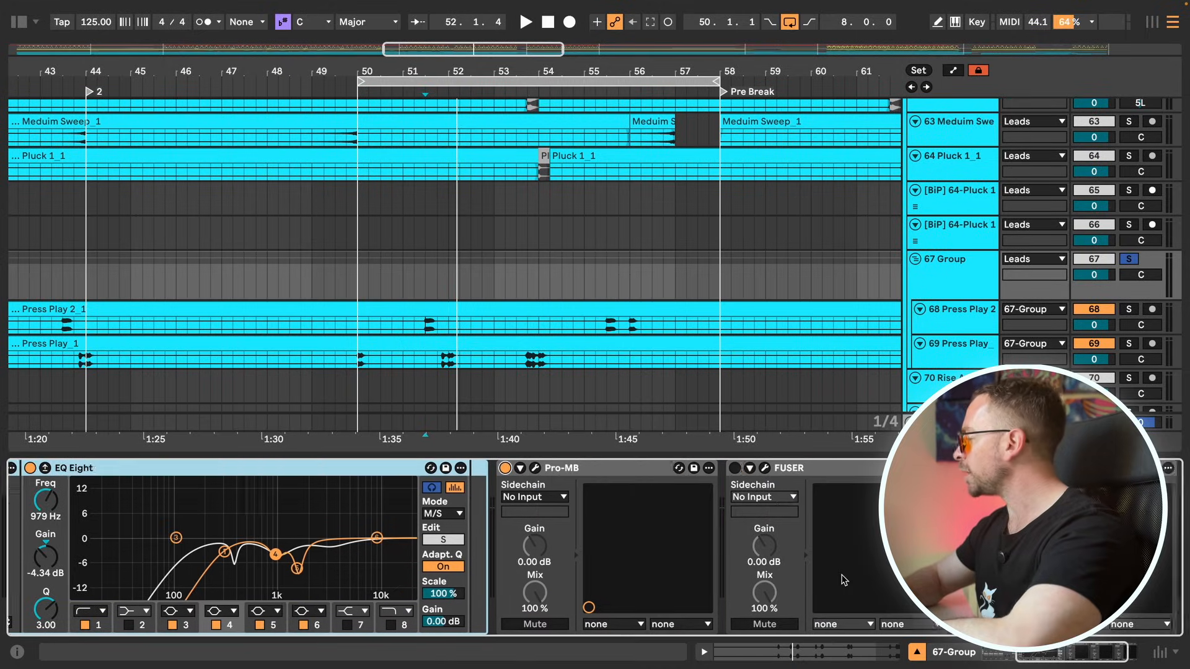
Switch on FUSER on the 67 Group and open its settings.
scroll(682, 508, "right", 3)
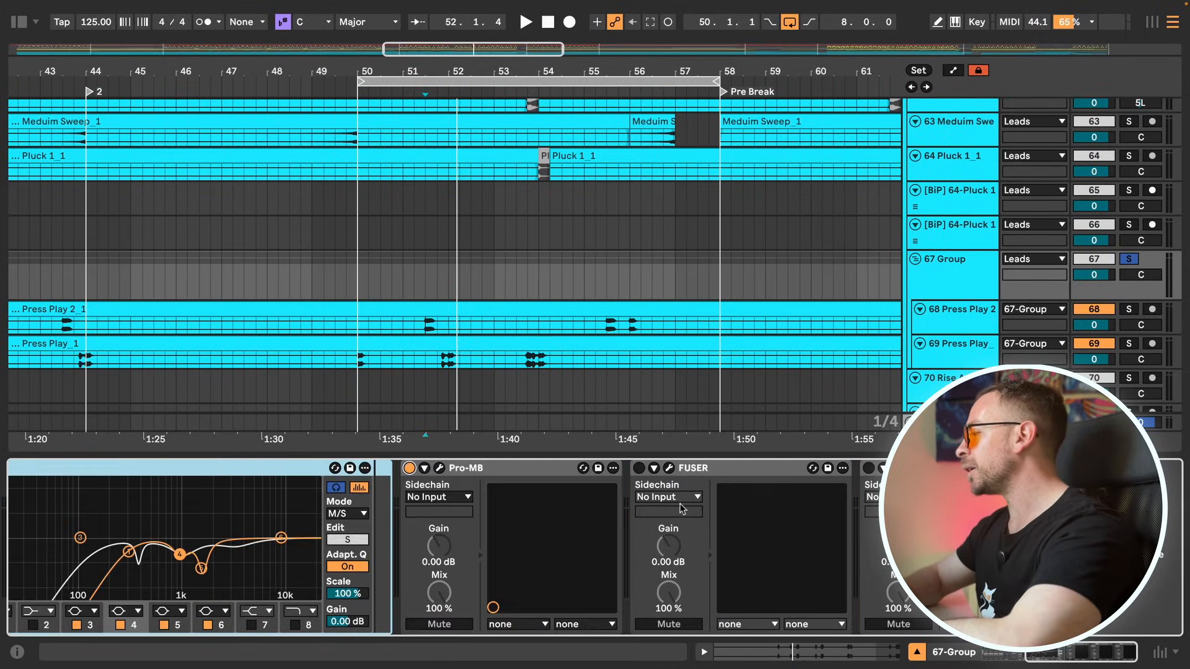
left_click(639, 469)
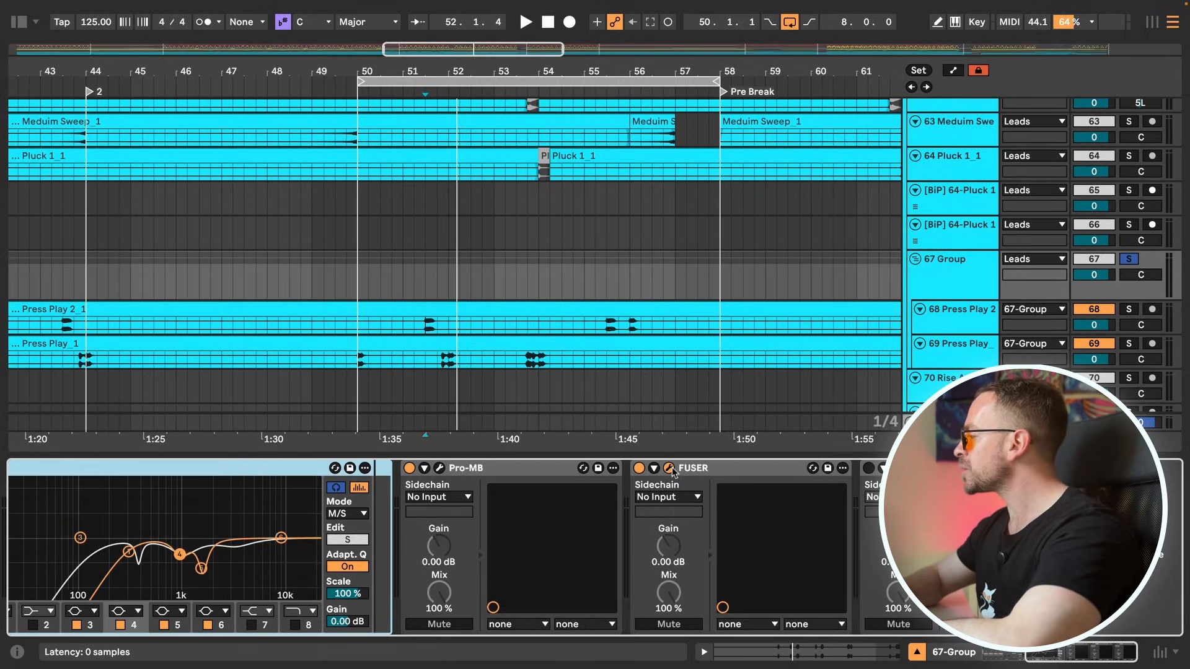
left_click(670, 470)
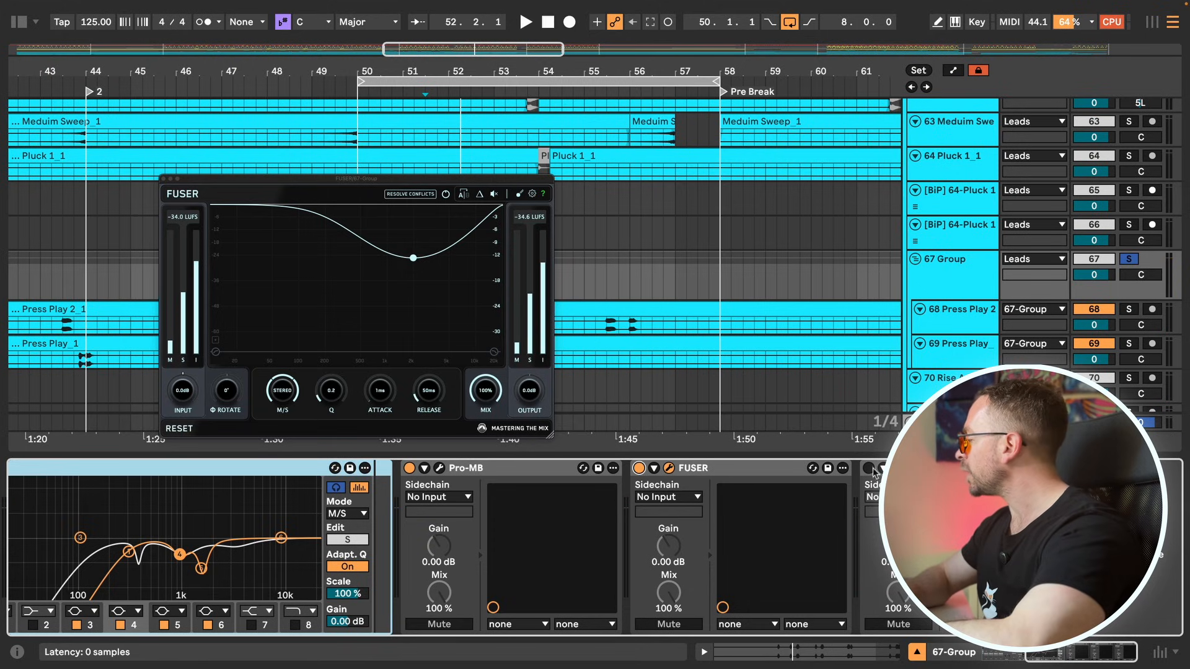
Switch on and open the Comet reverb on the 67 Group, and play the group through it.
left_click(898, 468)
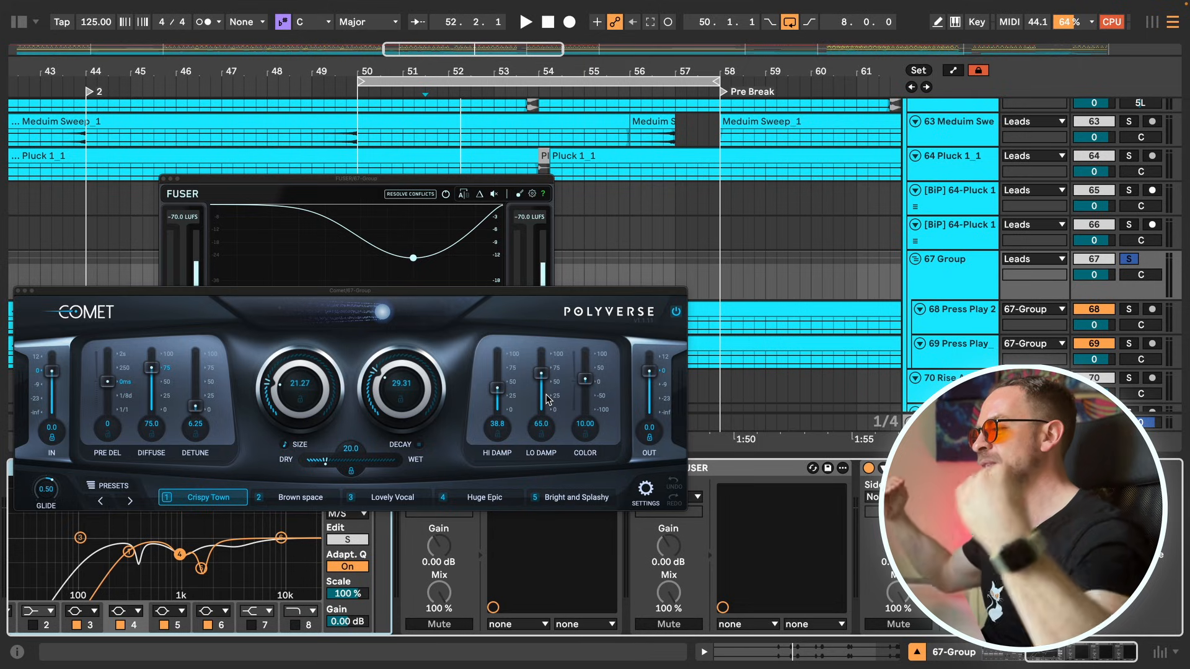
key("space")
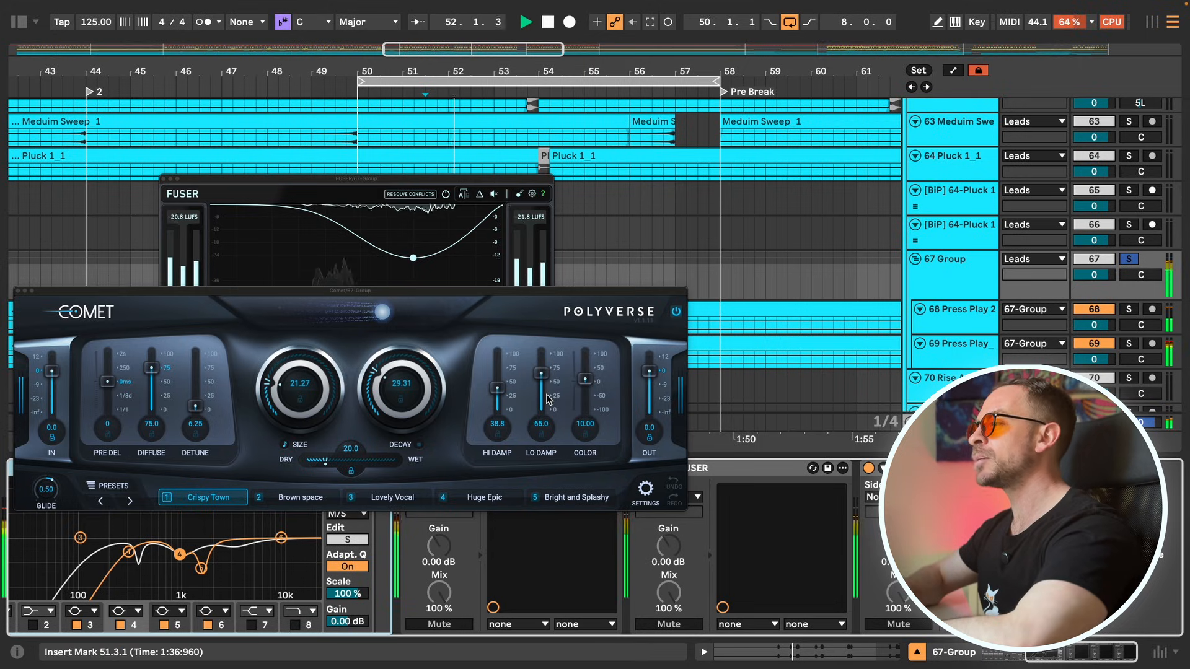
key("space")
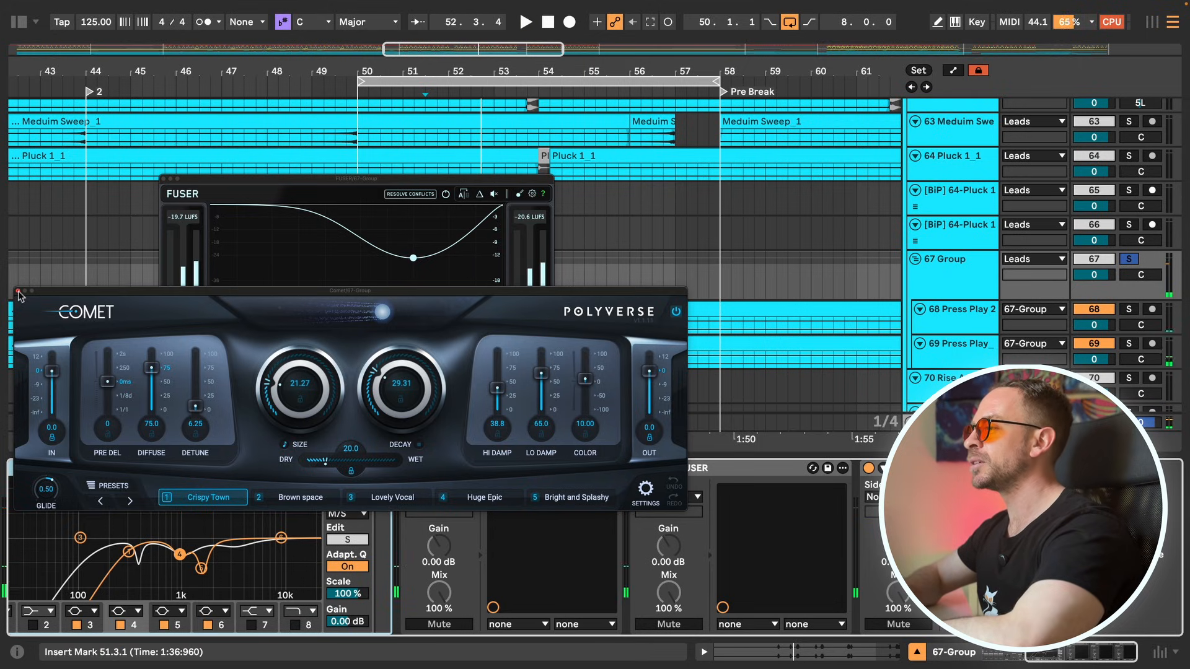
Open Filterverse on the 69 Press Play_1 track, play it from bar 50, and close the plugin window.
left_click(359, 358)
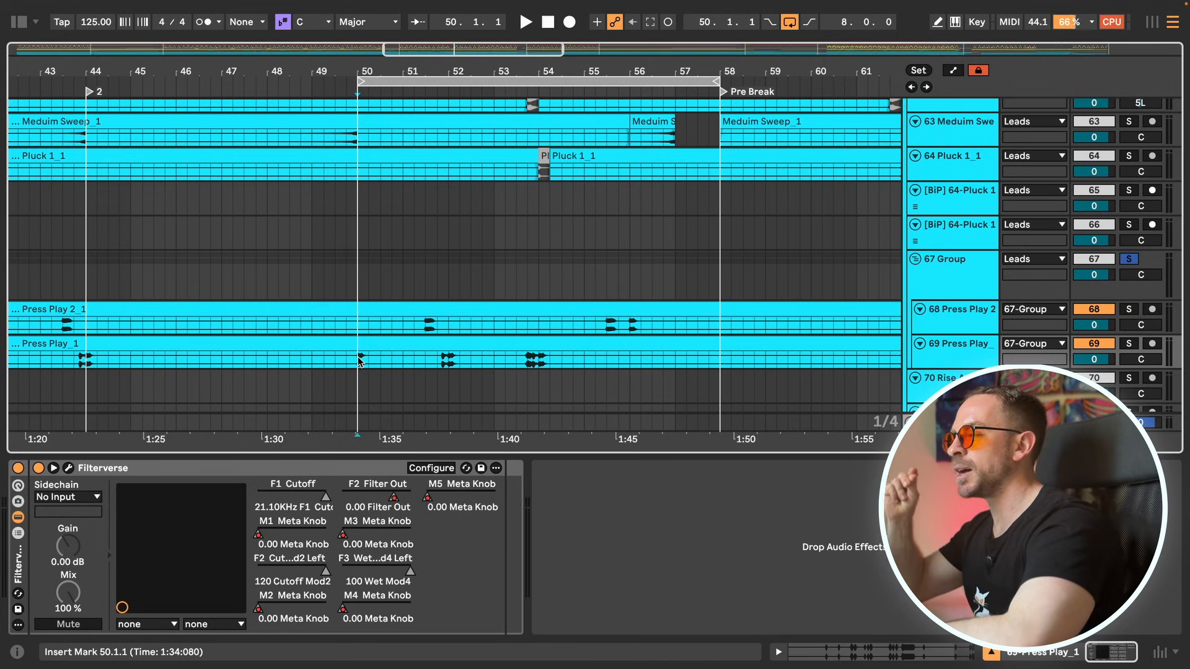
left_click(69, 469)
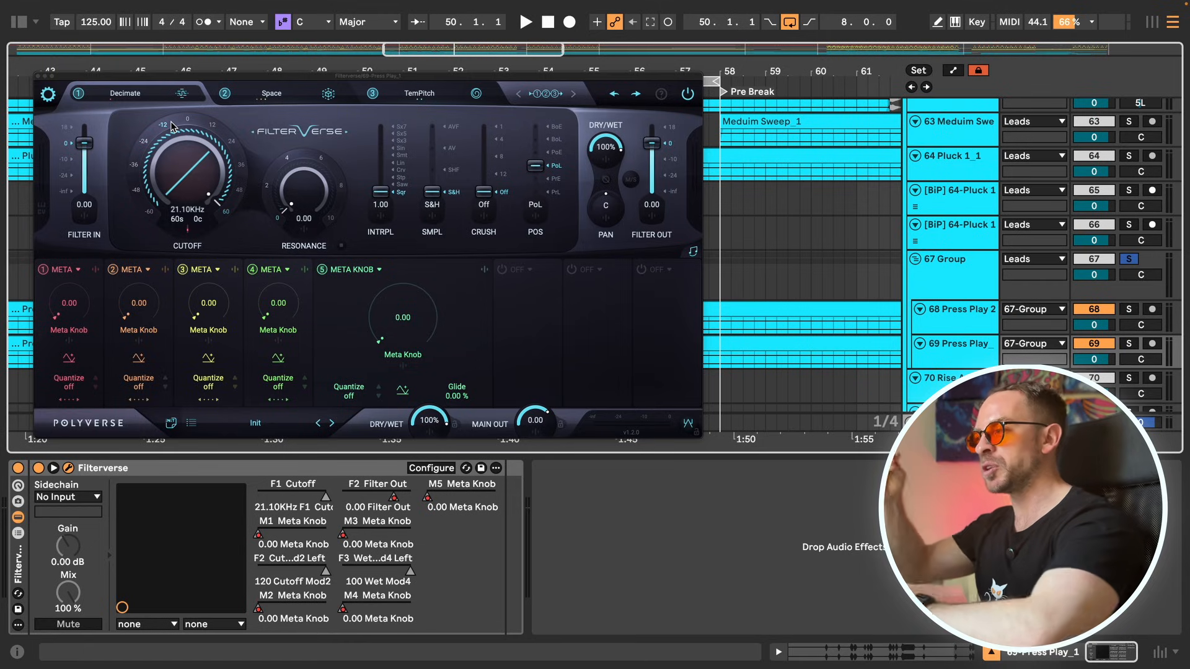
key("space")
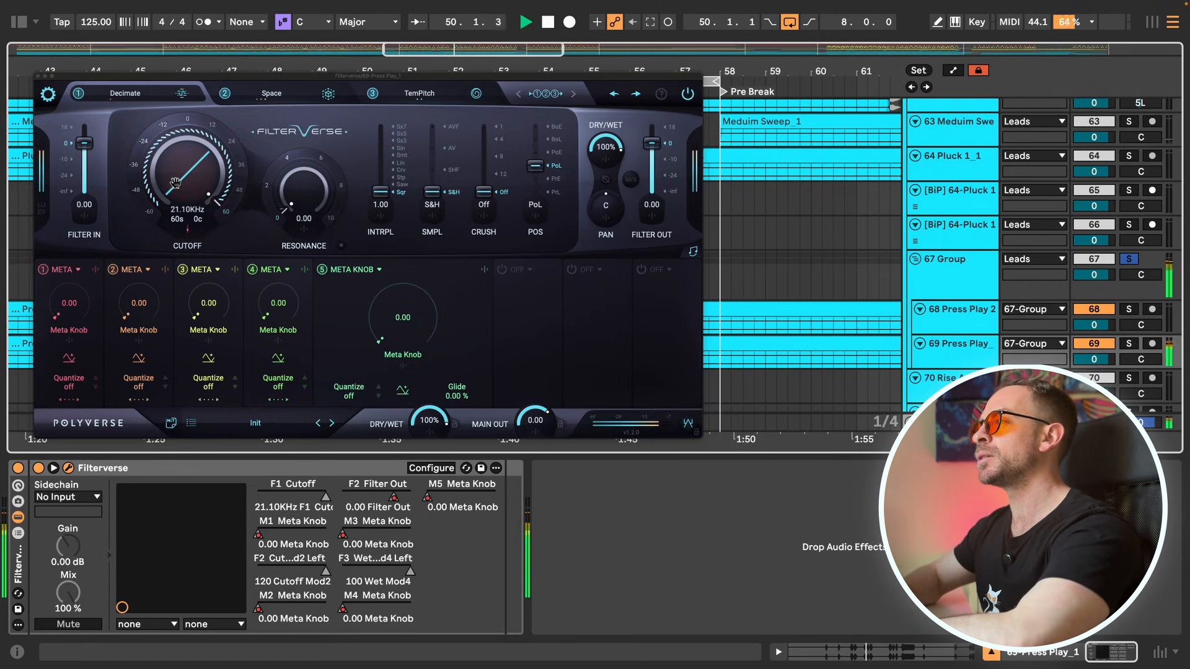
key("space")
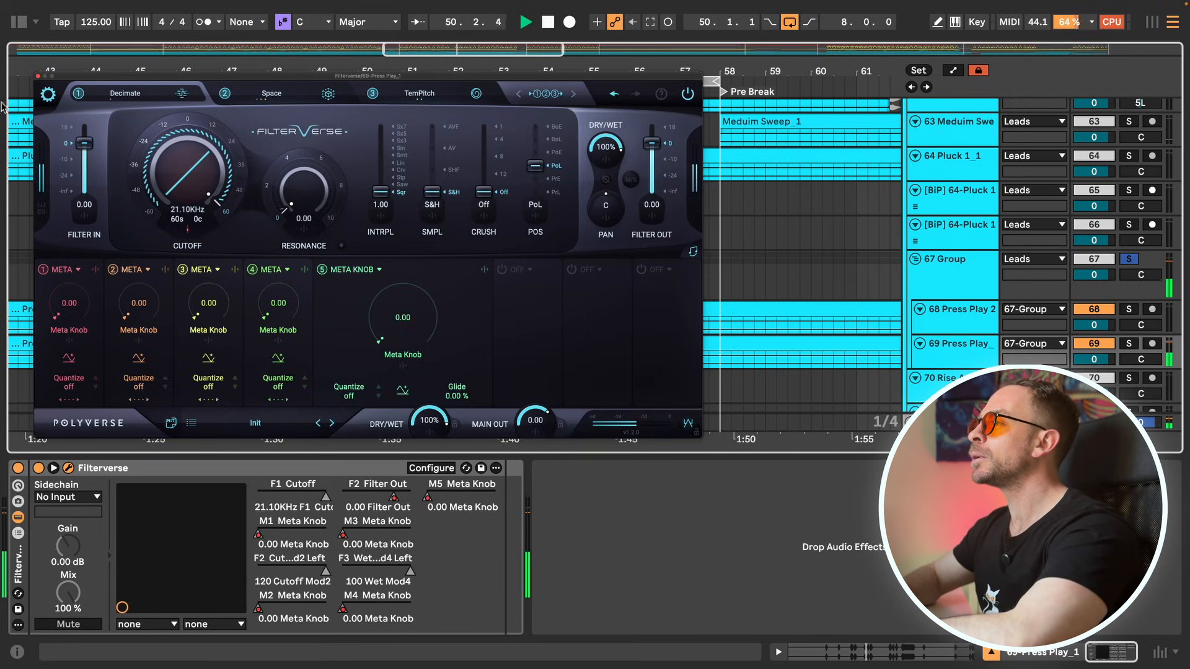
left_click(39, 76)
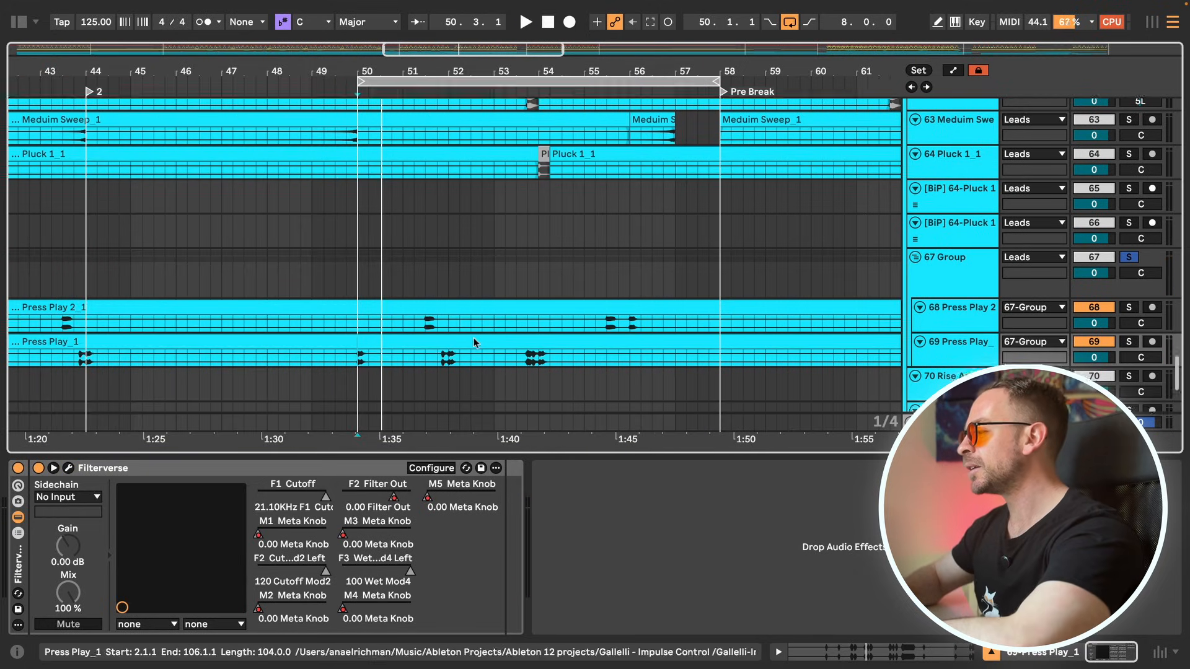
Switch off Filterverse and RESO on the 72 RISE AGAIN_1 track, and play the track soloed from bar 51.
scroll(475, 342, "down", 5)
left_click(404, 292)
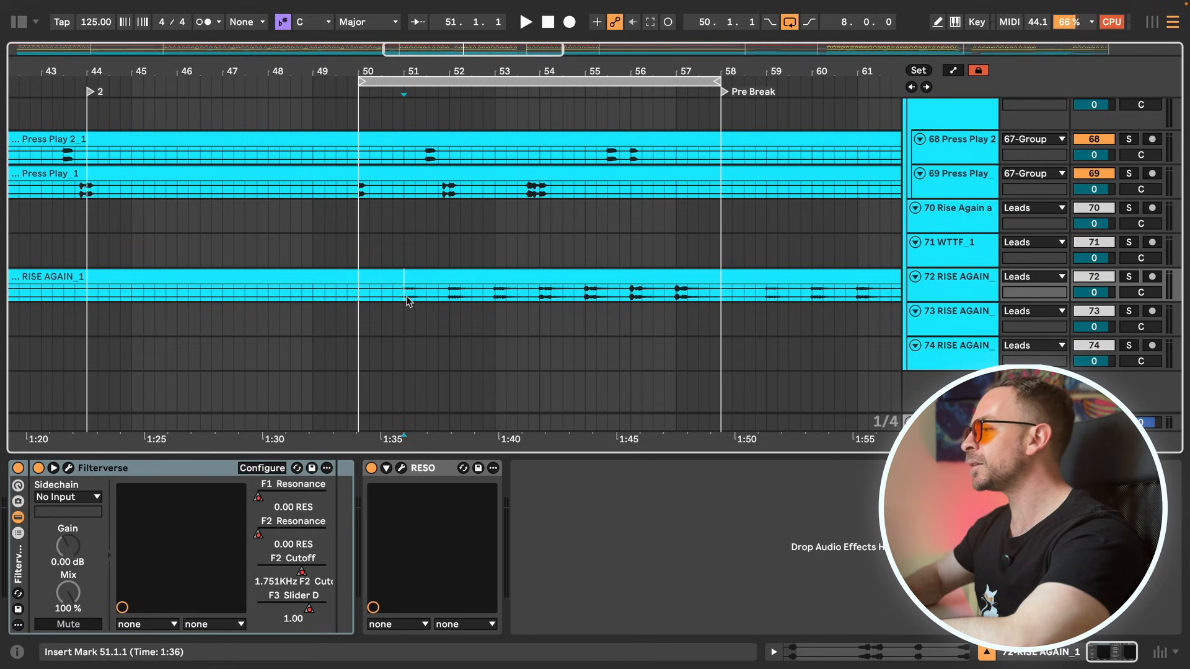
left_click(19, 469)
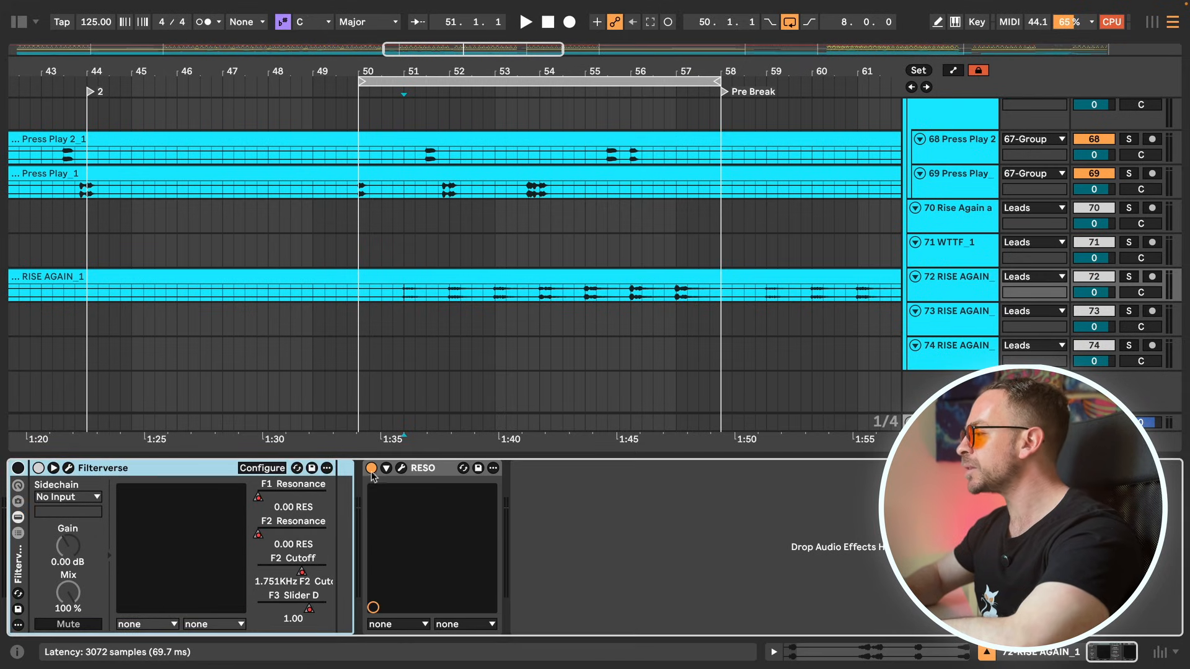
left_click(371, 469)
left_click(404, 301)
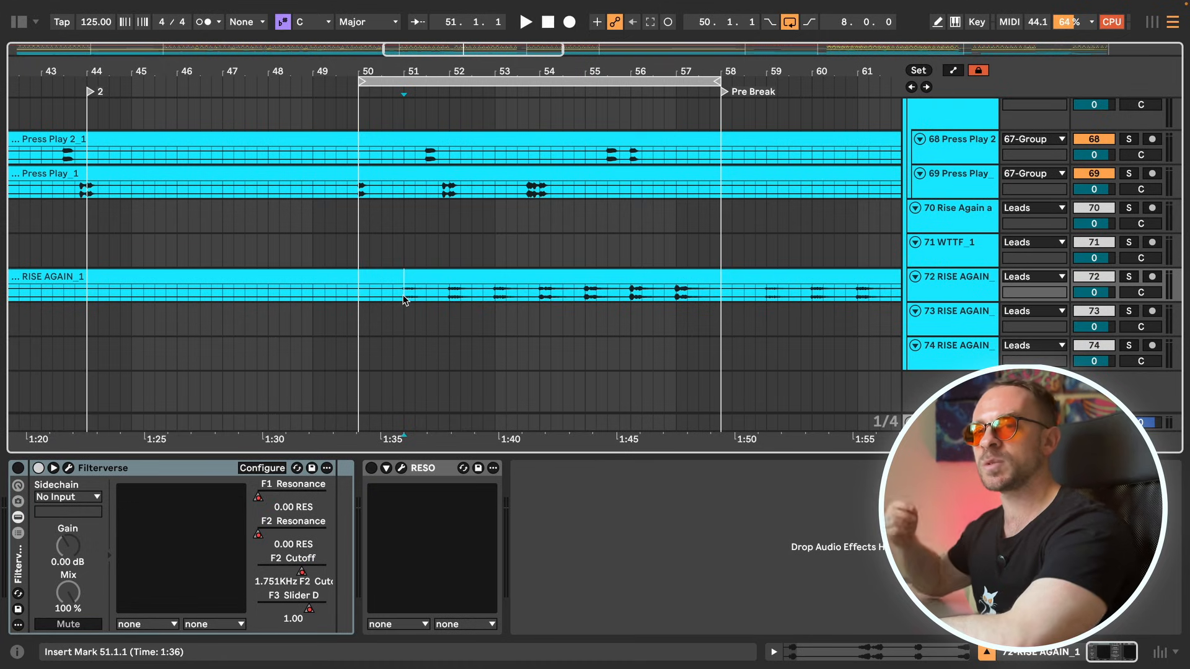
key("s")
key("space")
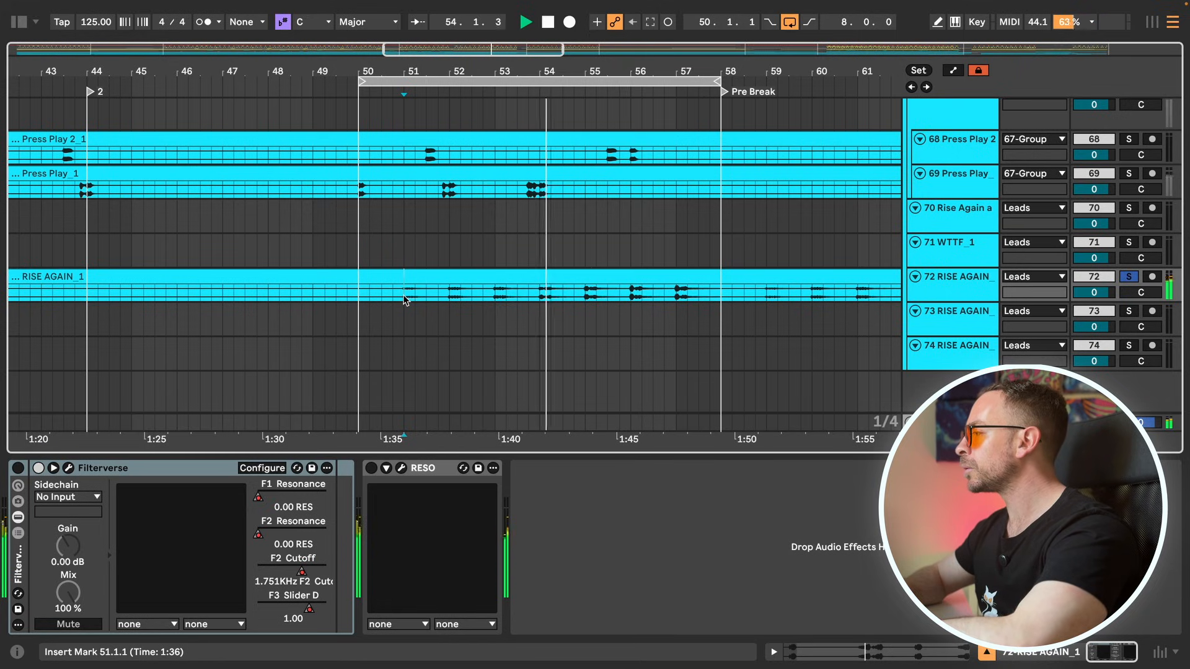
key("space")
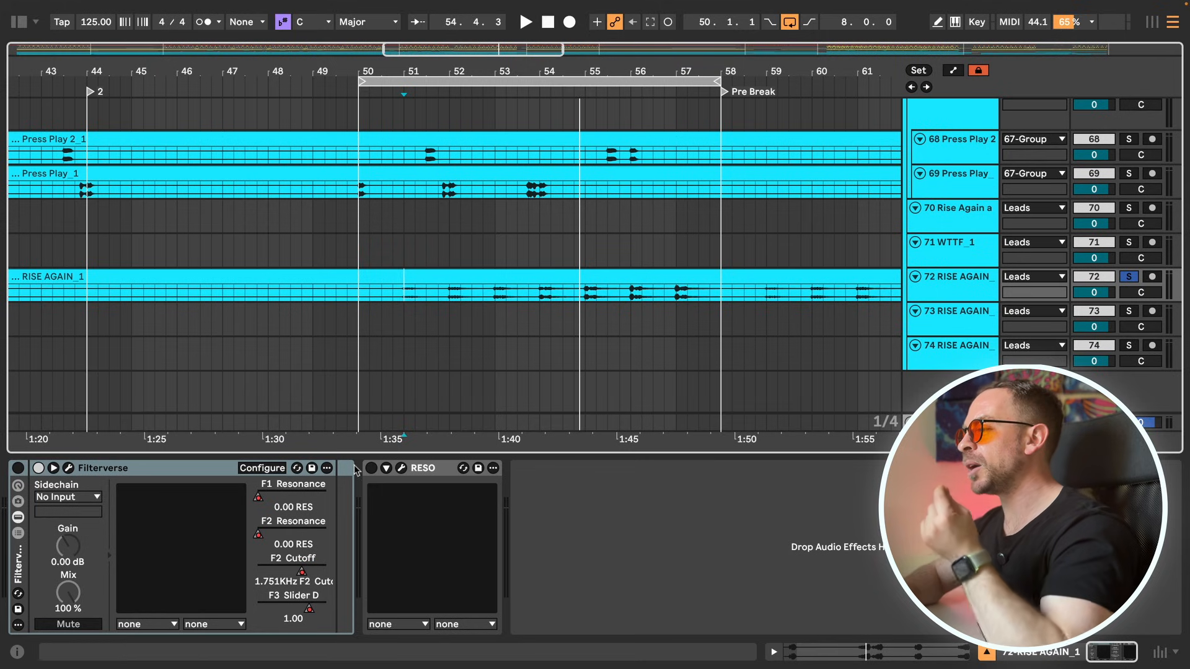
Switch on and open Filterverse on the 72 RISE AGAIN_1 track, leaving only its Bread & Butter filter active.
left_click(18, 469)
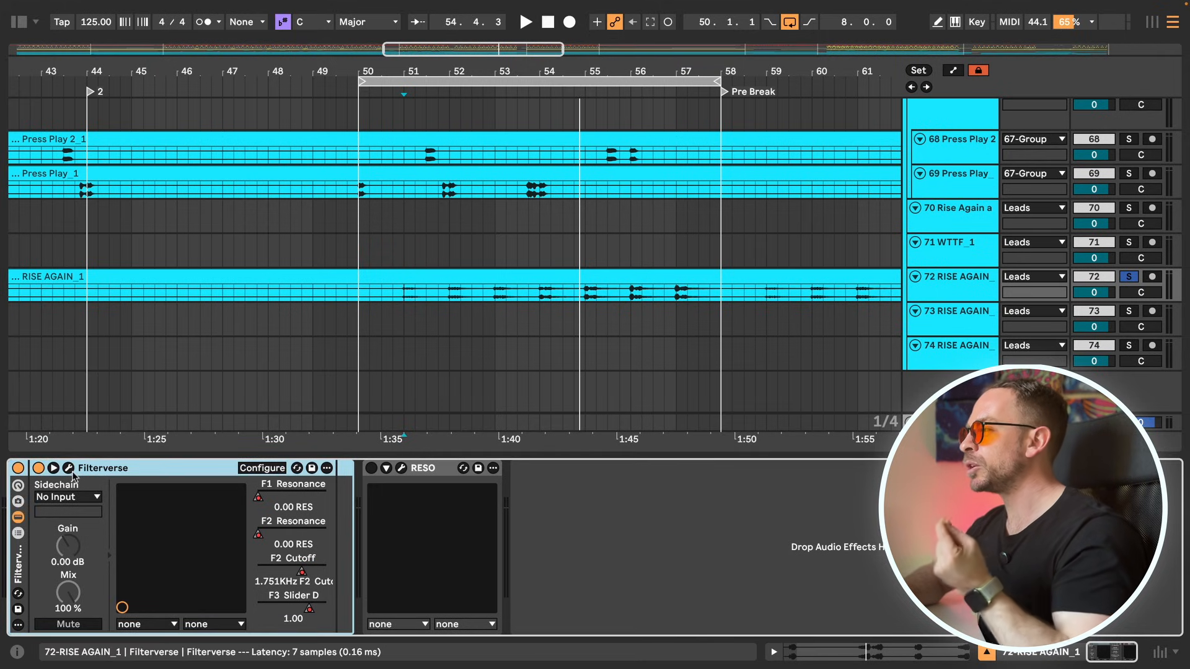
left_click(69, 469)
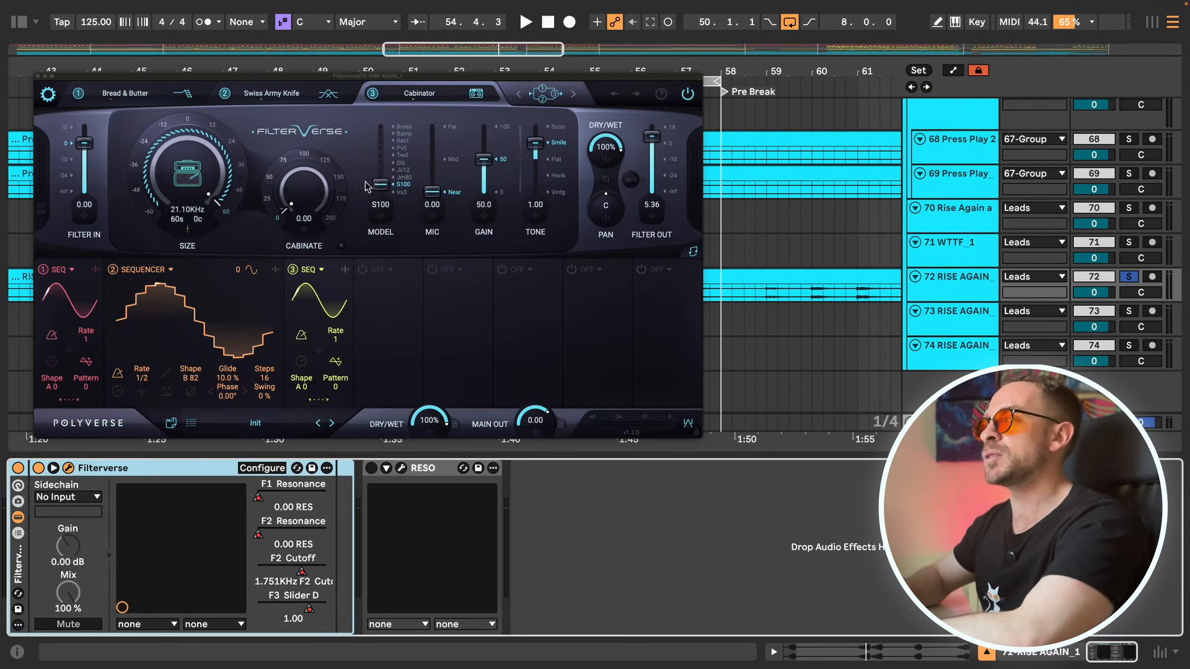
left_click(373, 94)
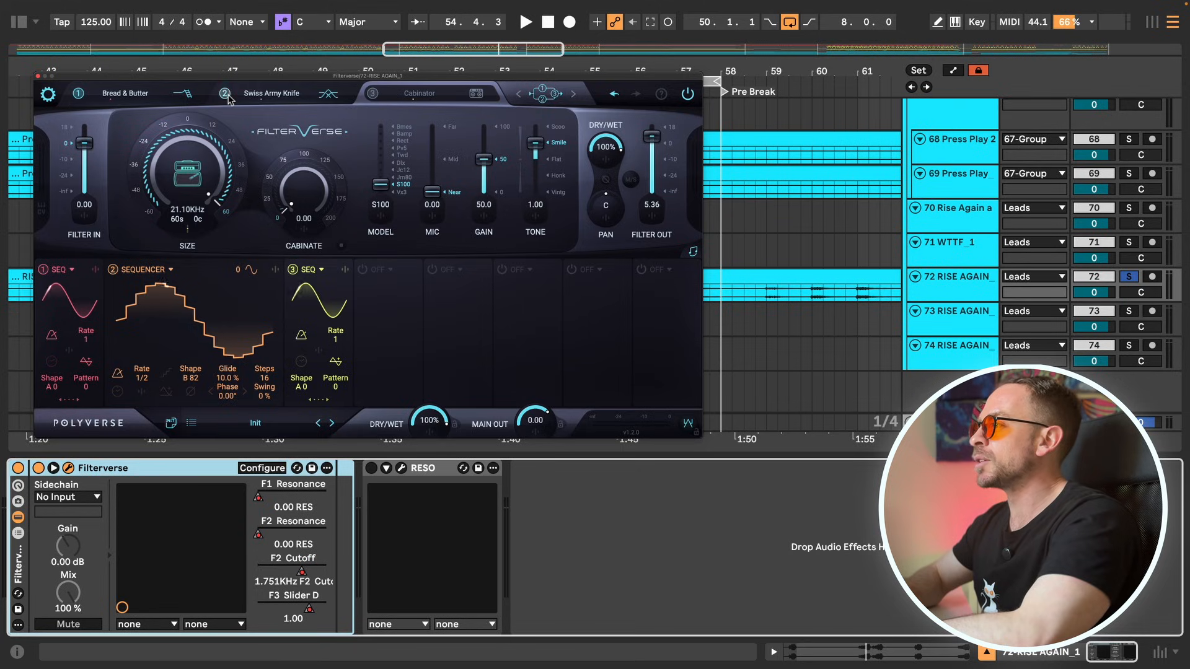
left_click(142, 100)
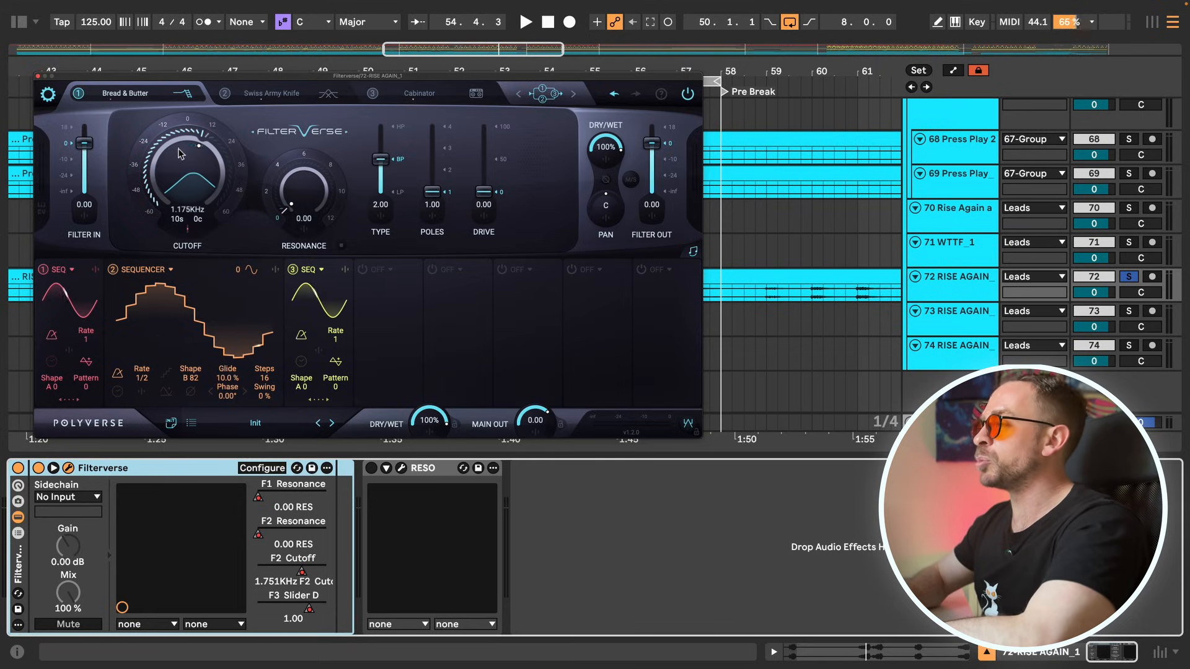
Show the modulation amounts for the Bread & Butter filter's cutoff and play the track through that filter.
left_click(188, 229)
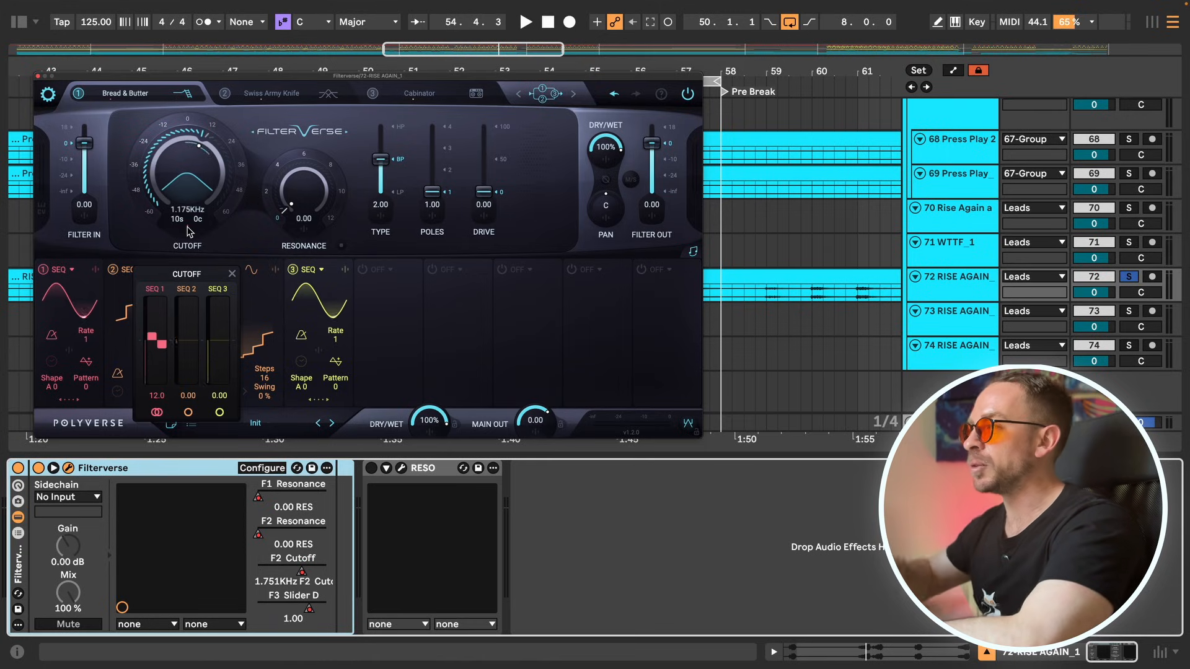
key("space")
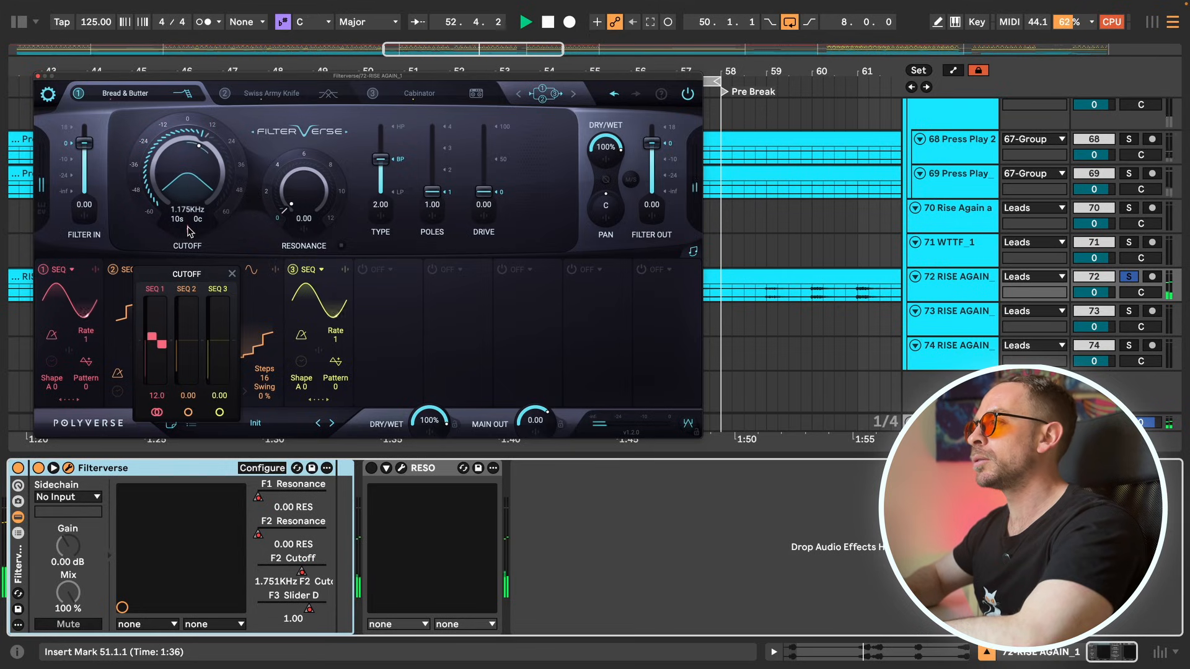
key("space")
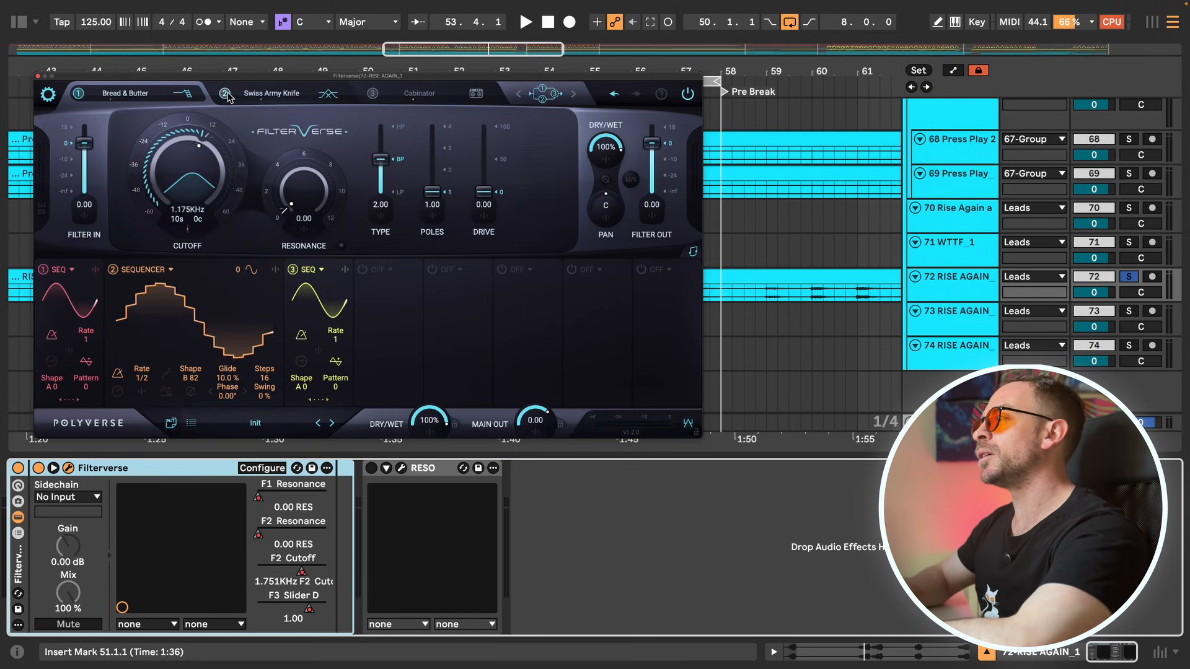
Switch on Filterverse's Swiss Army Knife and Cabinator filters one after the other, playing the track to compare their effect.
left_click(284, 98)
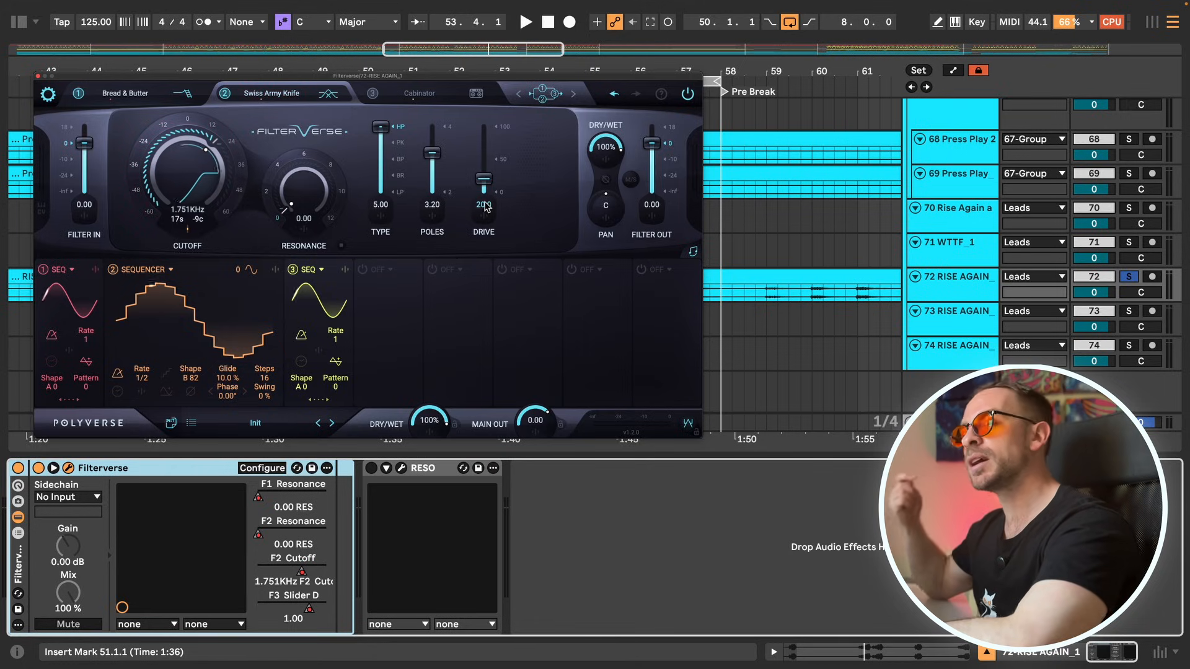
key("space")
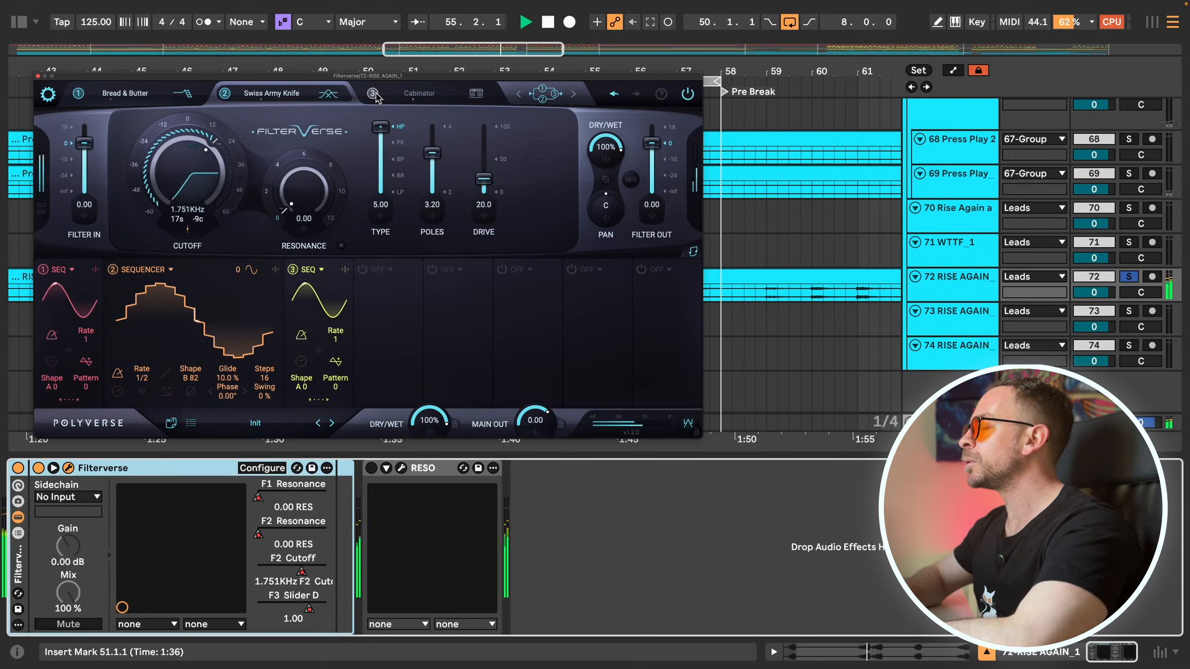
left_click(230, 96)
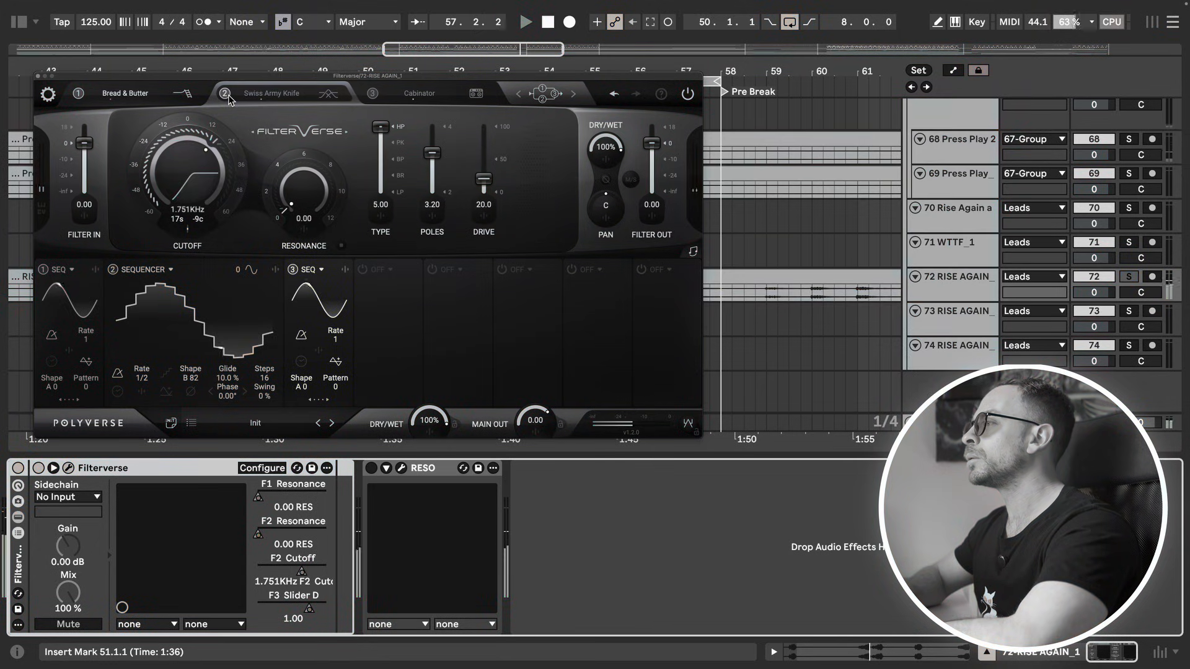
left_click(227, 95)
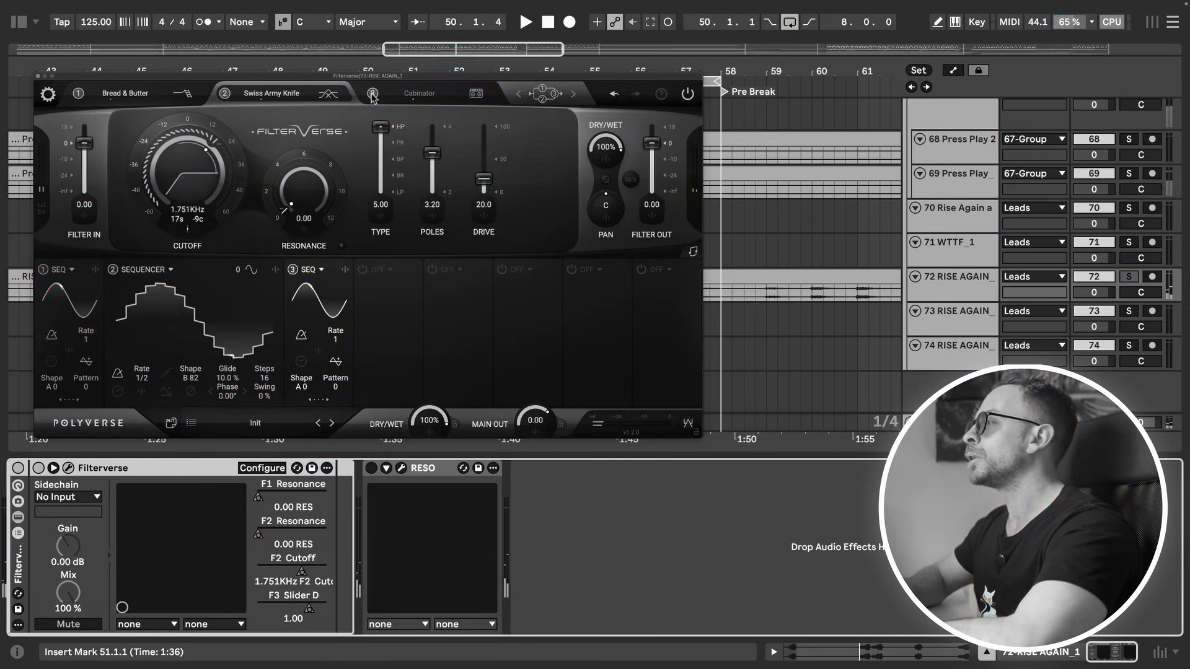
left_click(409, 99)
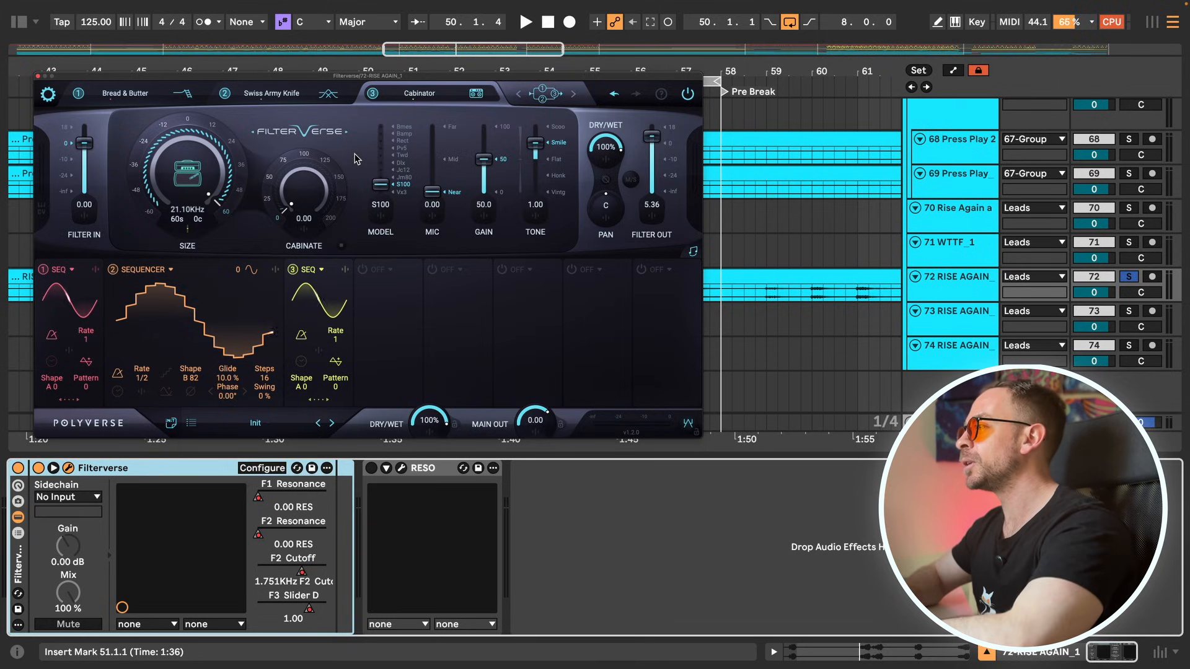
key("space")
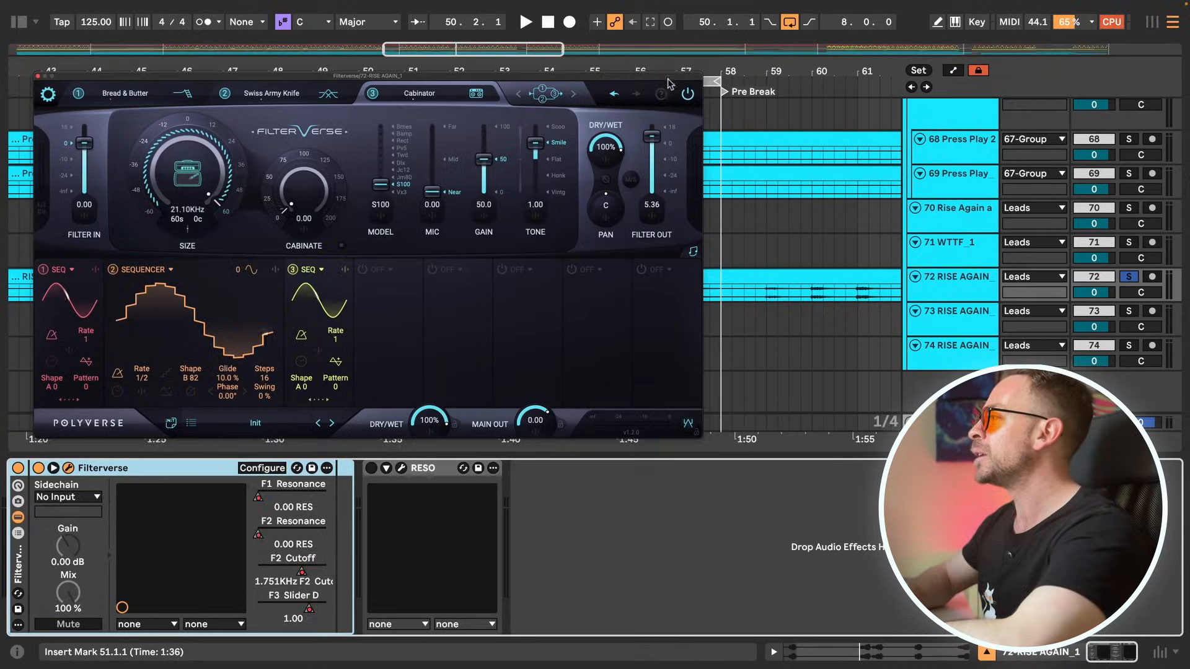
Loop the RISE AGAIN_1 clip from bar 55 to bar 58 and compare playback with Filterverse bypassed and active.
left_click_drag(662, 65, 688, 443)
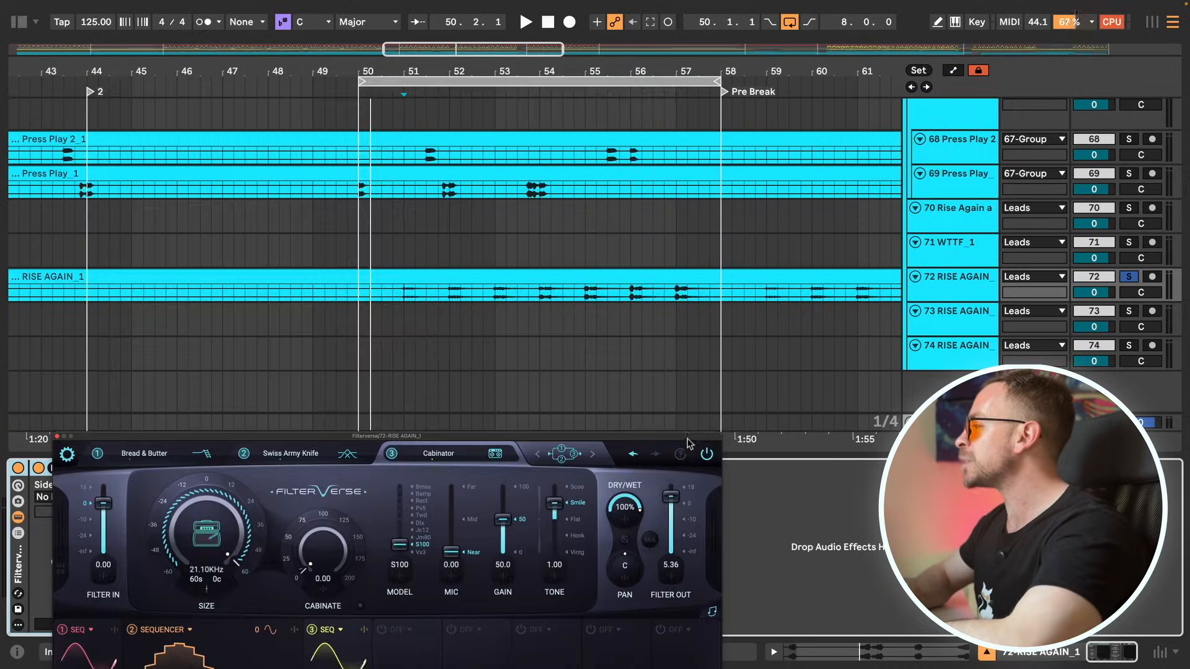
left_click_drag(587, 296, 702, 297)
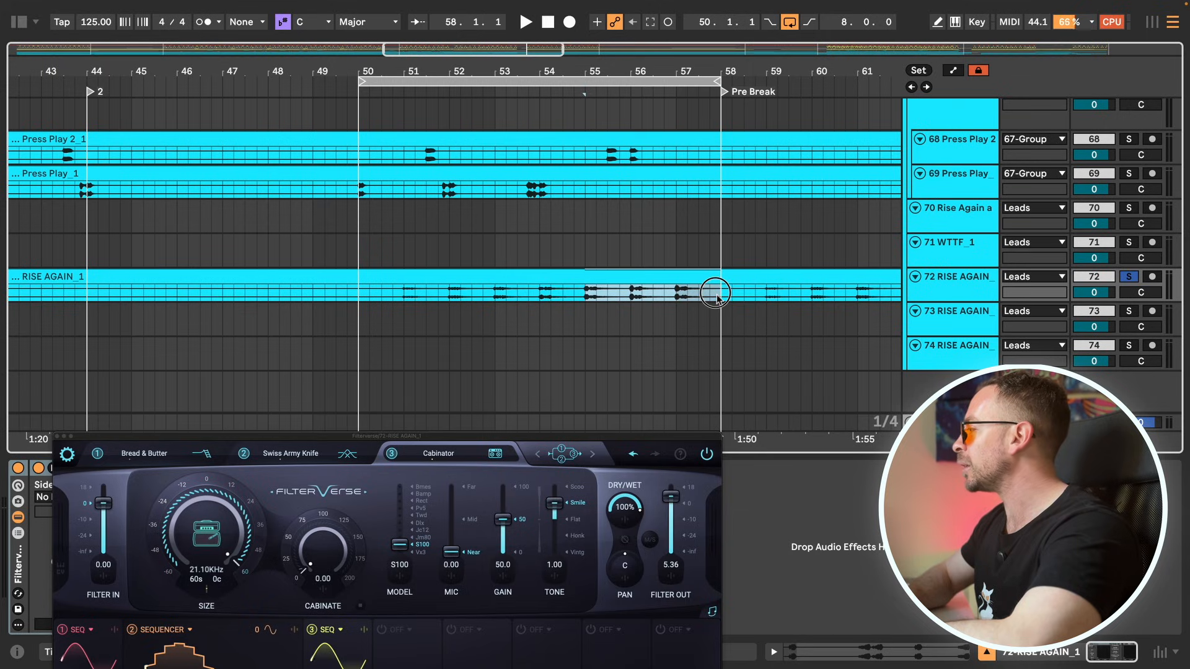
key("super+l")
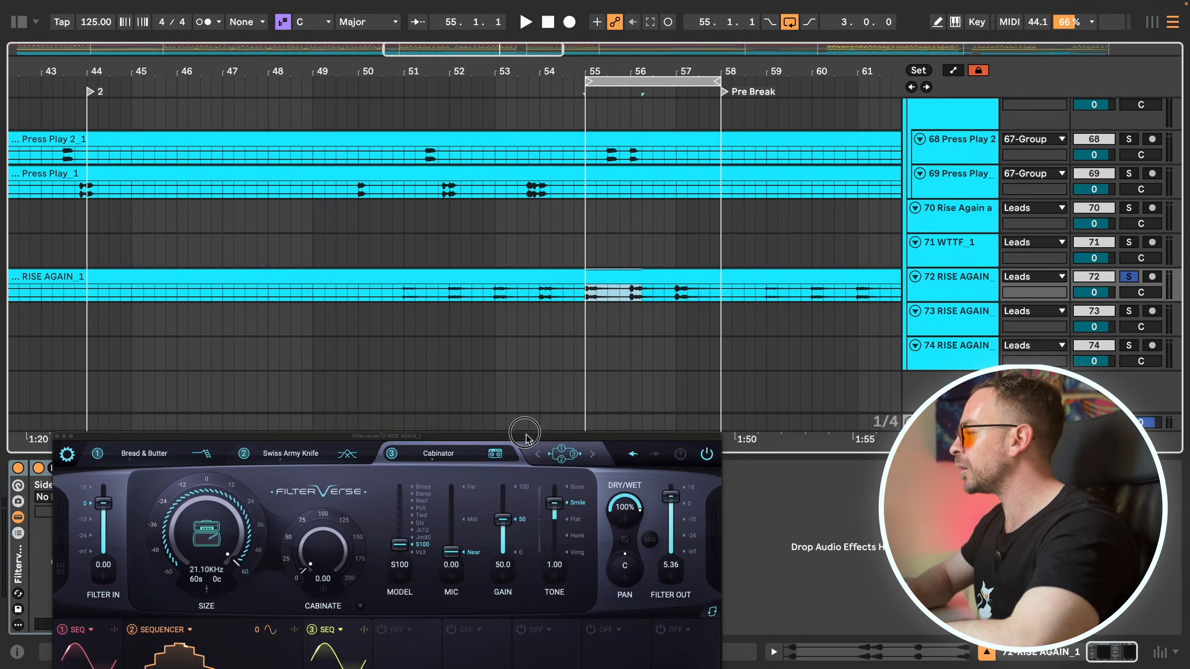
left_click_drag(525, 437, 484, 183)
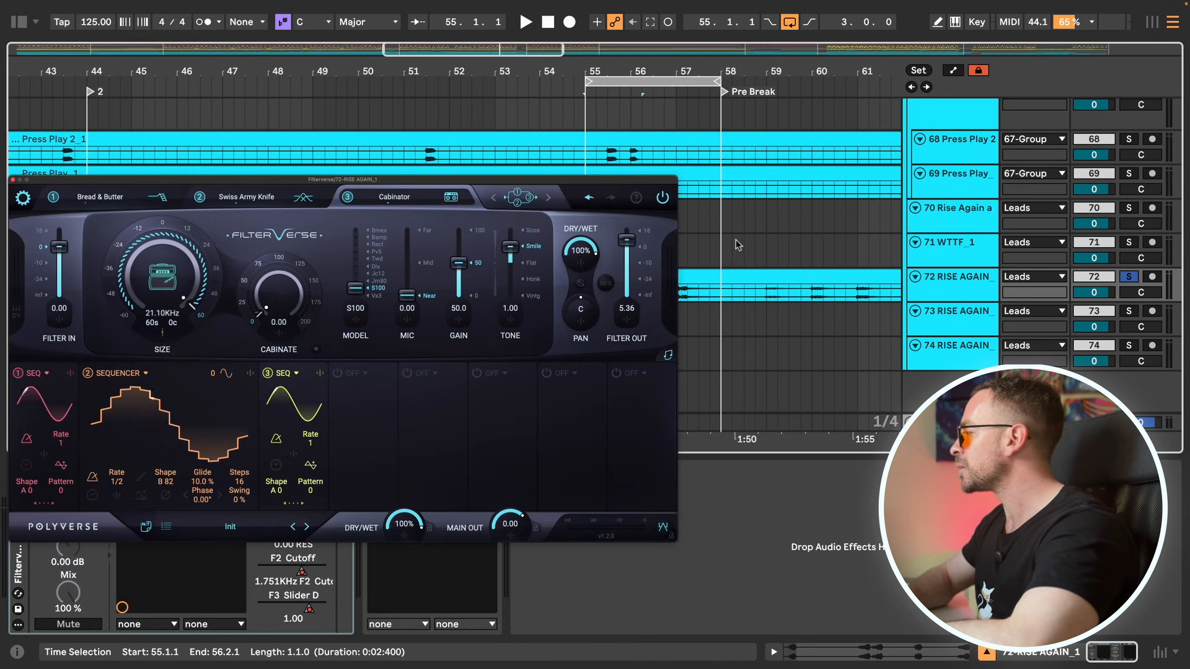
key("space")
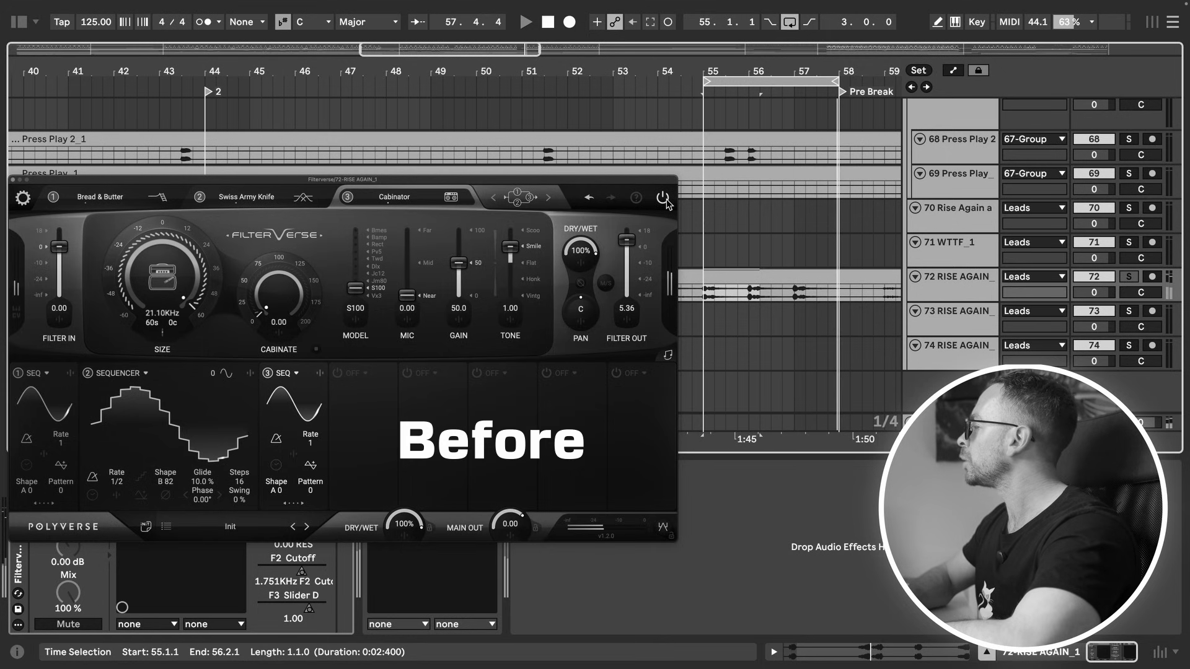
left_click(666, 204)
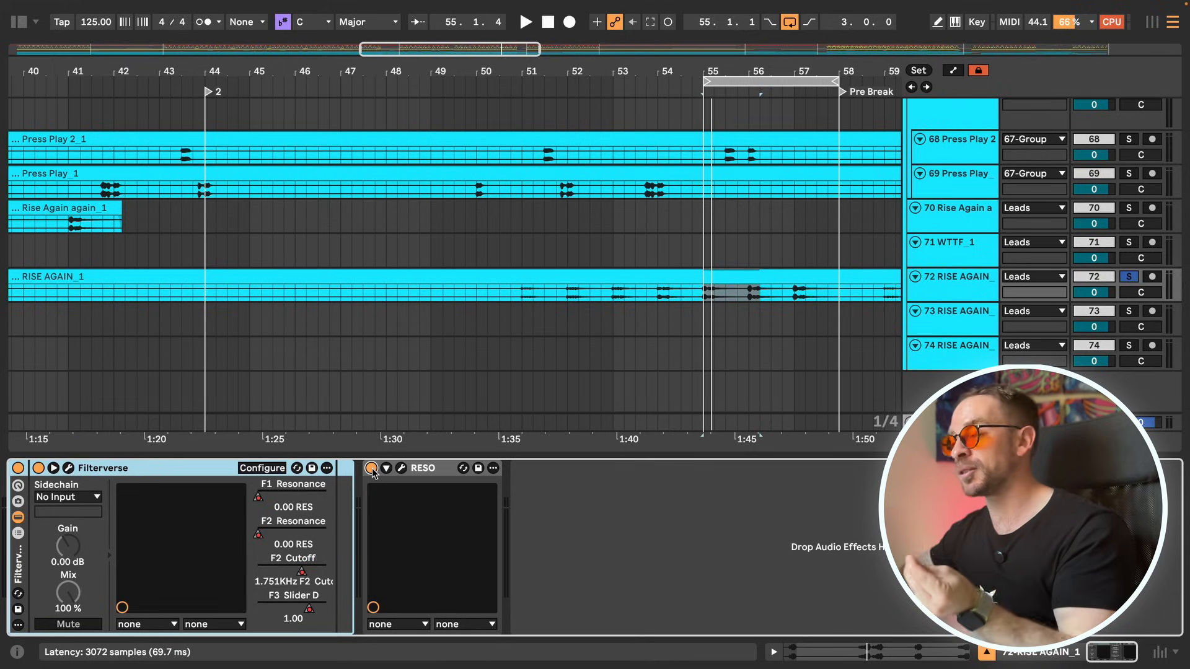
Switch on RESO on the 72 RISE AGAIN_1 track, open it and examine its two target points.
left_click(402, 469)
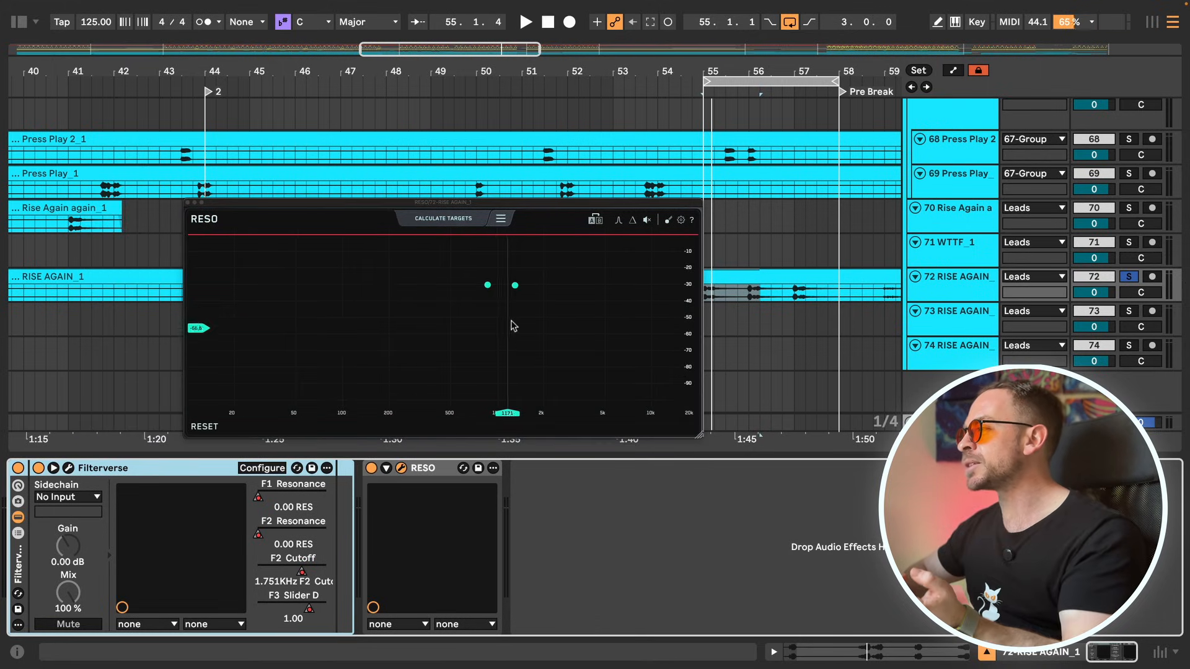
left_click(515, 285)
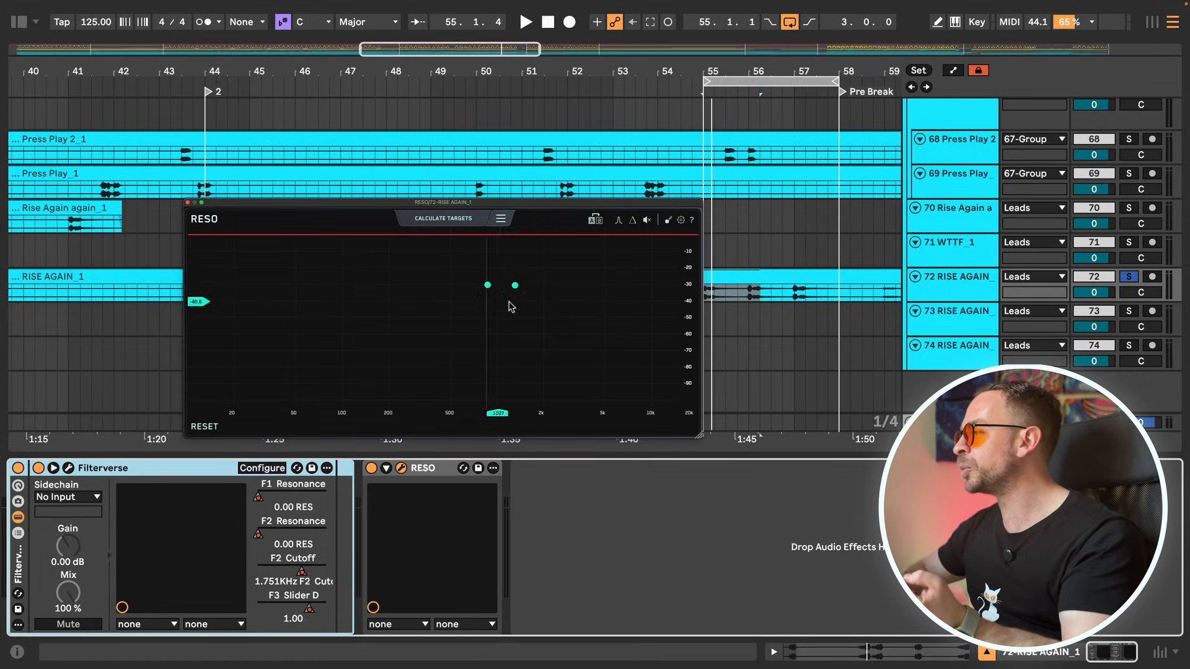